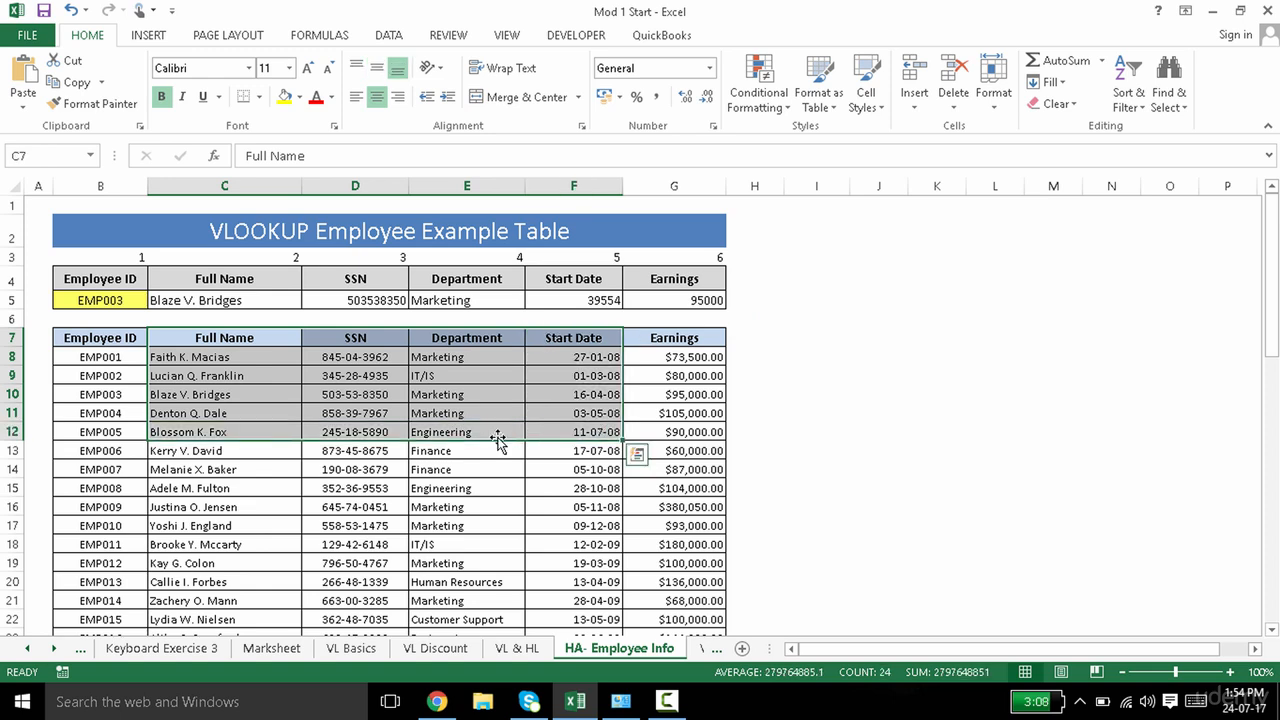
click(686, 338)
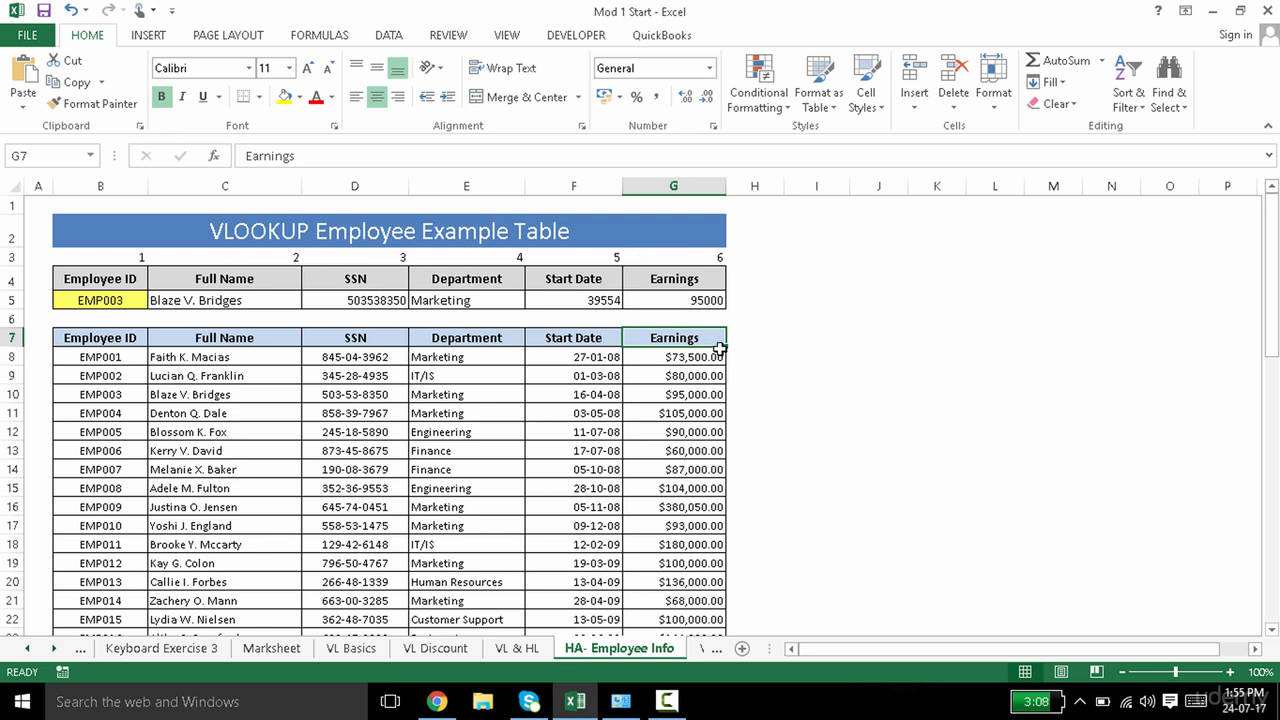
click(233, 342)
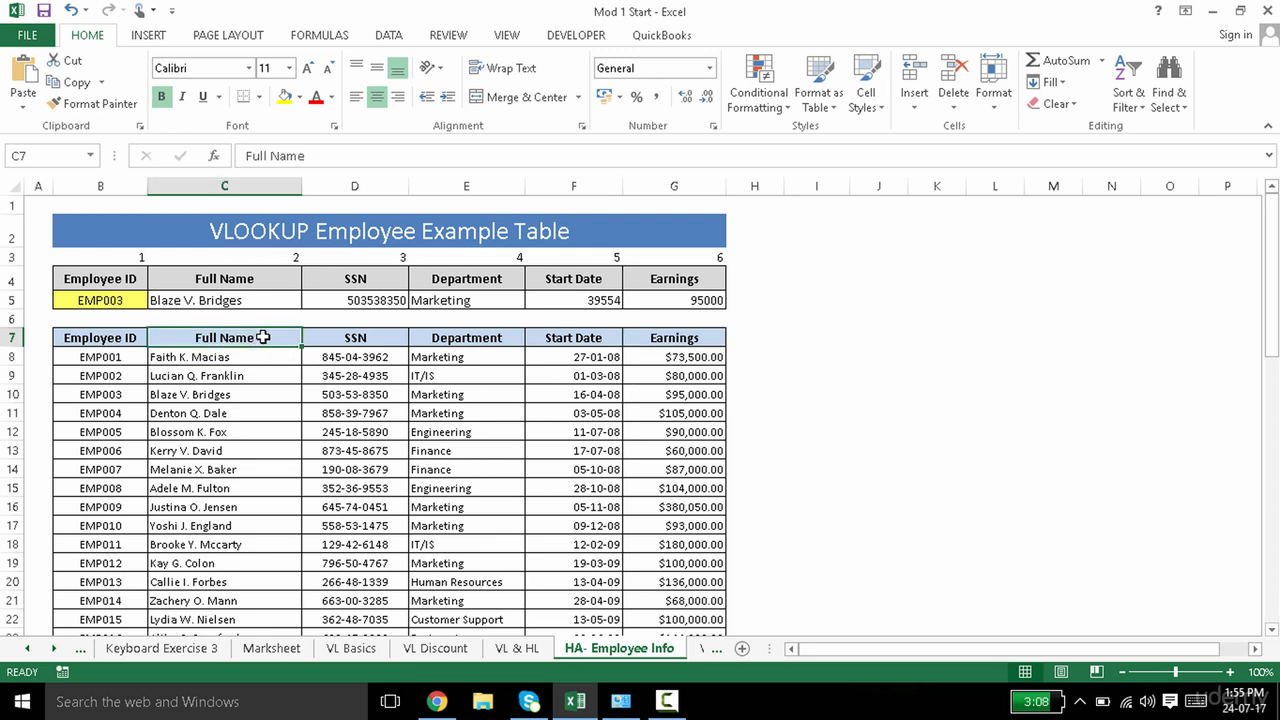
drag(136, 279, 651, 301)
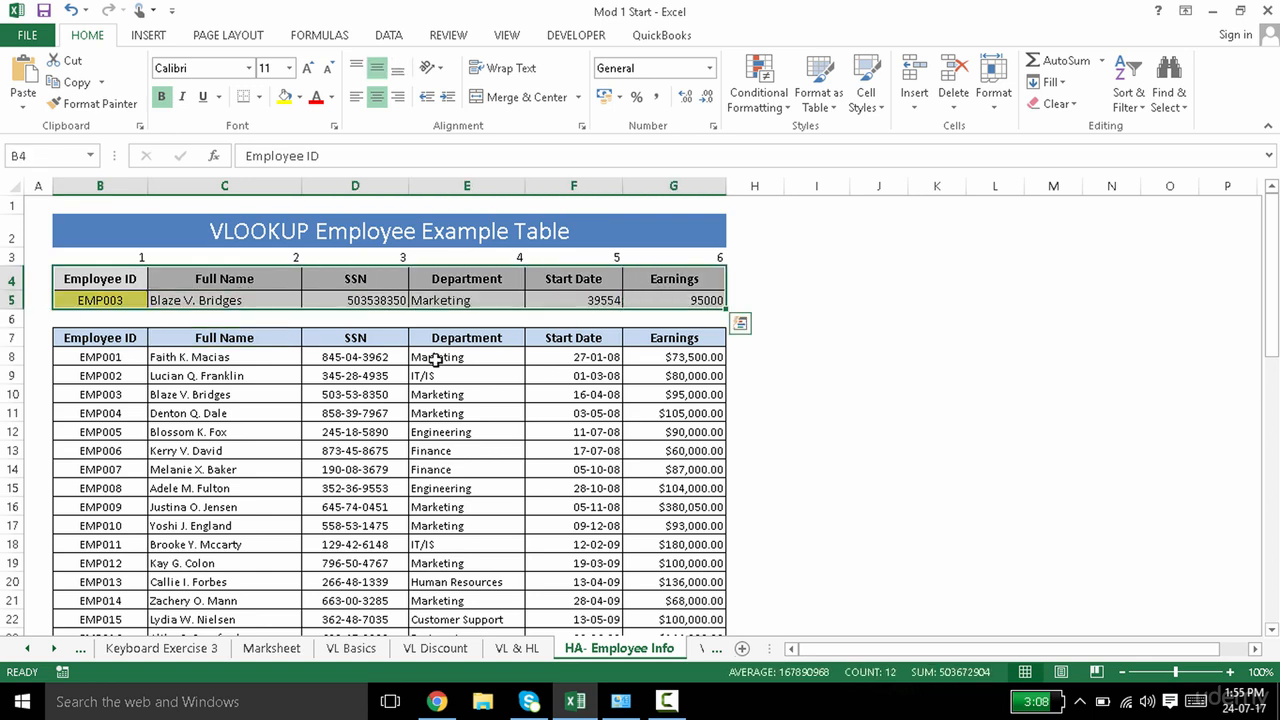
Move the data table's whole Full Name column, header included, out of the table to column J starting at J6
click(247, 344)
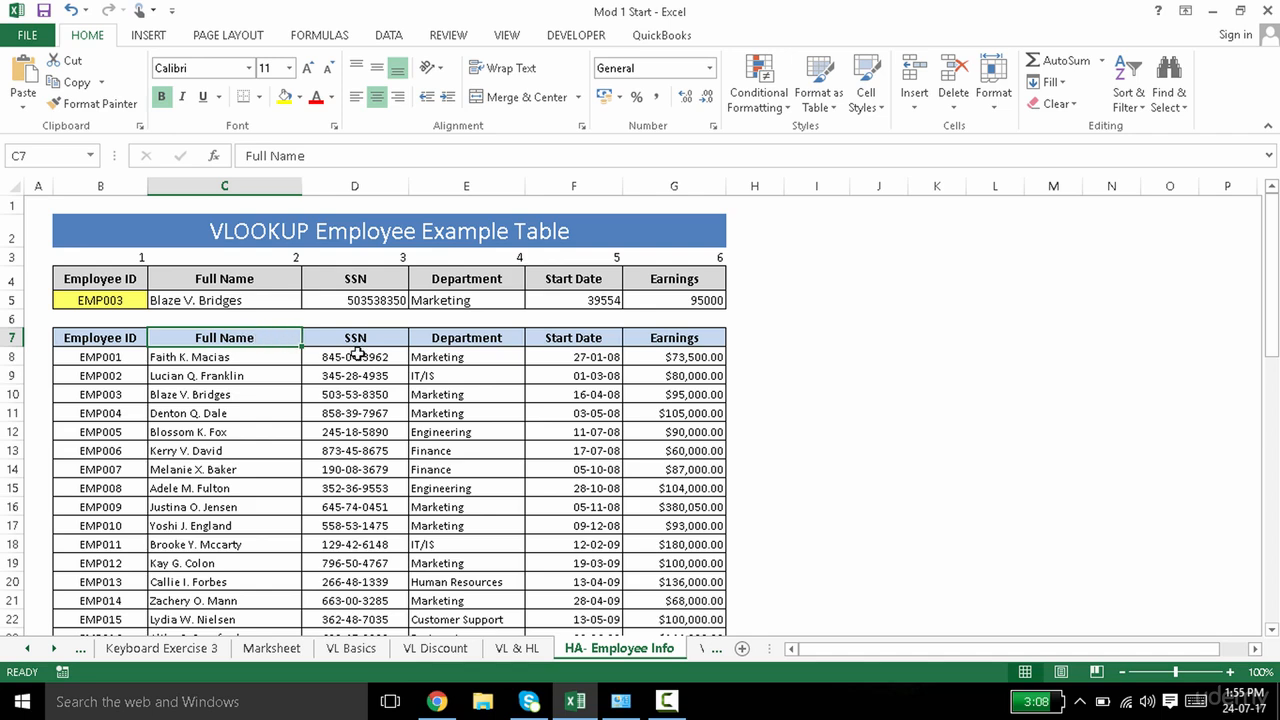
key(ctrl+shift+Down)
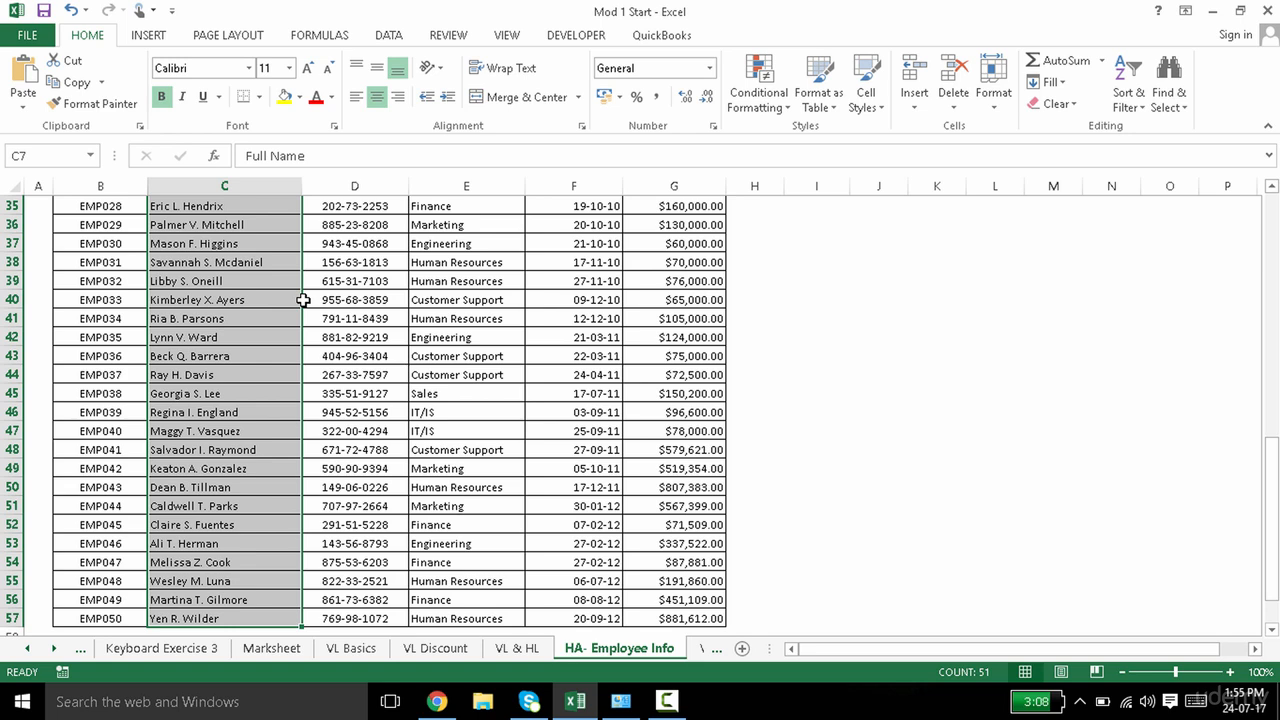
drag(303, 300, 303, 301)
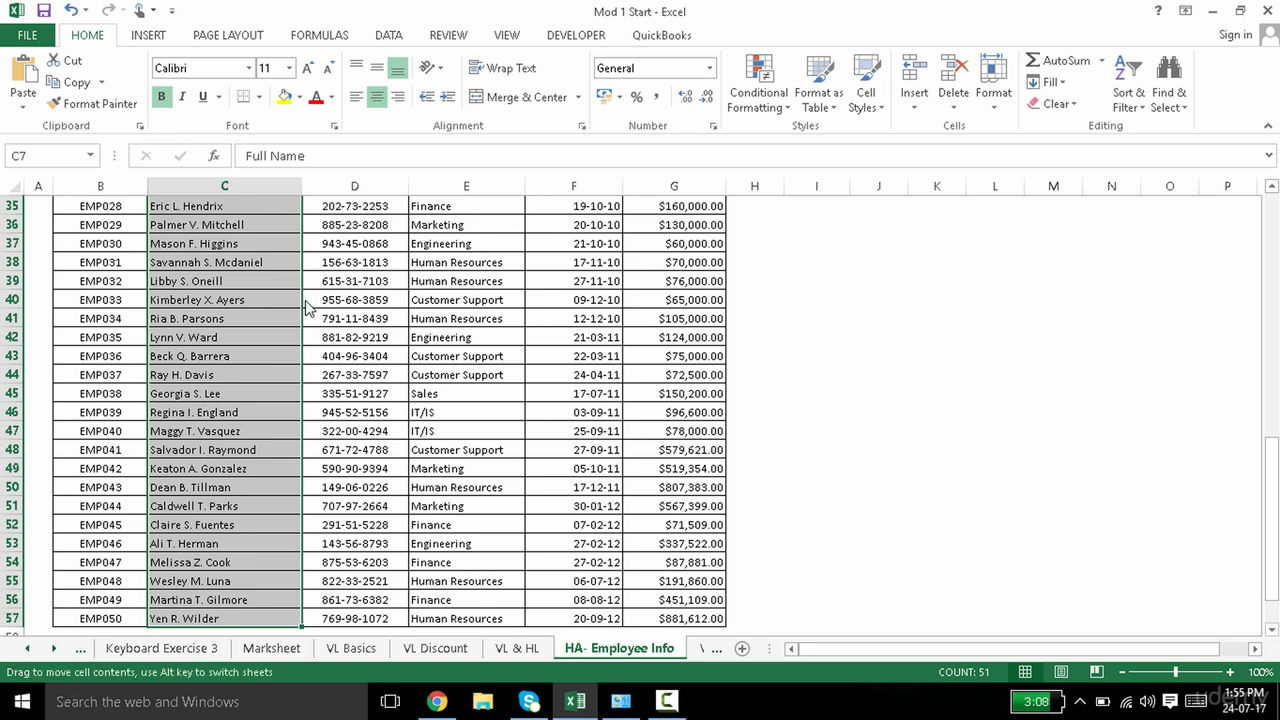
drag(306, 307, 920, 490)
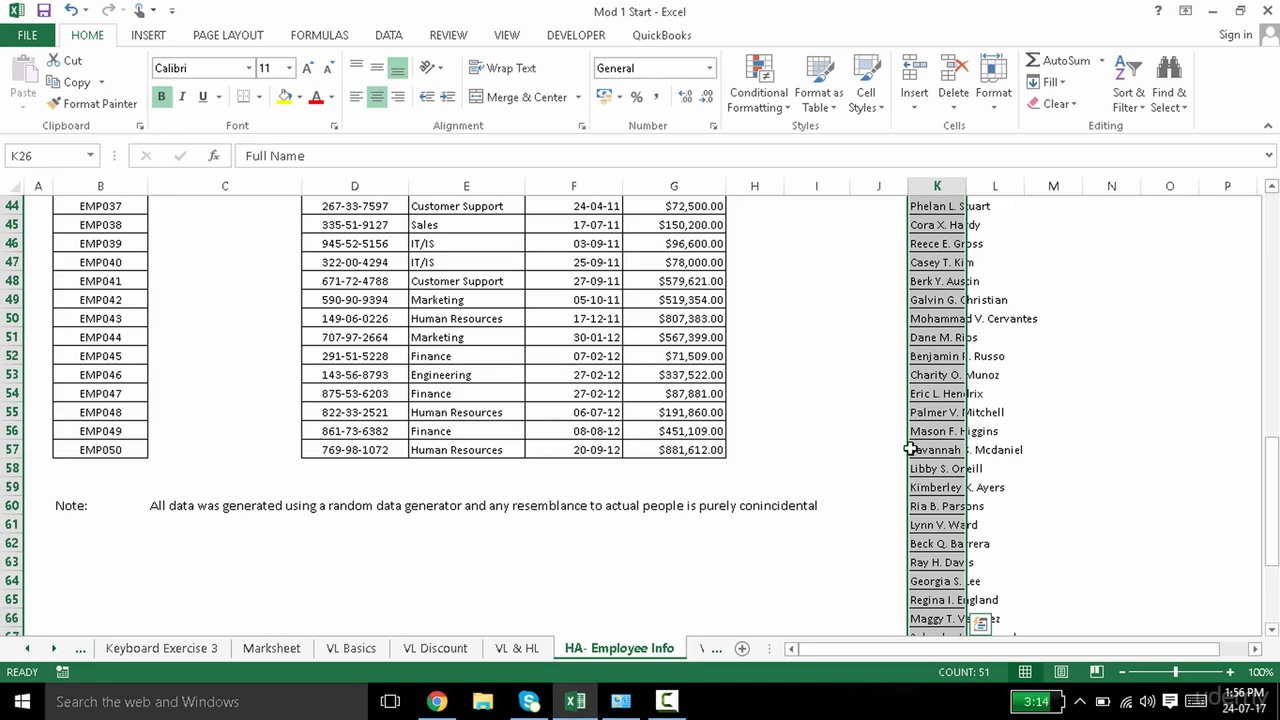
key(ctrl+z)
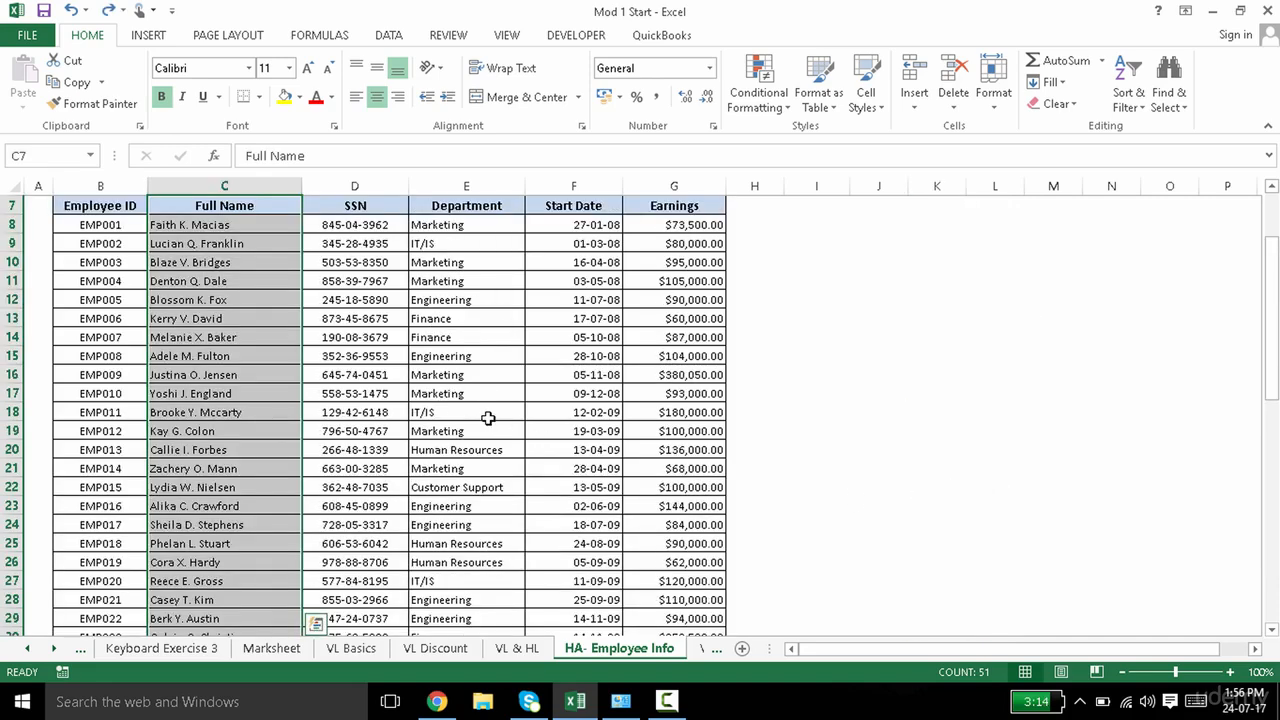
drag(302, 281, 887, 274)
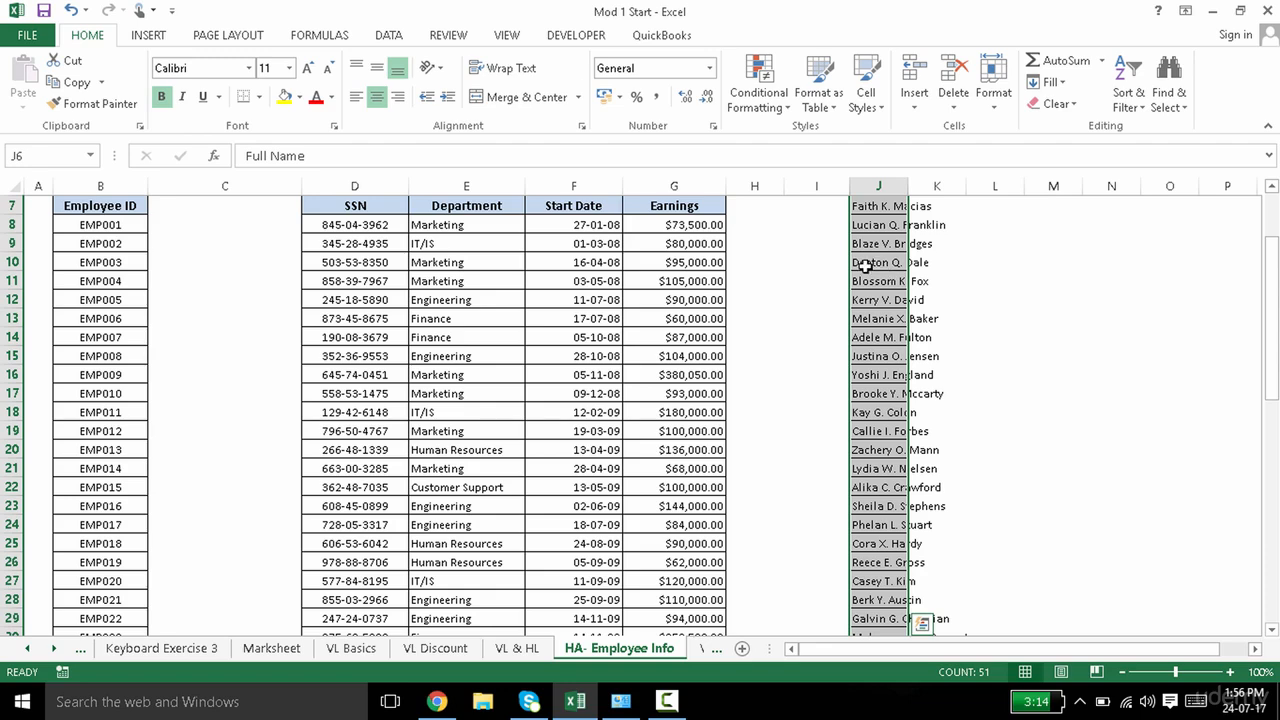
Move the data table's whole Earnings column, header included, into the empty column C starting at C7
click(672, 205)
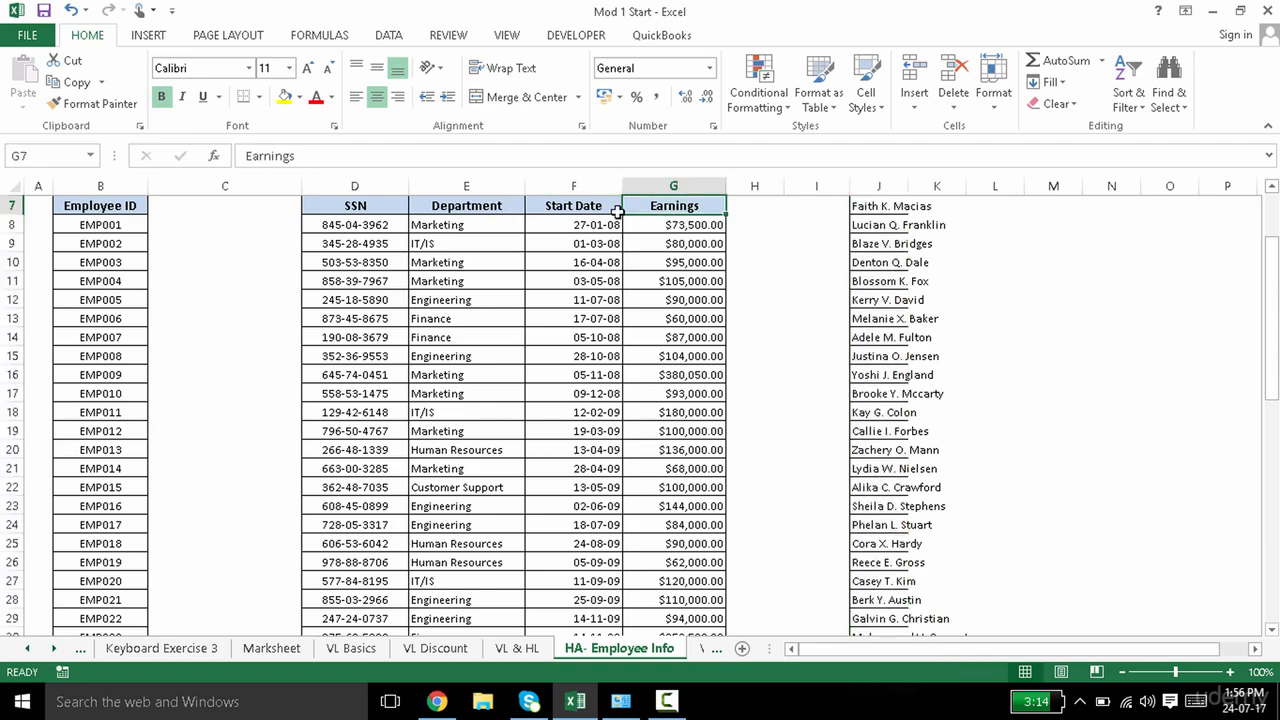
key(ctrl+shift+Down)
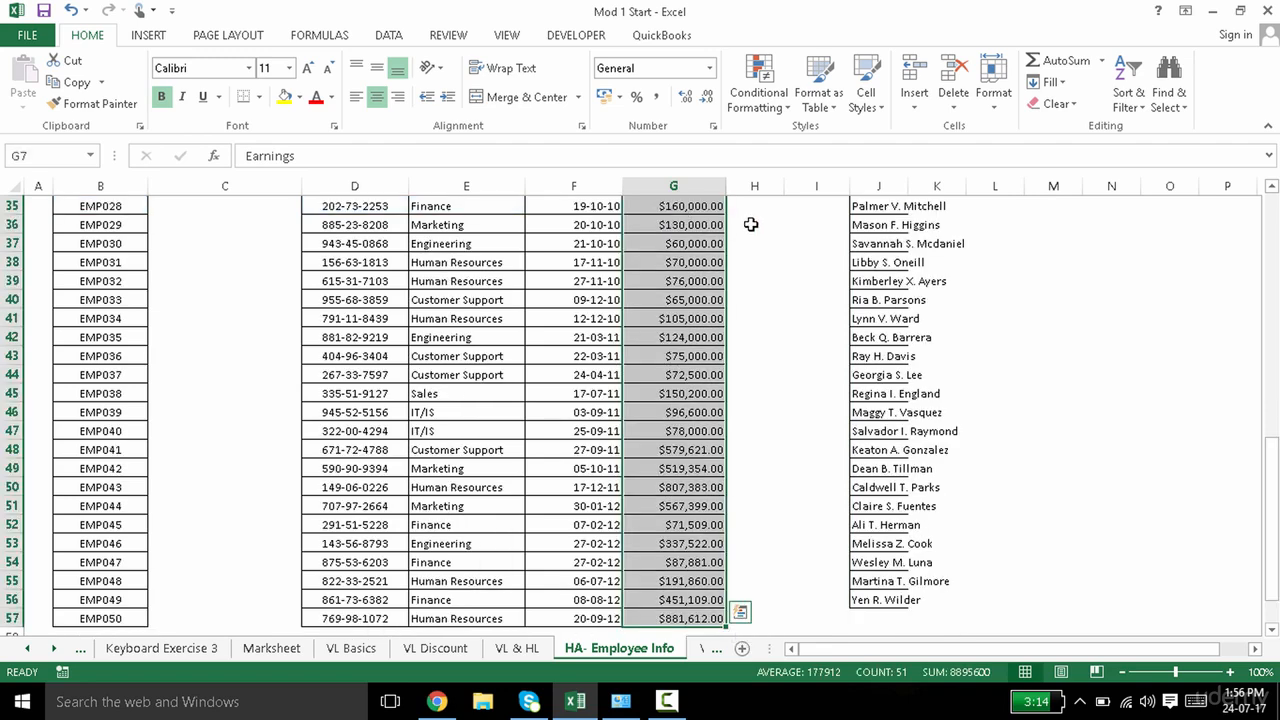
drag(727, 243, 253, 288)
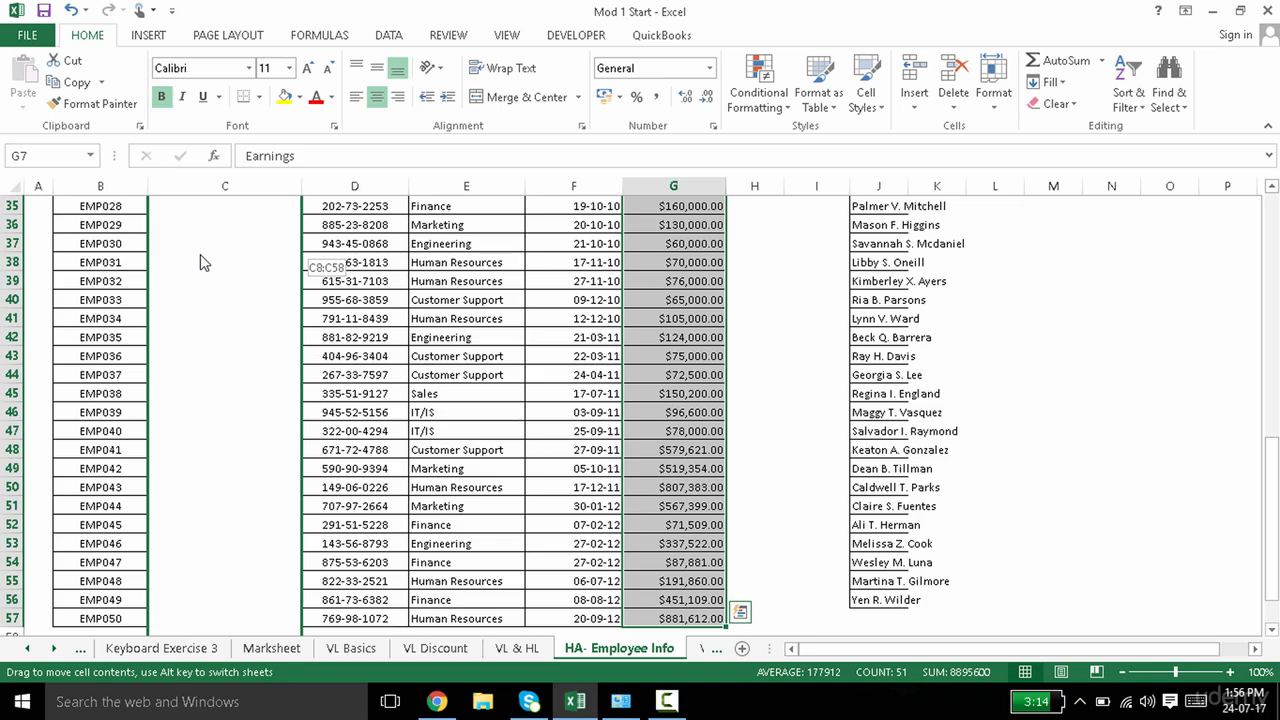
drag(200, 255, 215, 251)
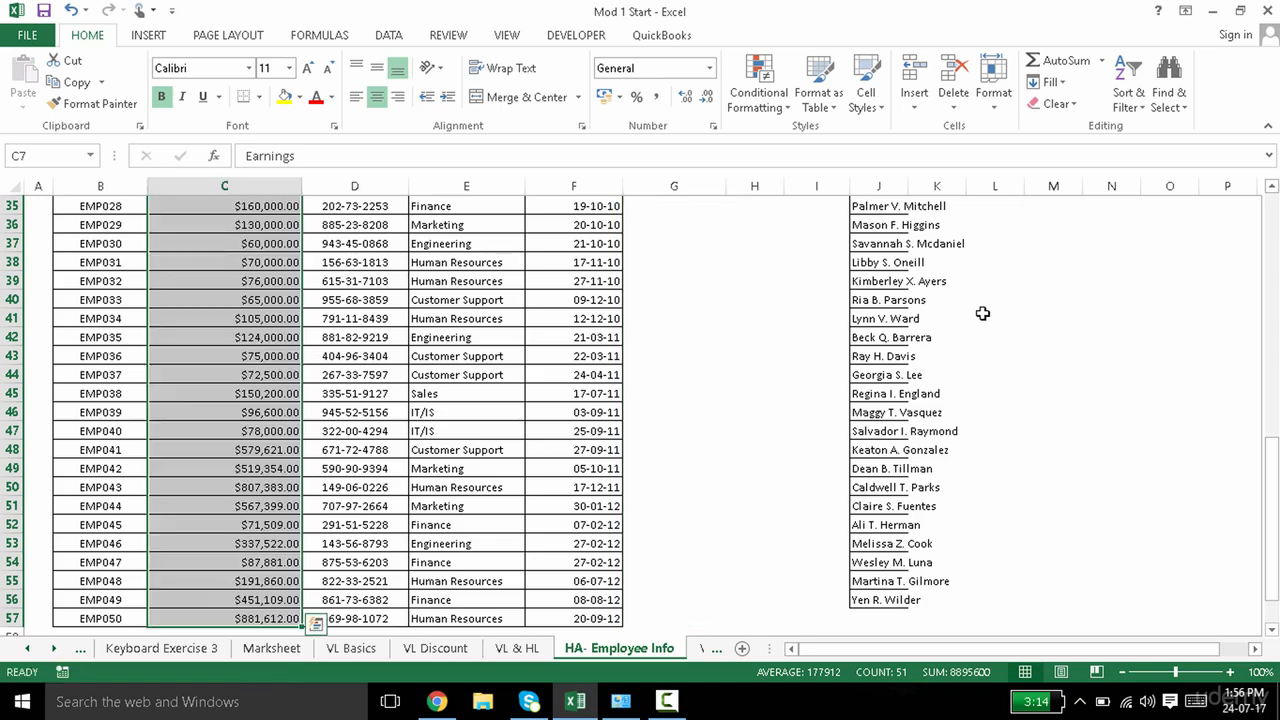
Move the data table's whole Department column, header included, into the empty column G starting at G7
click(868, 599)
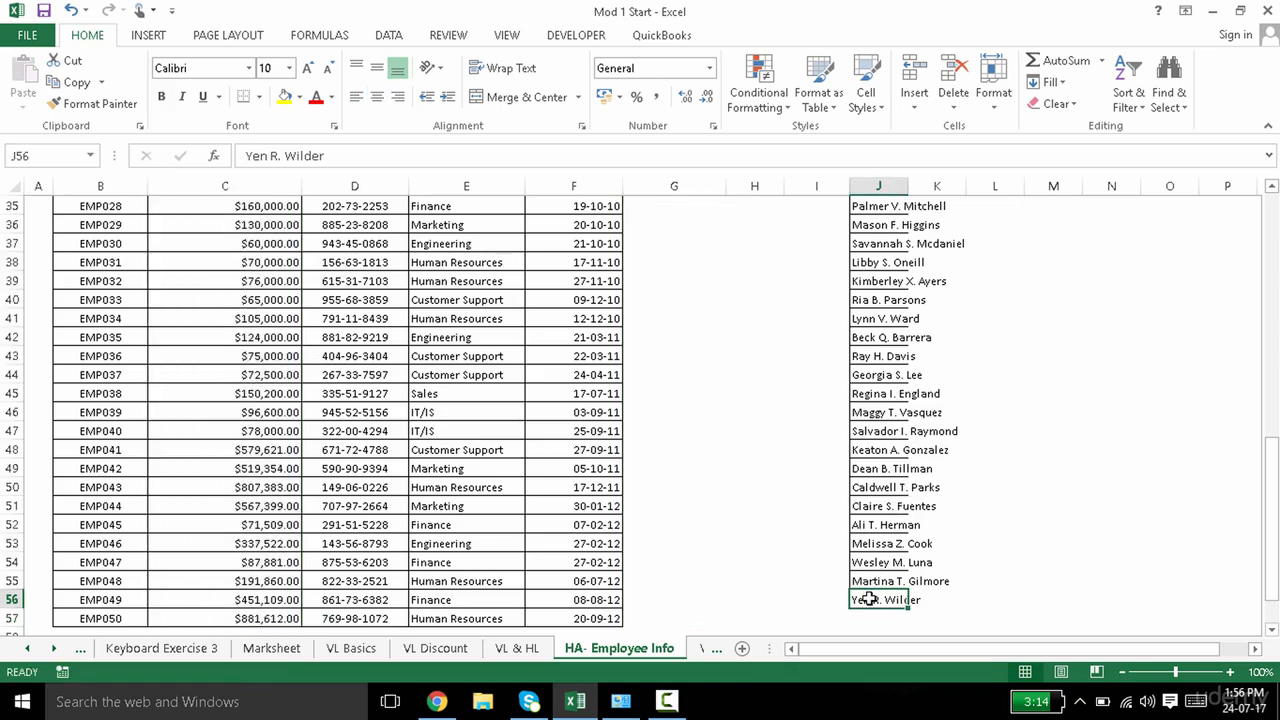
key(ctrl+Up)
key(Left)
key(Left)
key(Left)
key(Left)
key(Left)
key(Left)
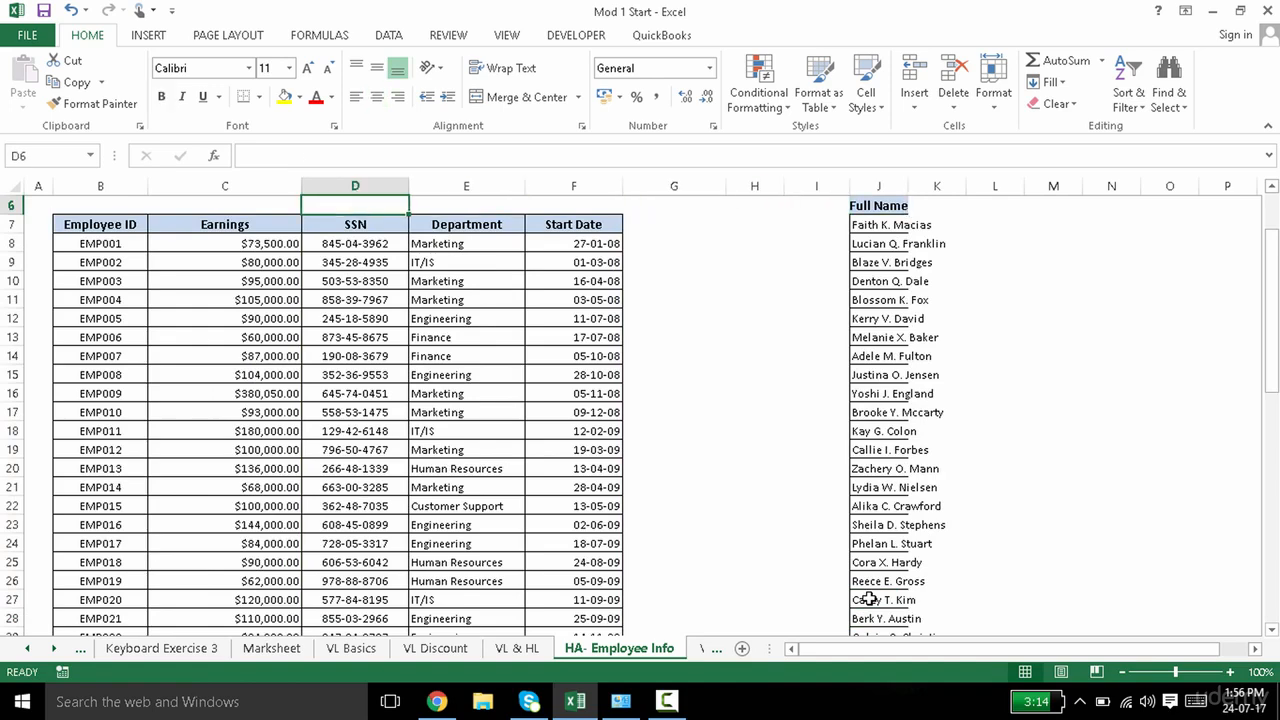
key(Down)
key(Right)
key(ctrl+shift+Down)
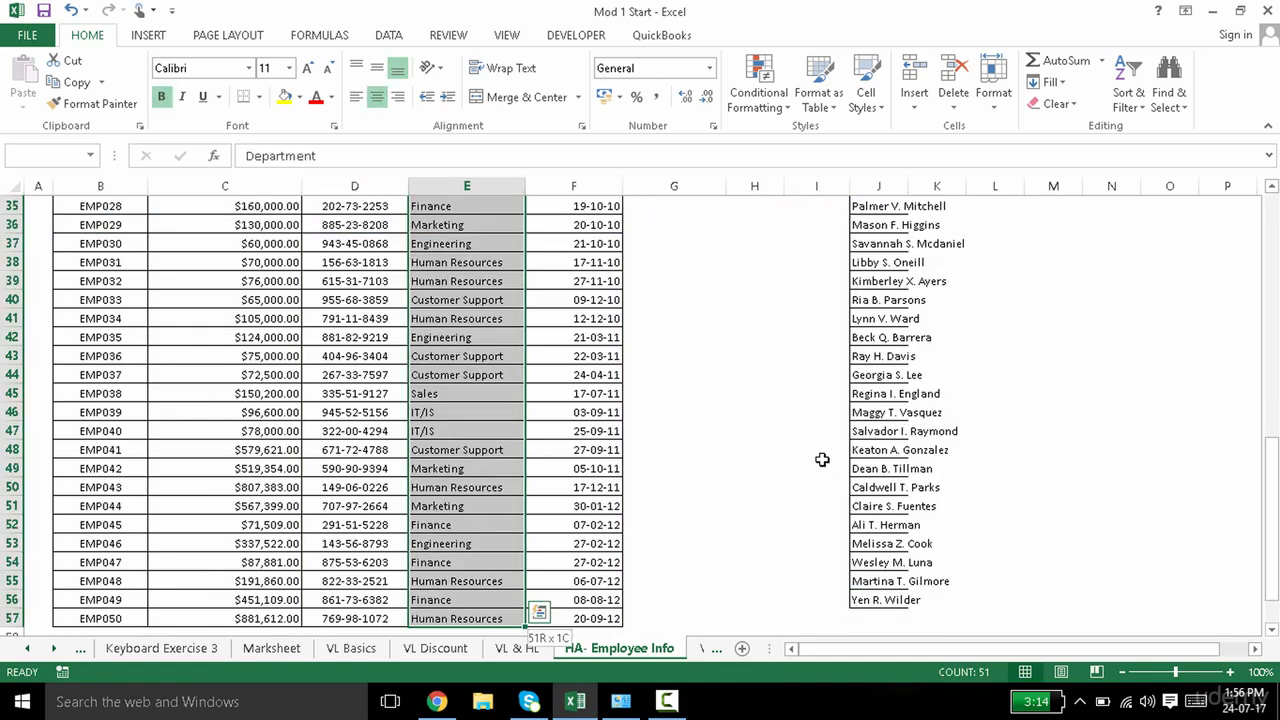
drag(527, 385, 634, 389)
Move the Full Name column from column J back into the table's empty column E, between SSN and Start Date
click(884, 599)
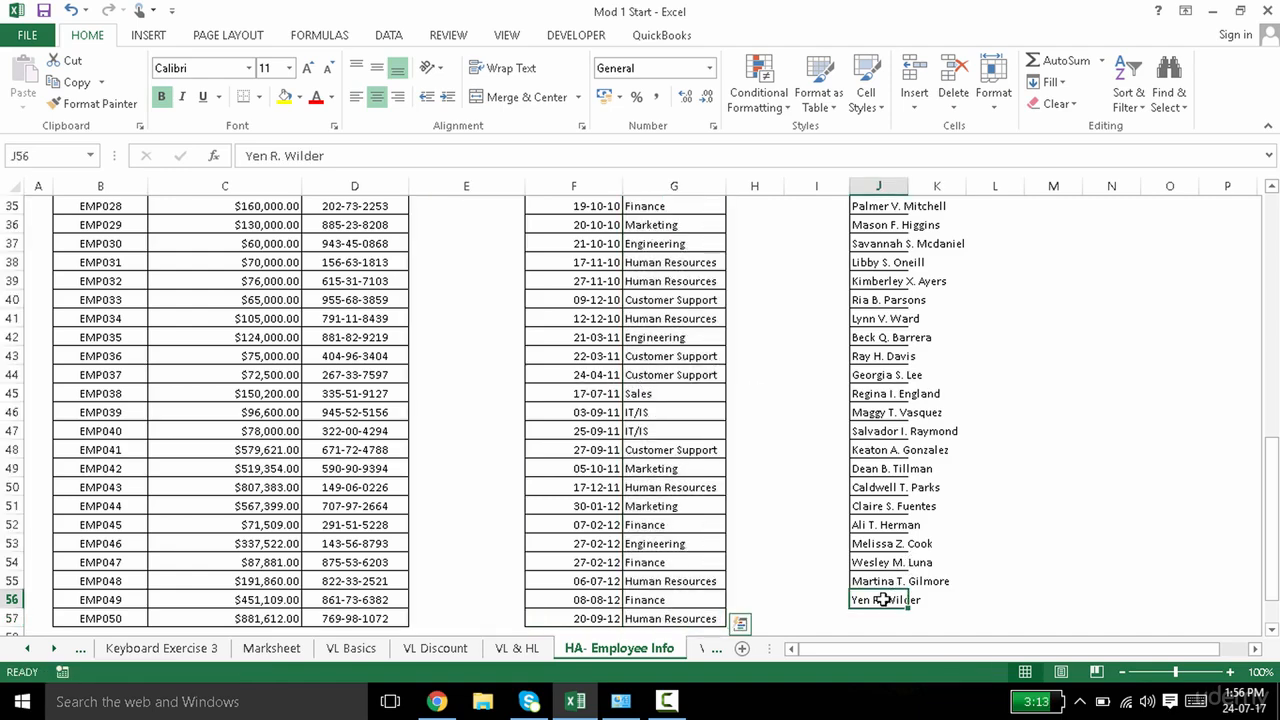
key(ctrl+shift+Up)
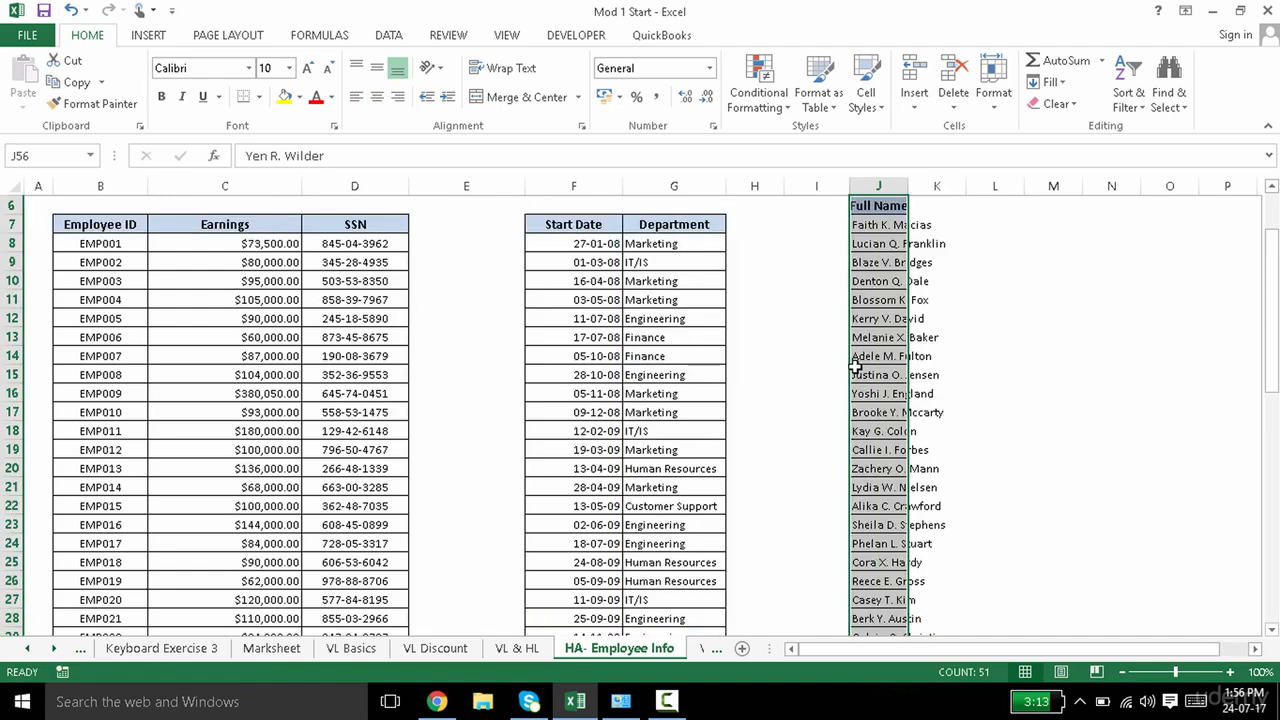
drag(845, 365, 461, 377)
double_click(450, 376)
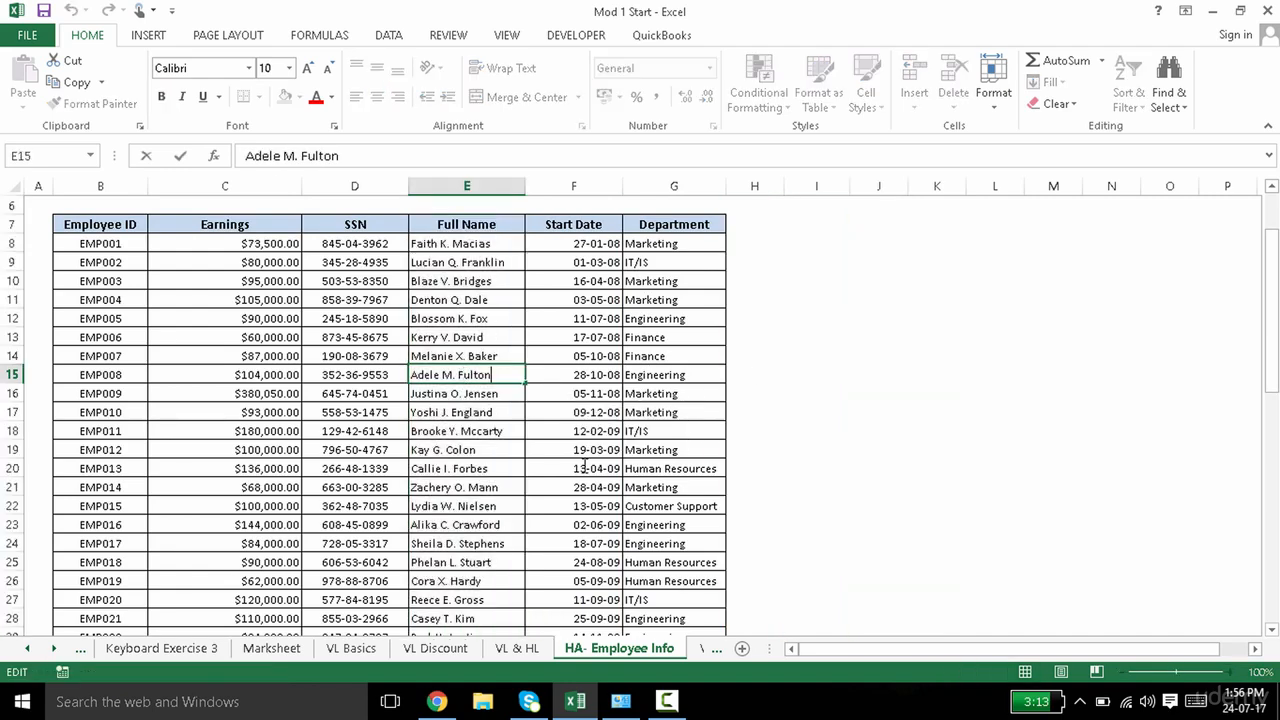
key(Escape)
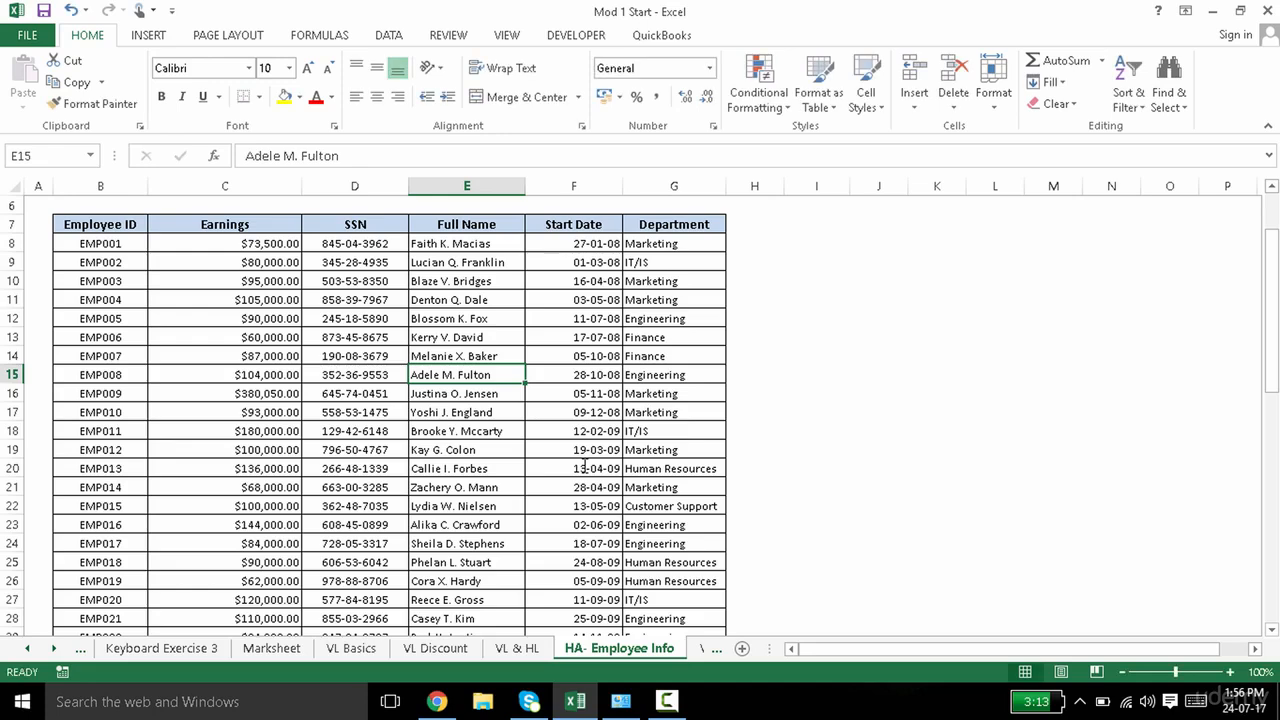
Examine the VLOOKUP results and formulas in row 5 against the rearranged data columns and the index numbers in row 3
key(Left)
key(Left)
key(ctrl+Down)
key(Right)
key(ctrl+Up)
key(ctrl+Up)
key(ctrl+Up)
key(ctrl+Up)
key(ctrl+Up)
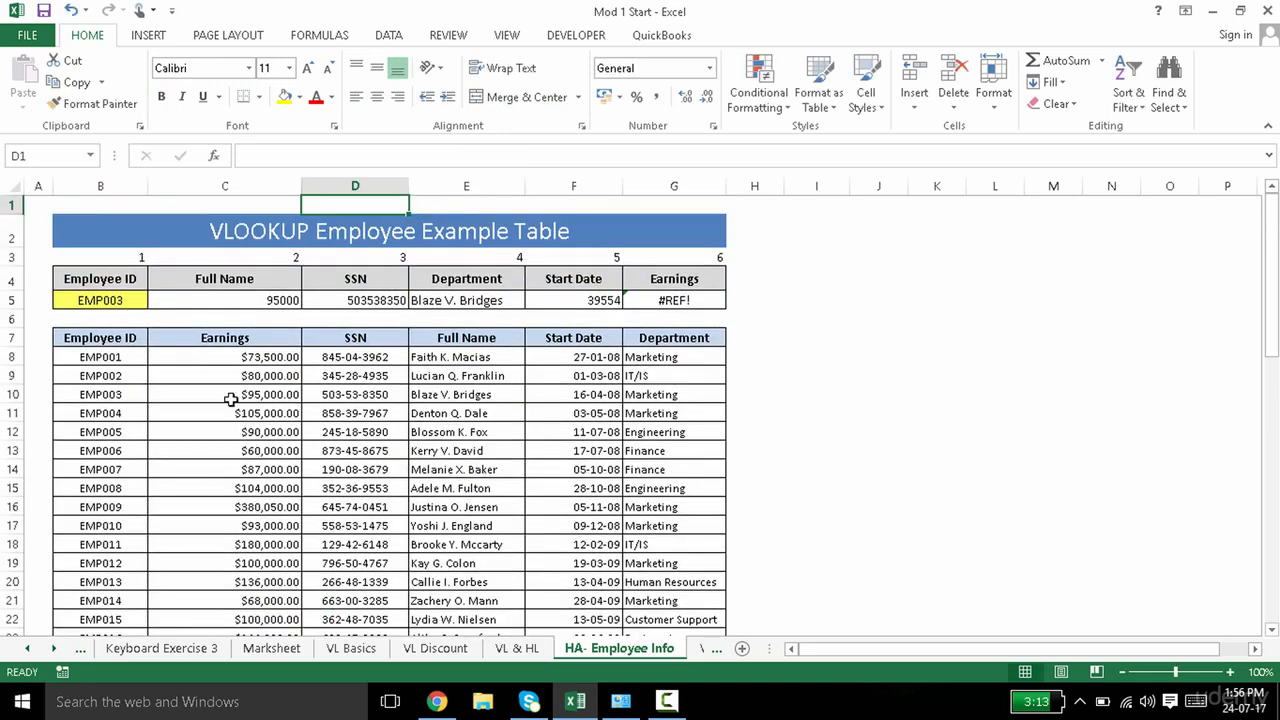
click(230, 399)
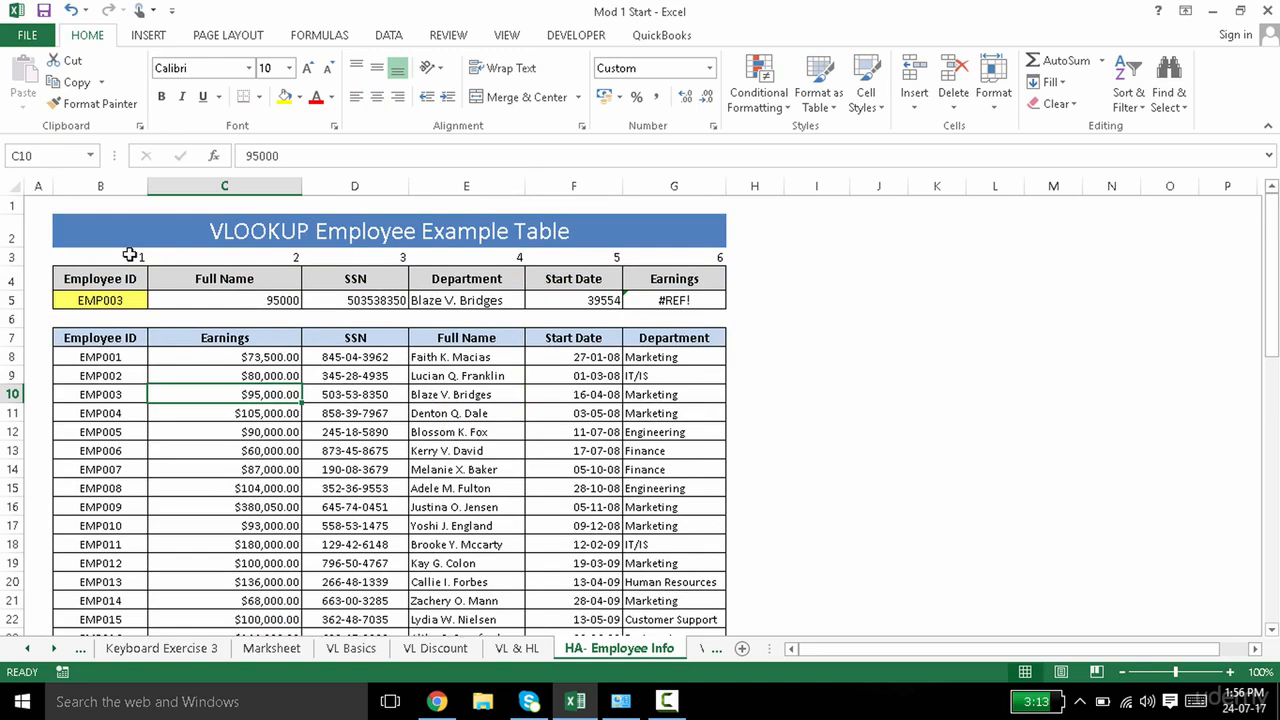
click(728, 258)
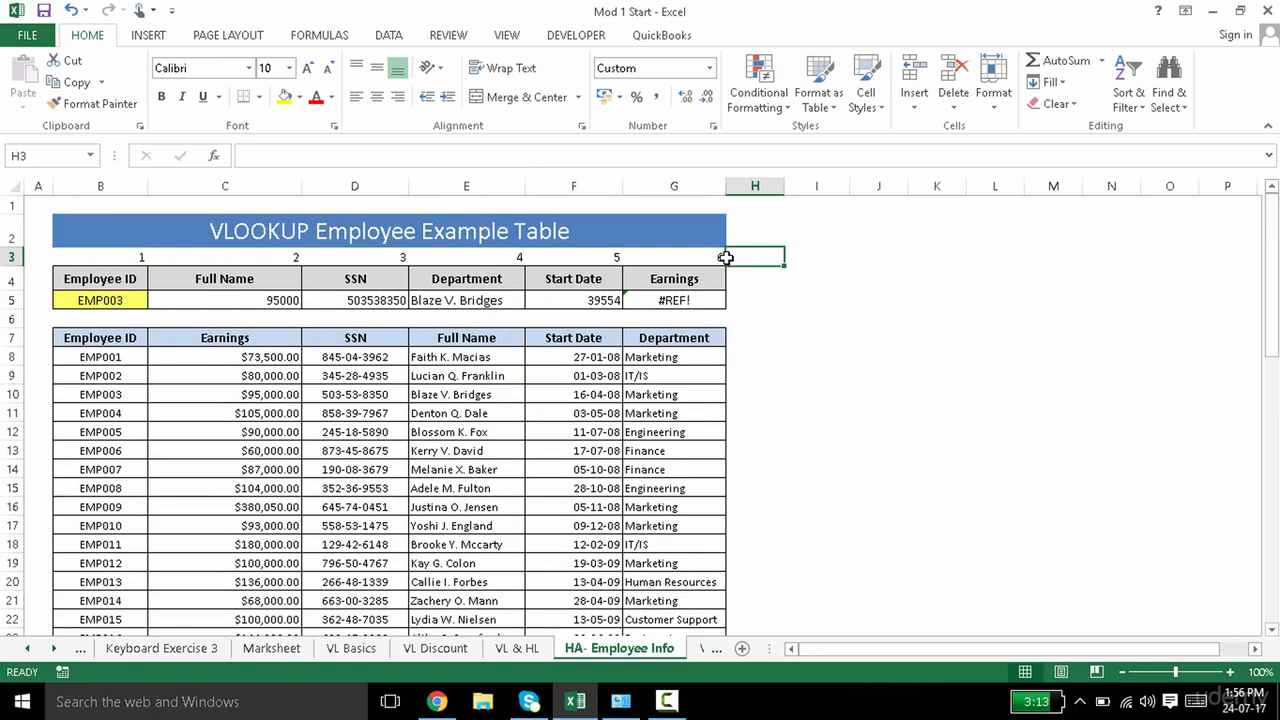
click(441, 302)
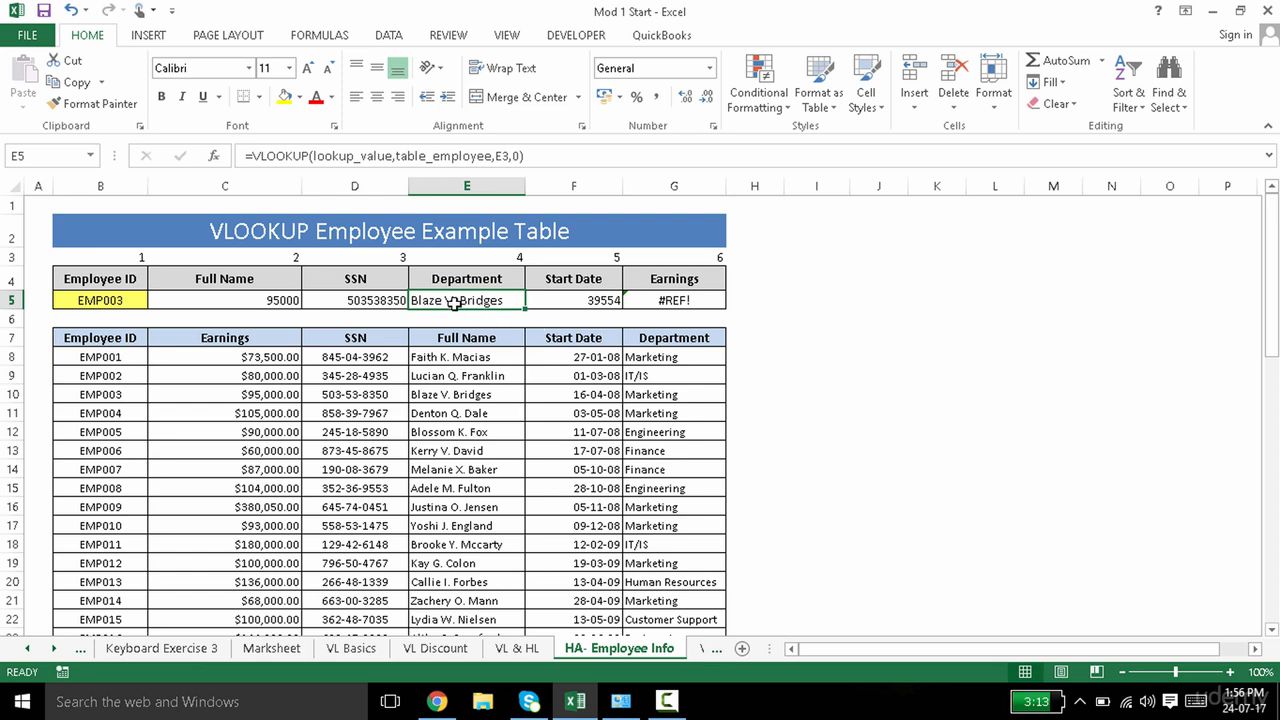
click(264, 305)
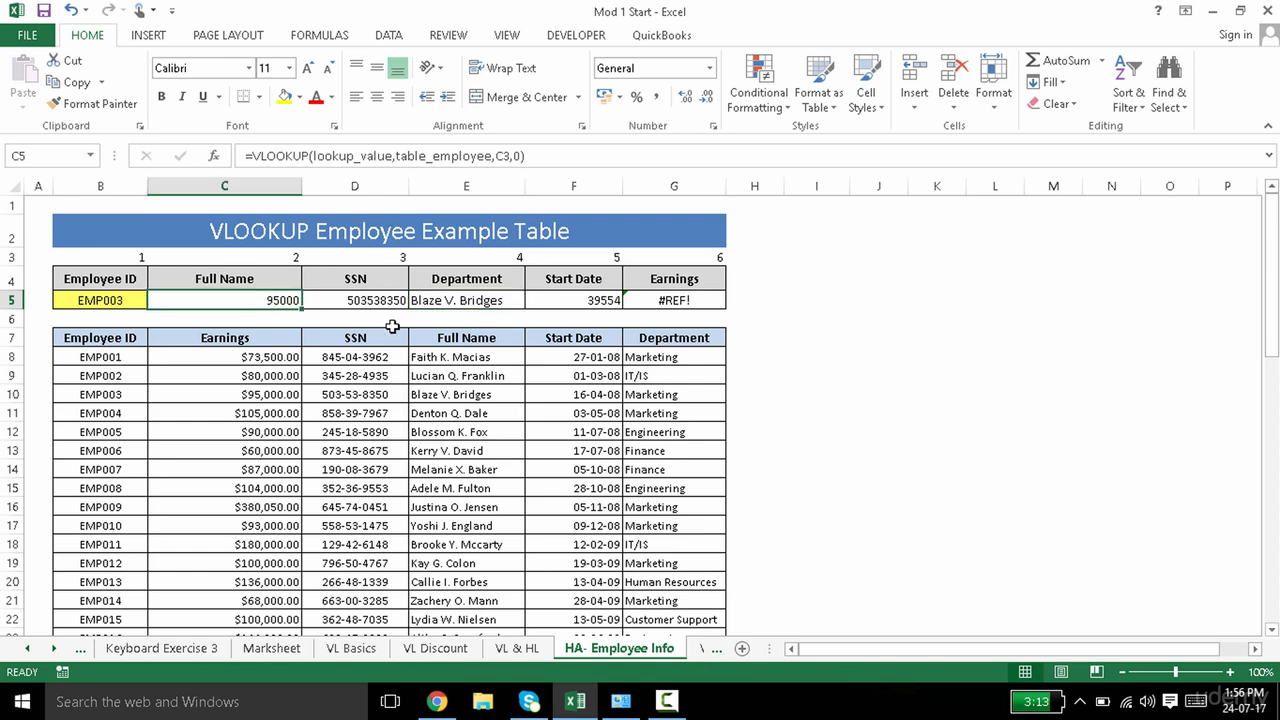
Clear the column index numbers from B3:G3 above the lookup table
click(142, 256)
drag(142, 256, 697, 260)
key(Delete)
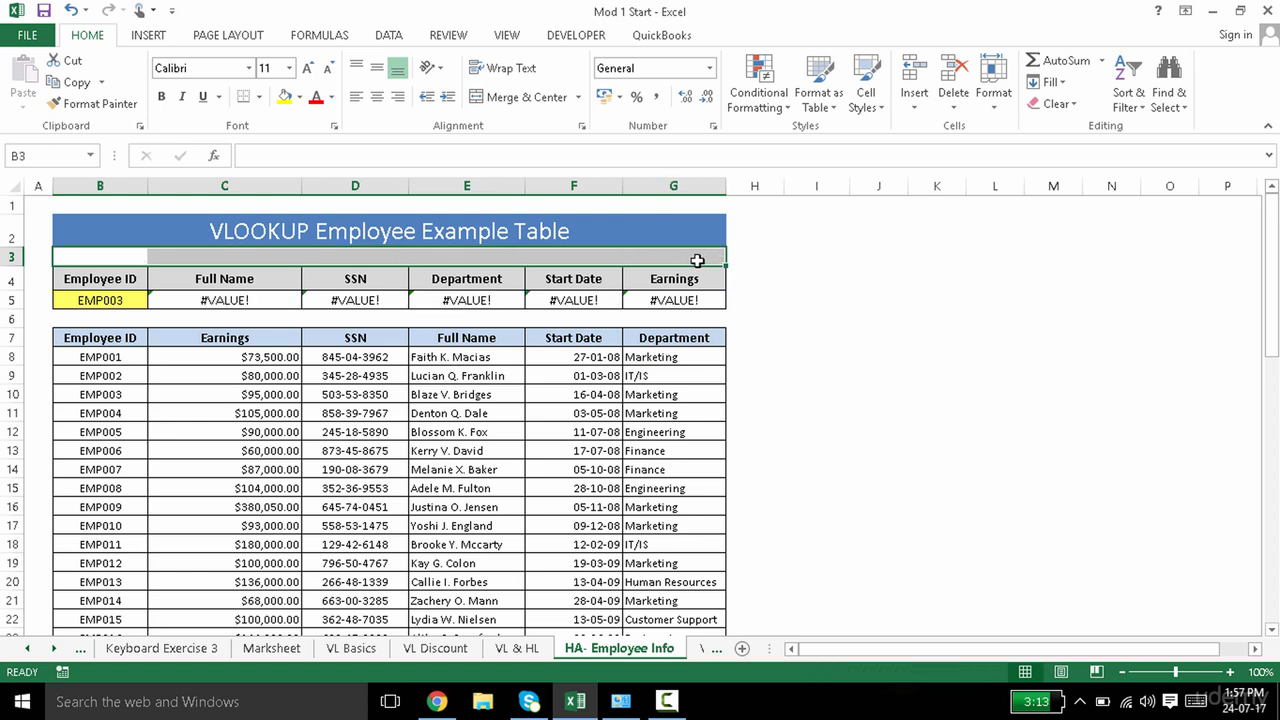
Enter 1 in B3 as the column index above the Employee ID header
click(200, 370)
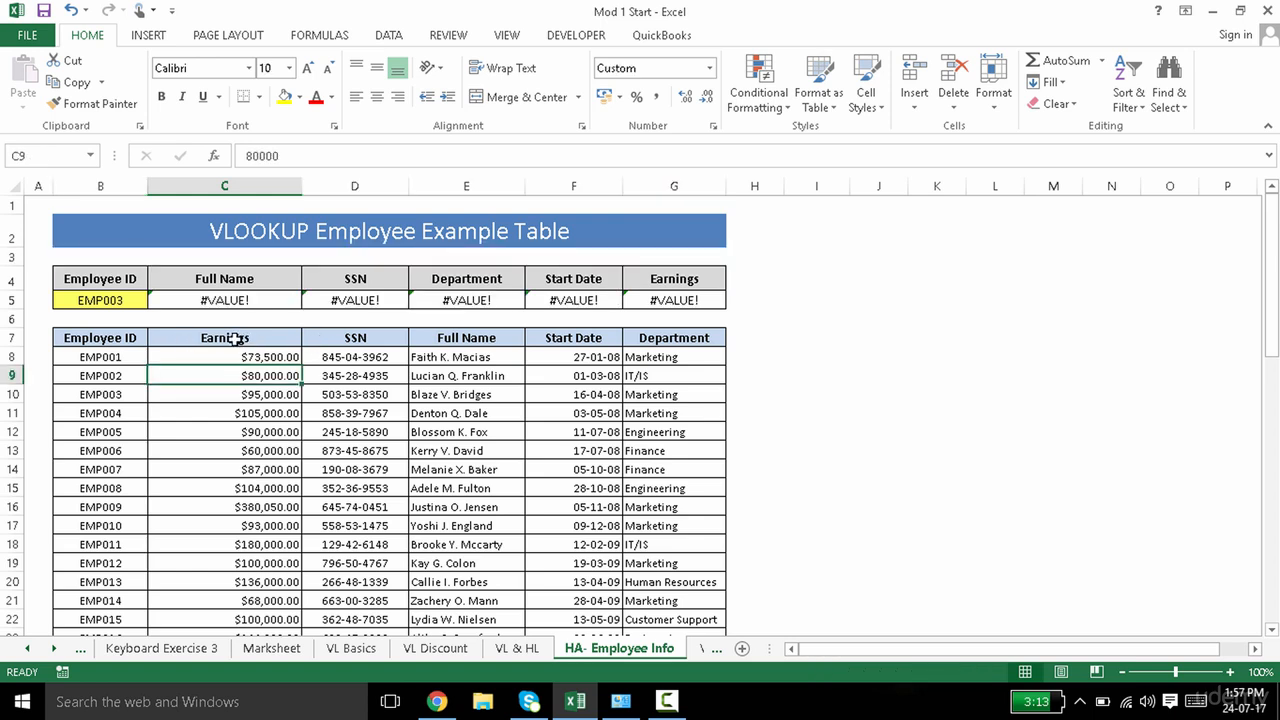
click(124, 280)
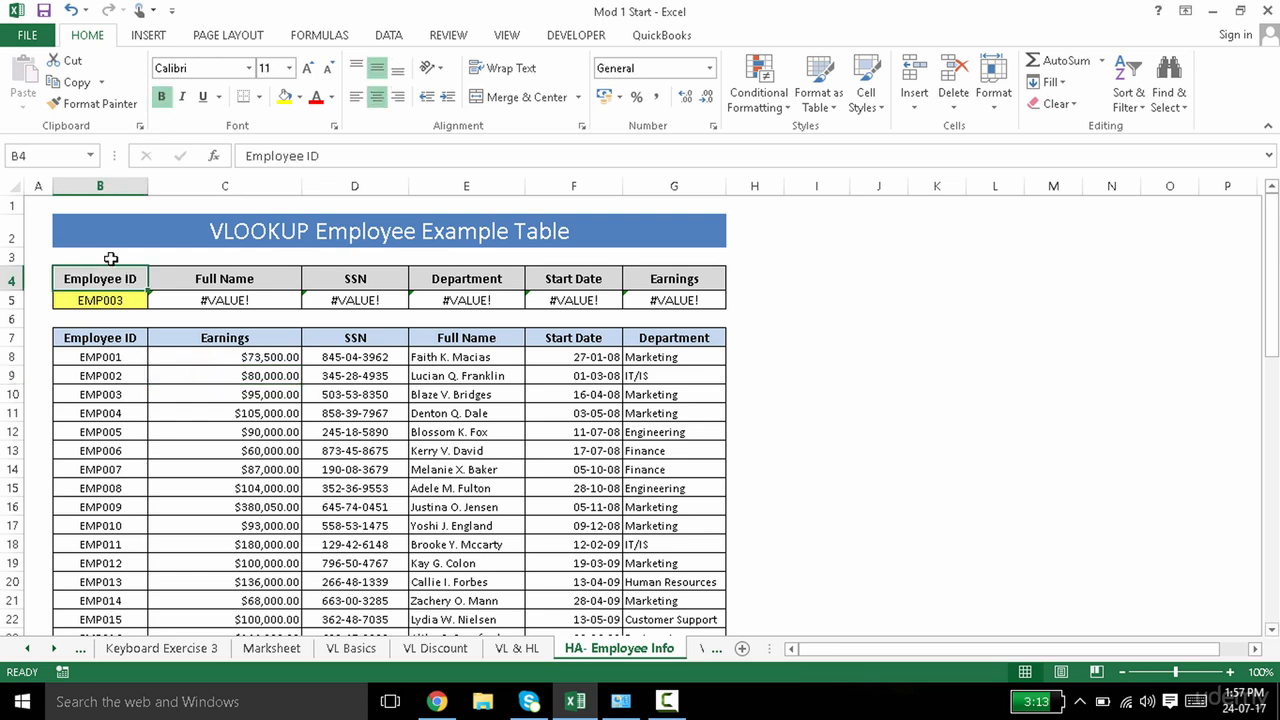
click(109, 258)
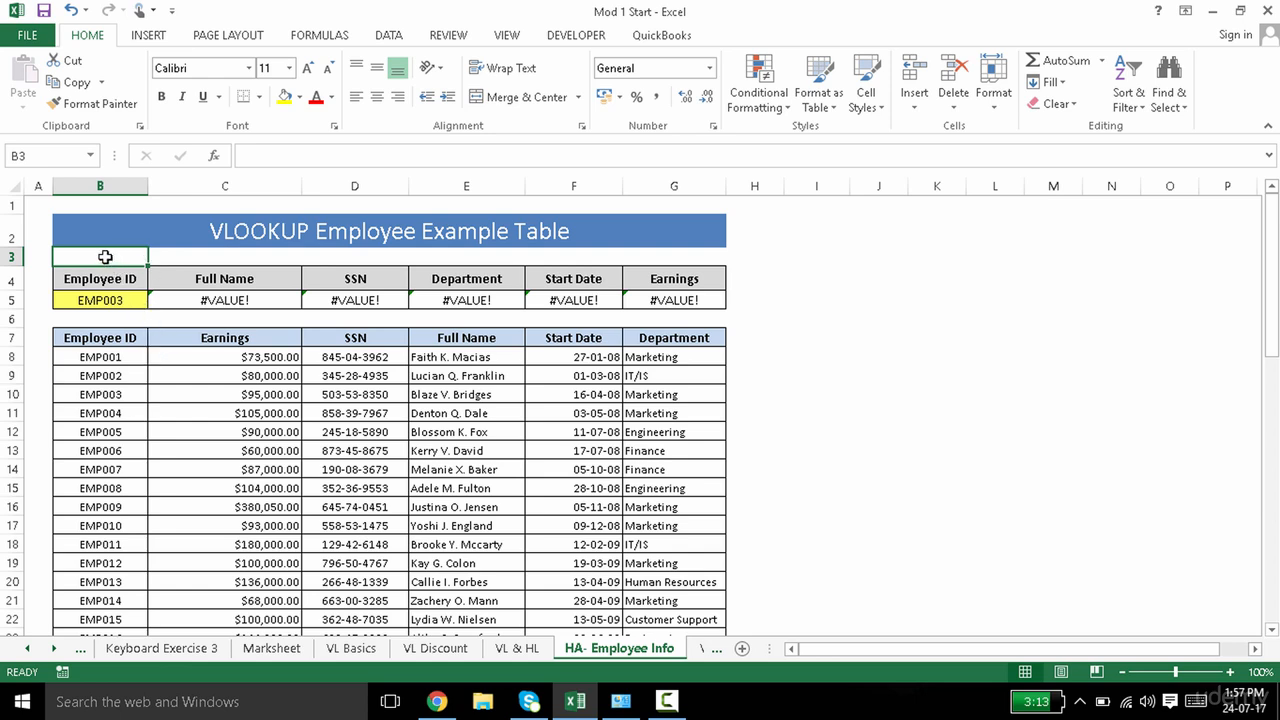
text(1)
key(Tab)
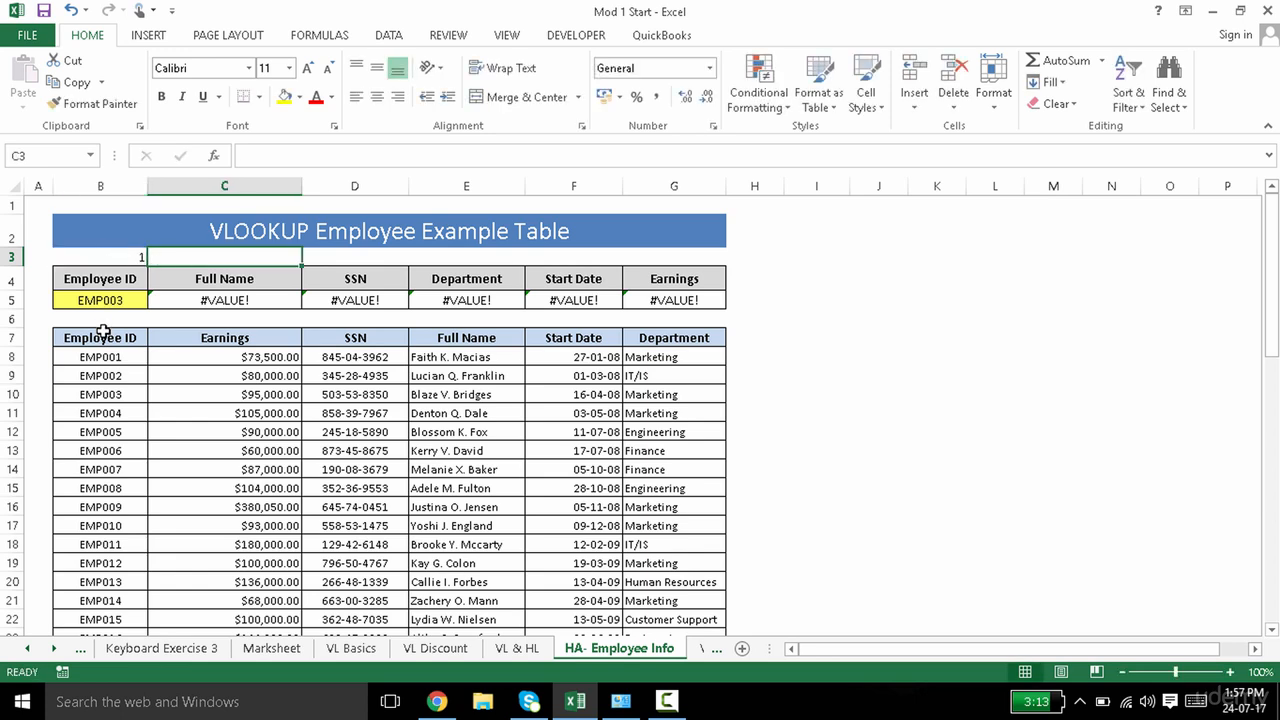
Enter 4 in C3 as the Full Name column index and check the lookup formula in C5
drag(200, 279, 206, 299)
click(231, 262)
text(4)
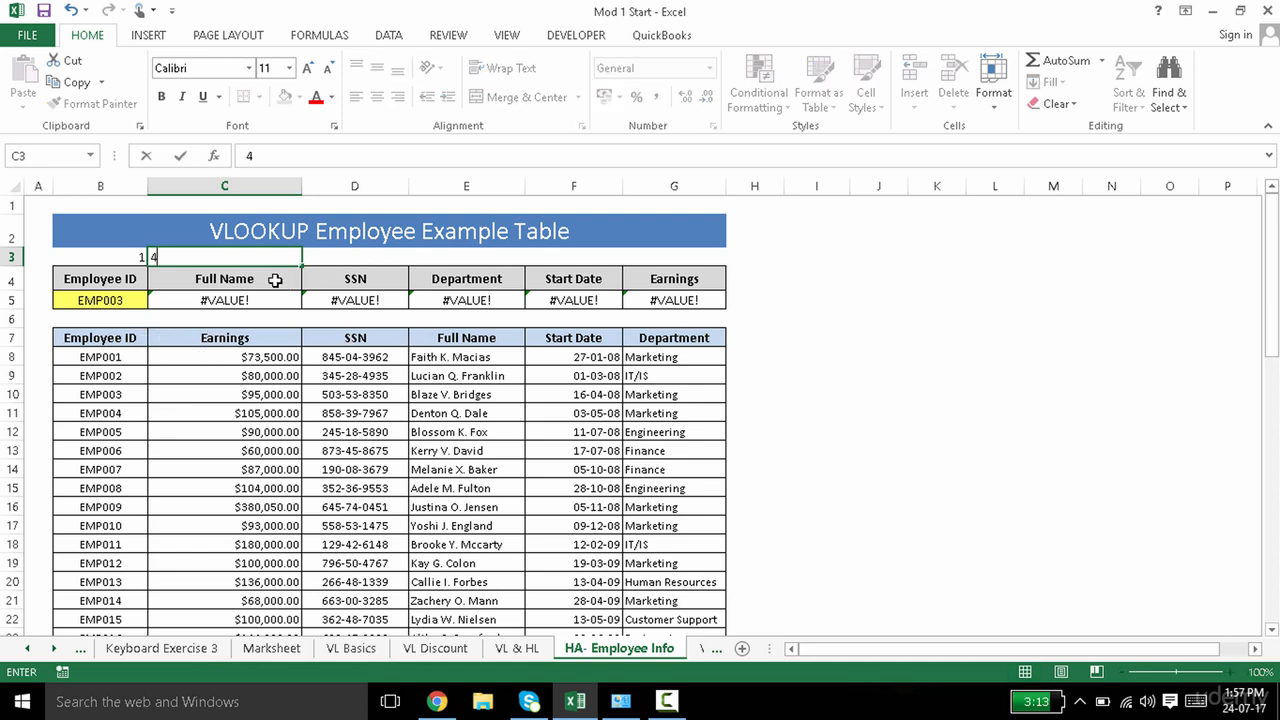
key(Return)
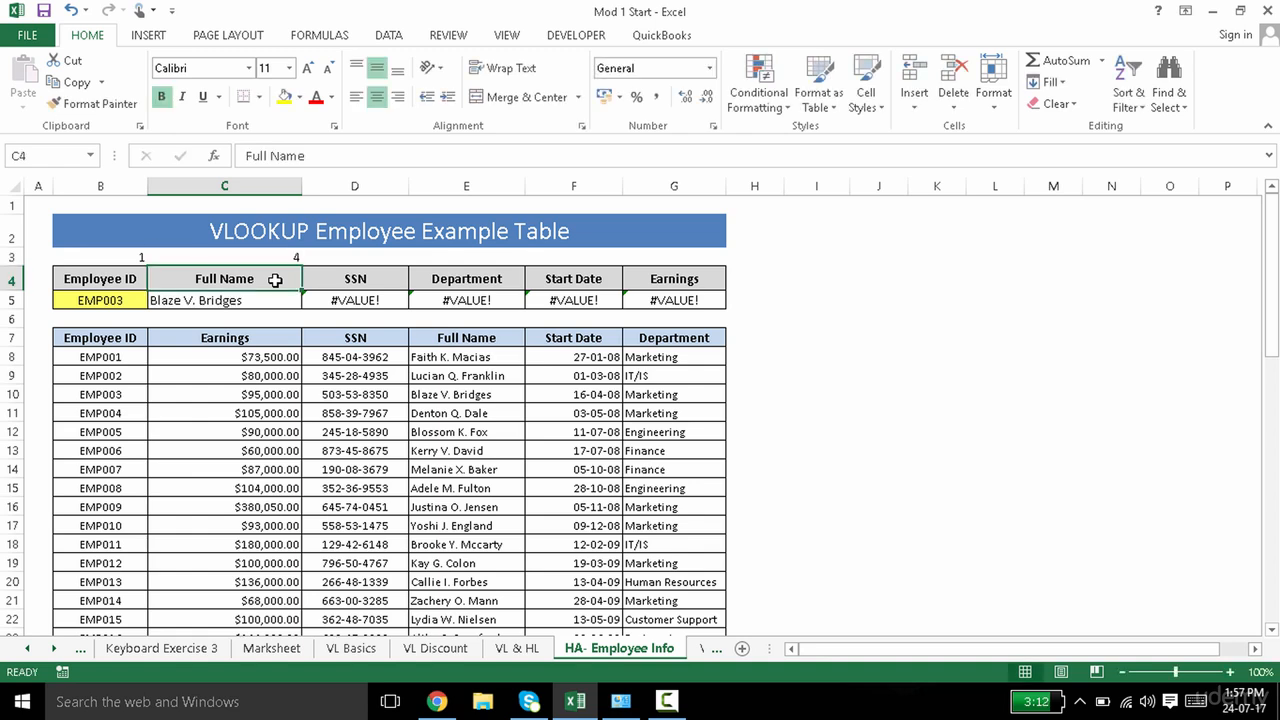
click(218, 302)
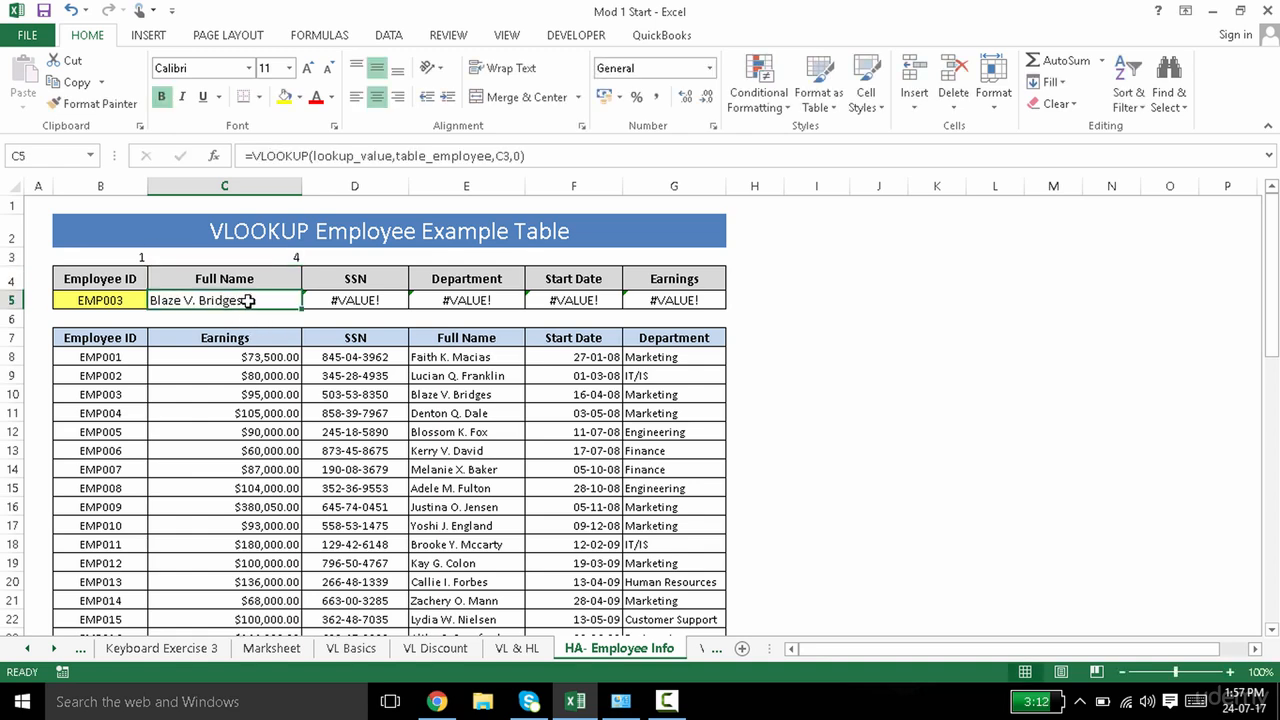
Enter 3 in D3 as the column index above the SSN header
click(373, 259)
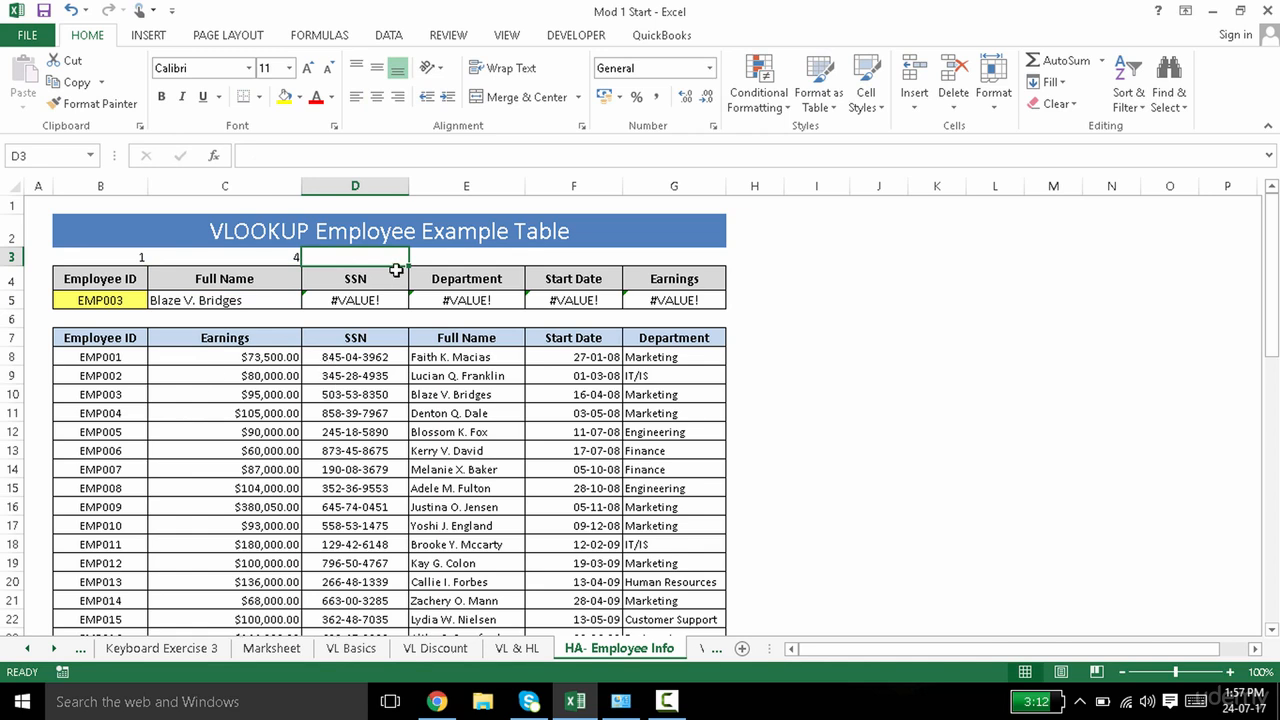
text(3)
key(Return)
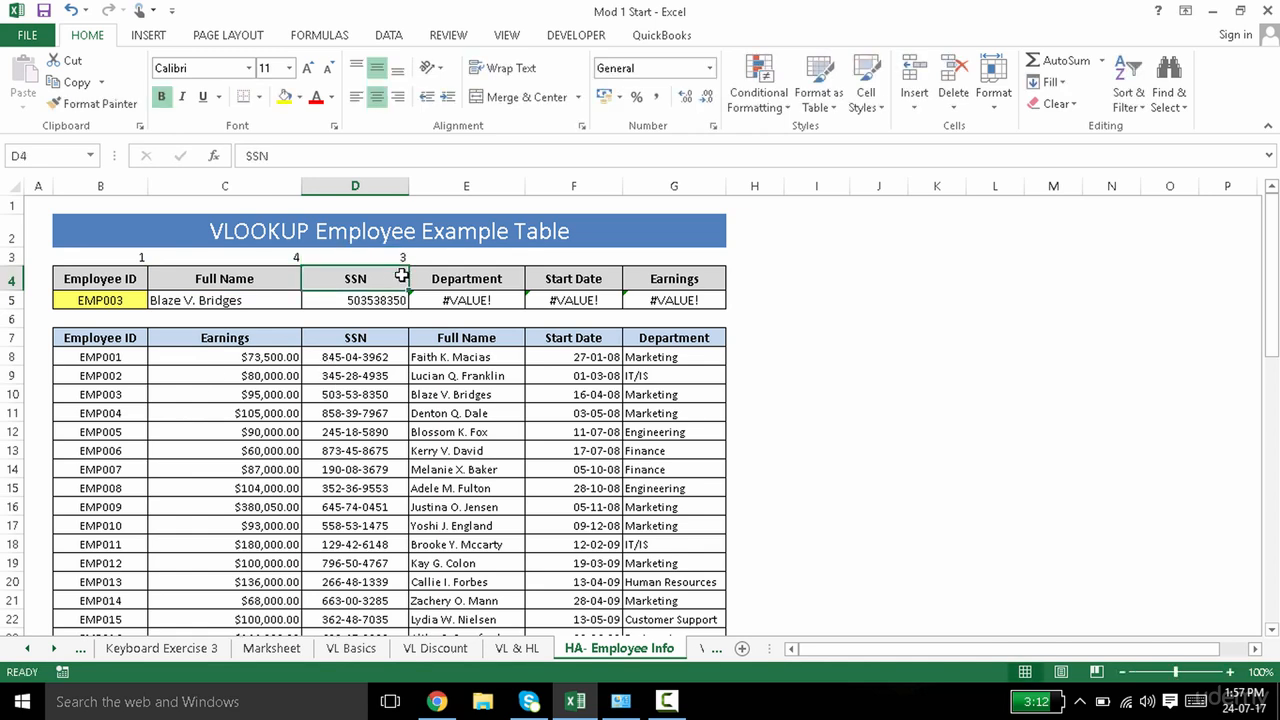
Enter 6 in E3 as the column index above the Department header
click(496, 254)
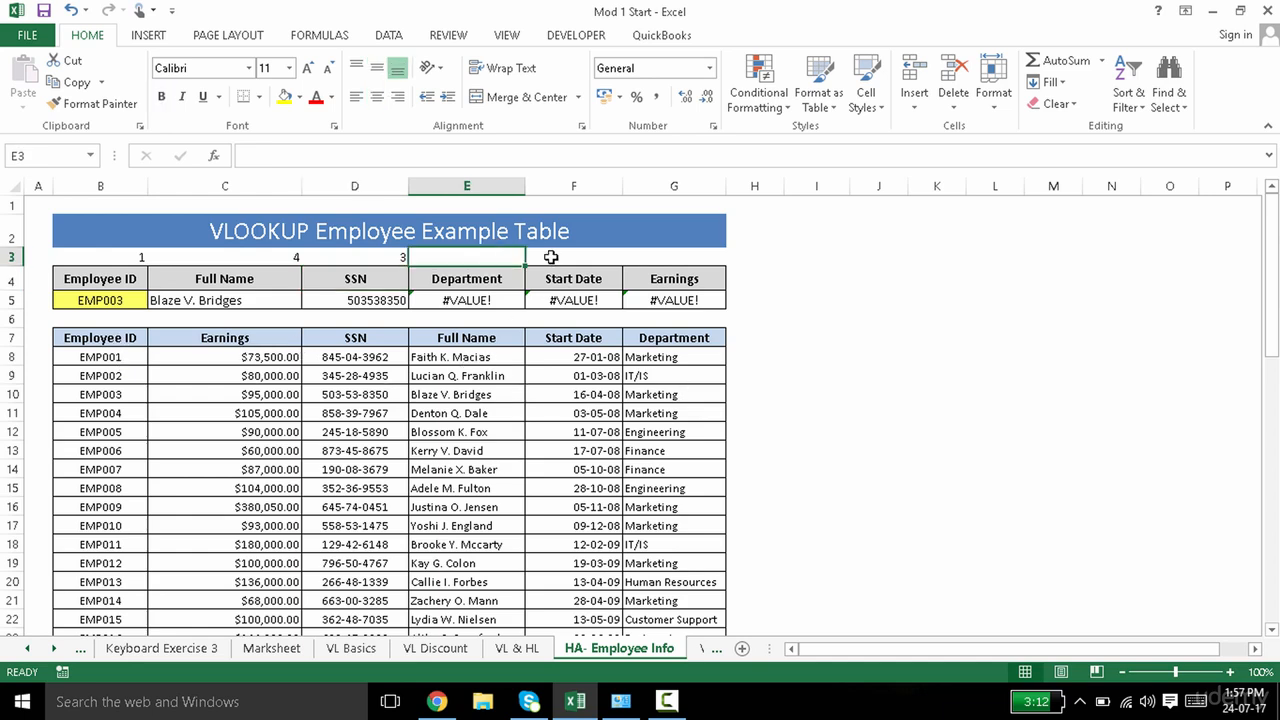
text(6)
key(Tab)
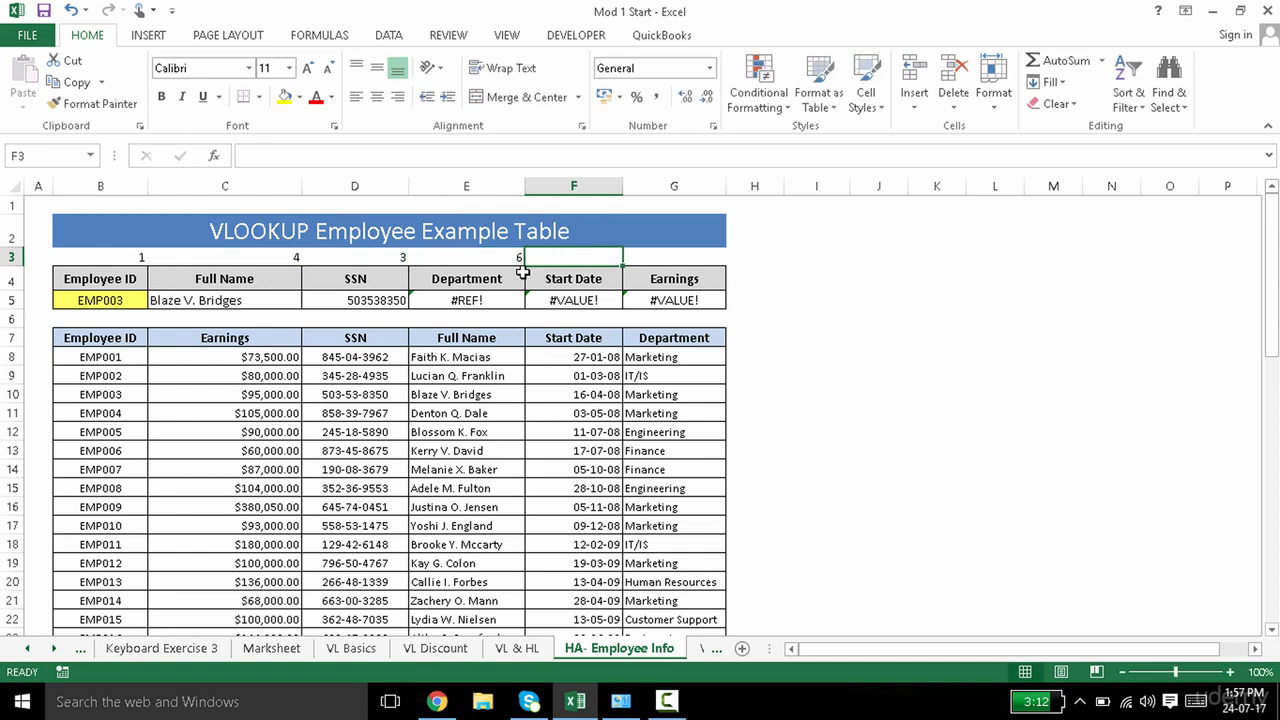
click(505, 258)
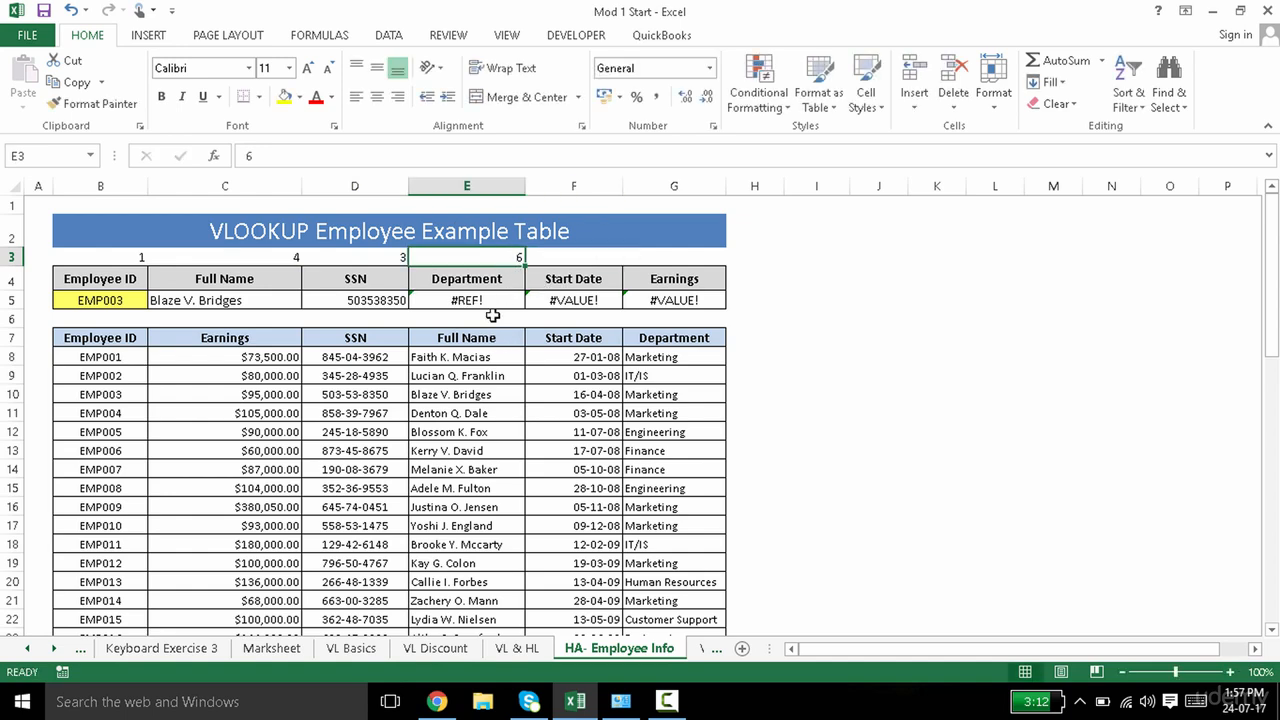
Examine the Department VLOOKUP formula in E5 and the extent of the table range it references
double_click(489, 300)
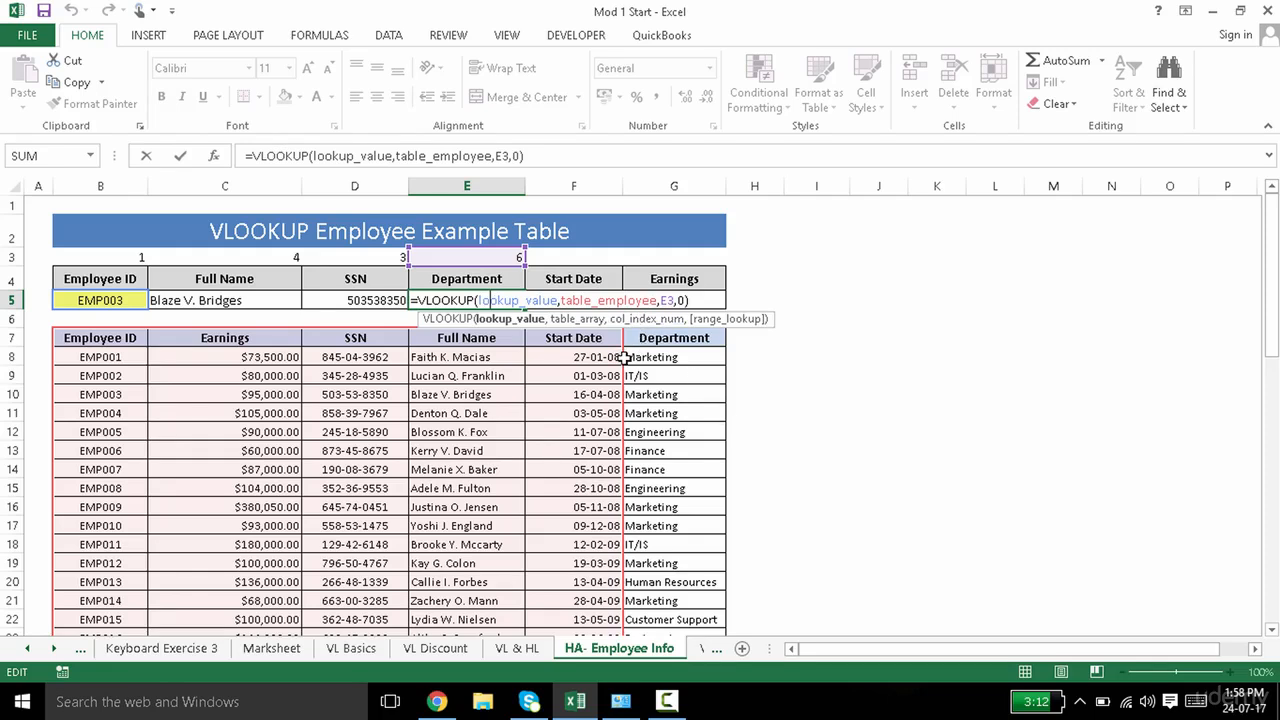
drag(1271, 300, 1265, 605)
drag(1268, 415, 1270, 278)
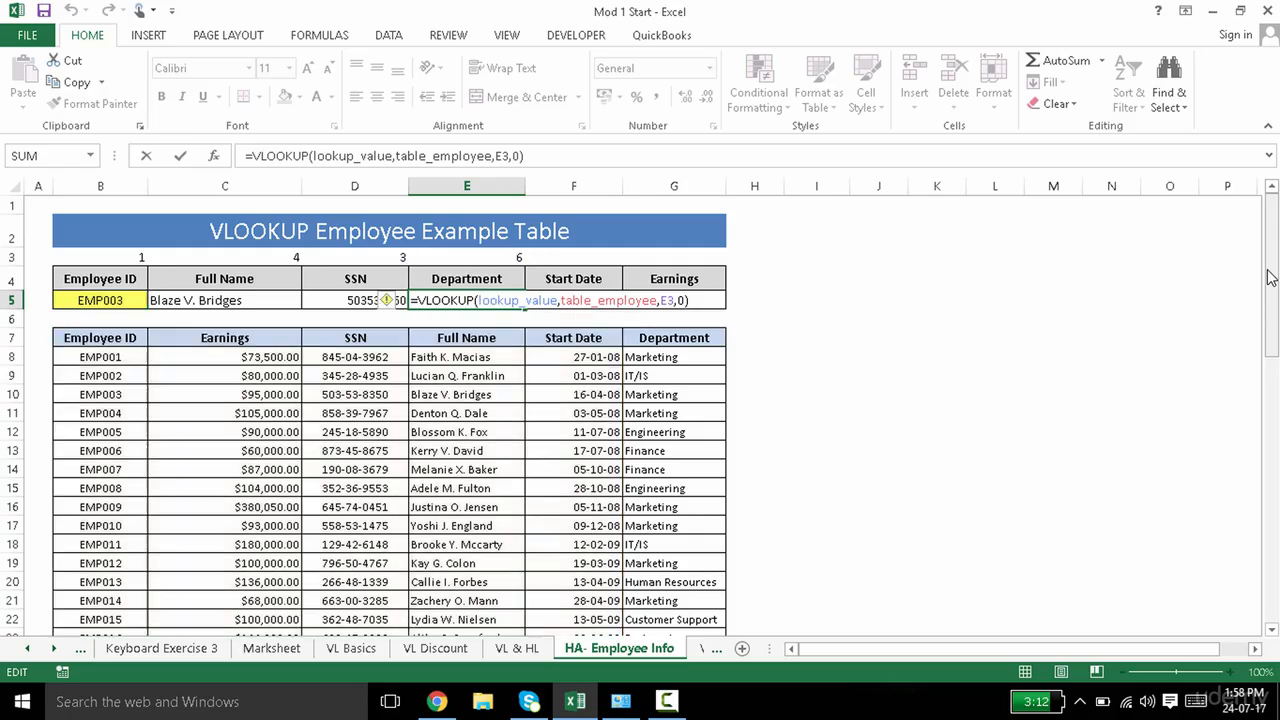
key(ctrl+Return)
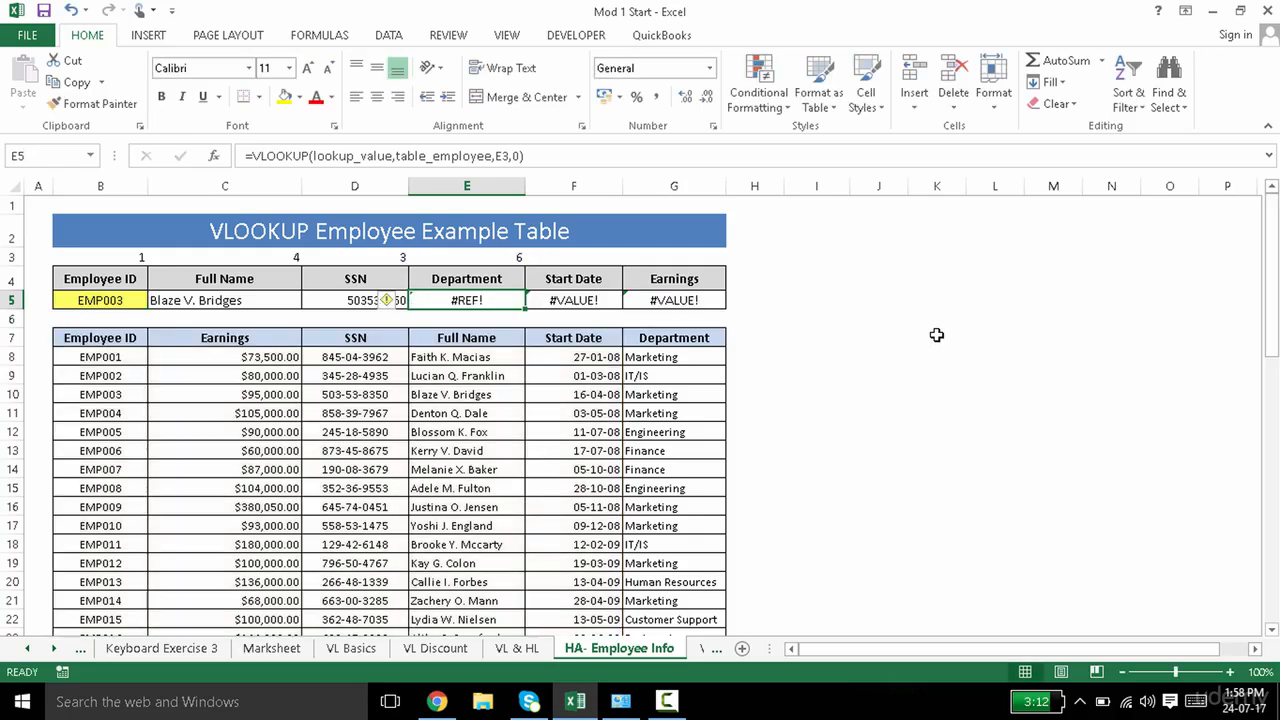
double_click(494, 302)
key(Escape)
Select the table_employee named range and compare its columns with the Department column of the data table
click(99, 161)
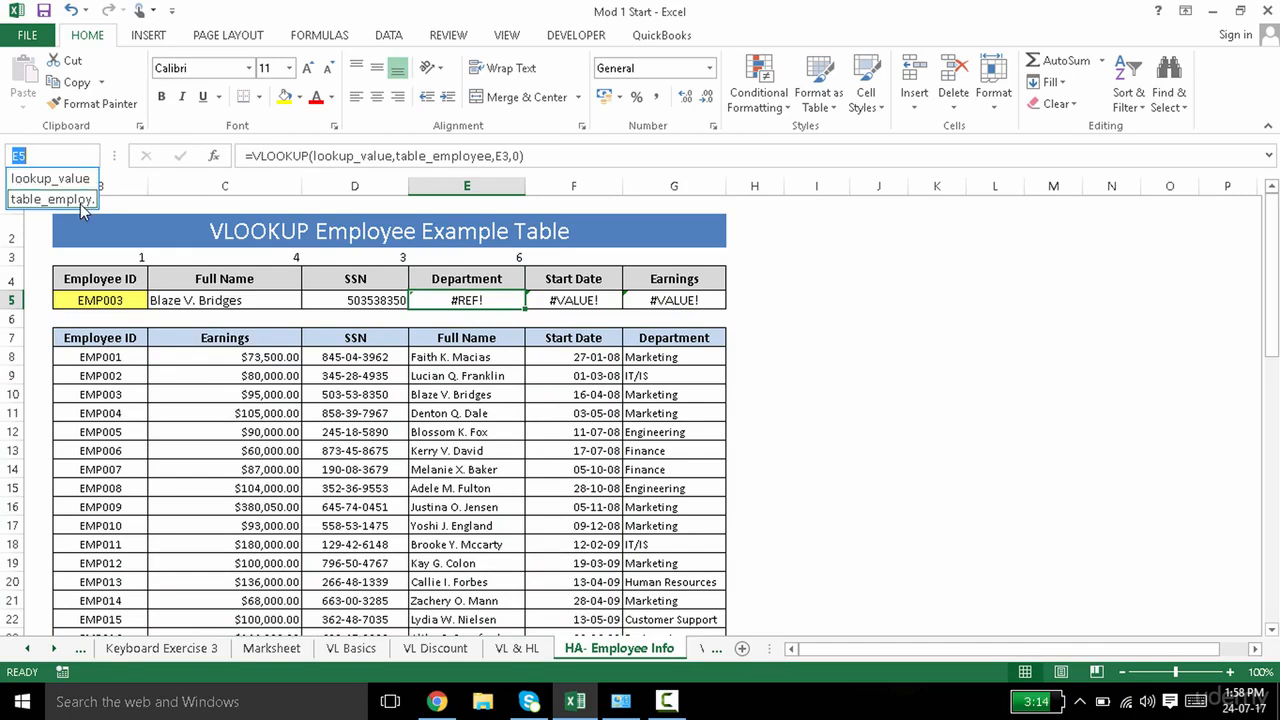
click(80, 200)
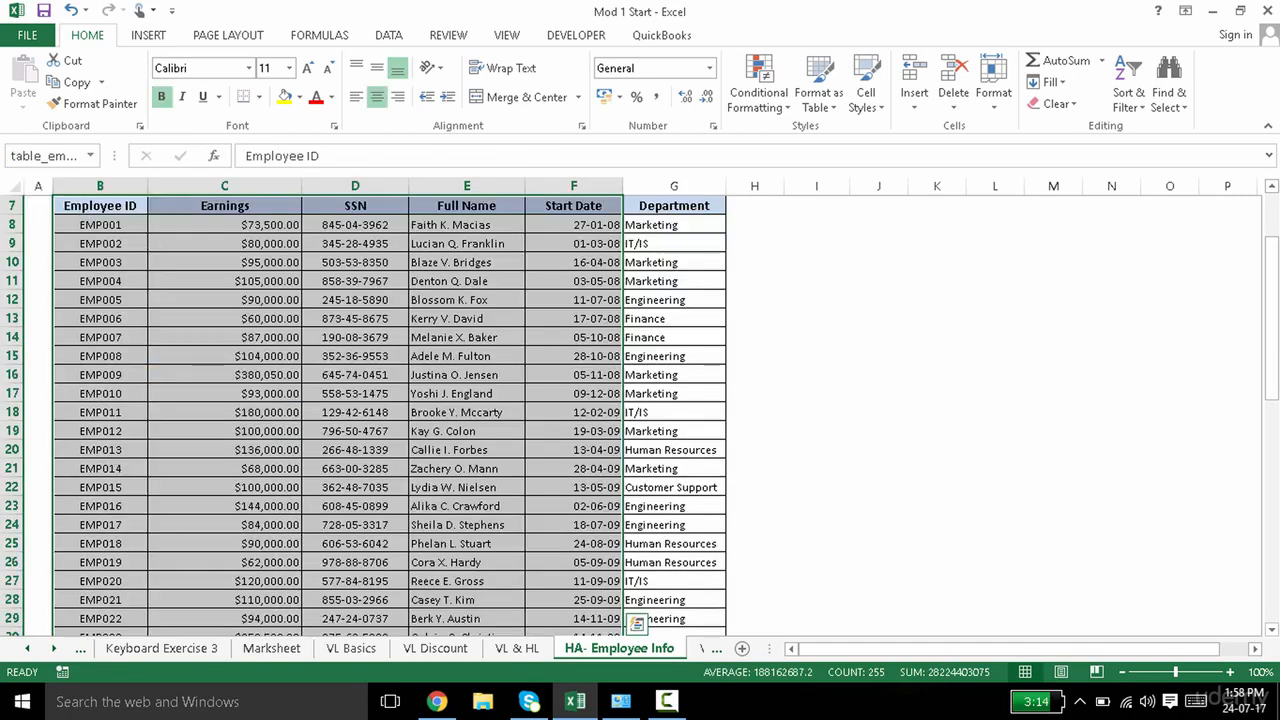
drag(1276, 378, 1273, 308)
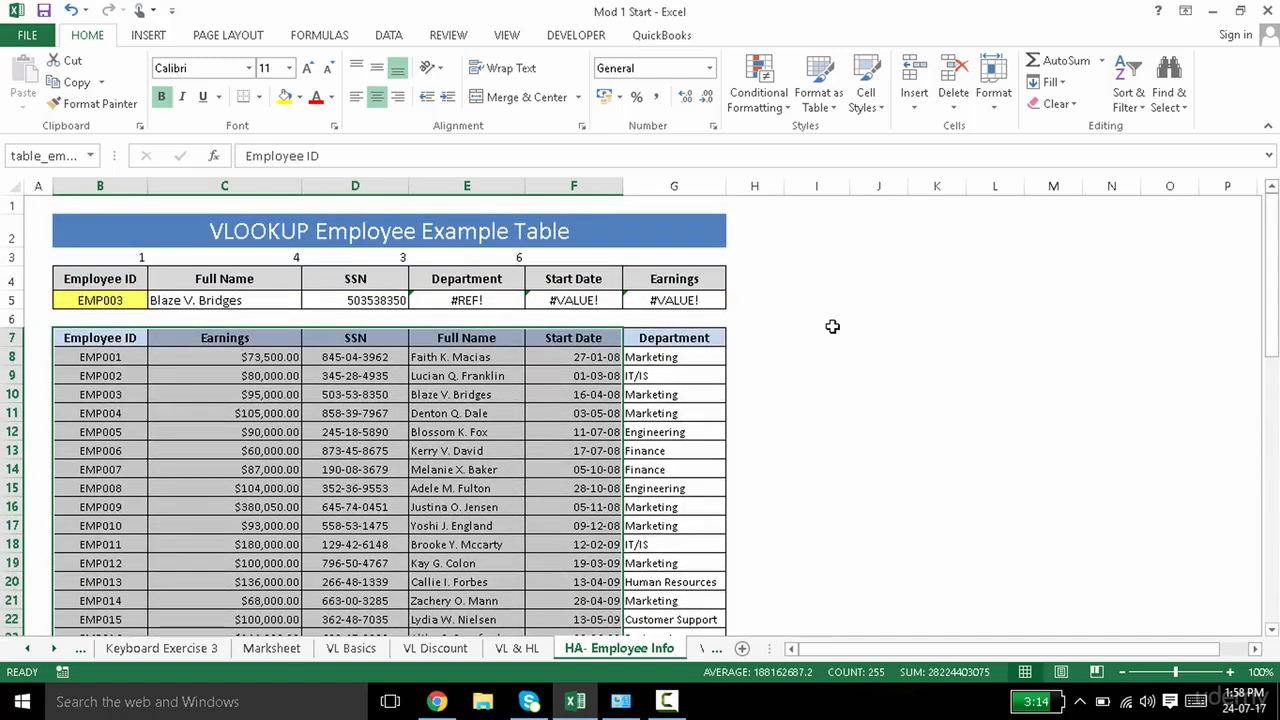
click(690, 352)
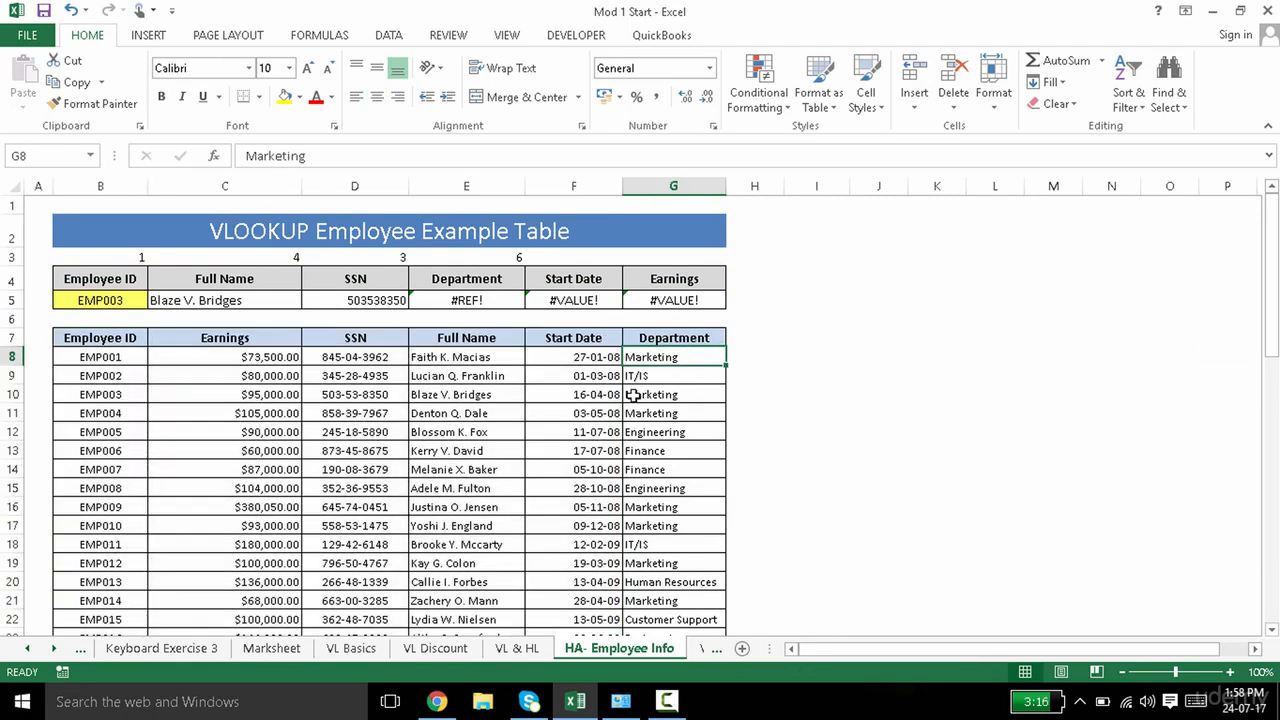
Inspect the table_employee argument inside the E5 formula against the data table's last column
click(443, 302)
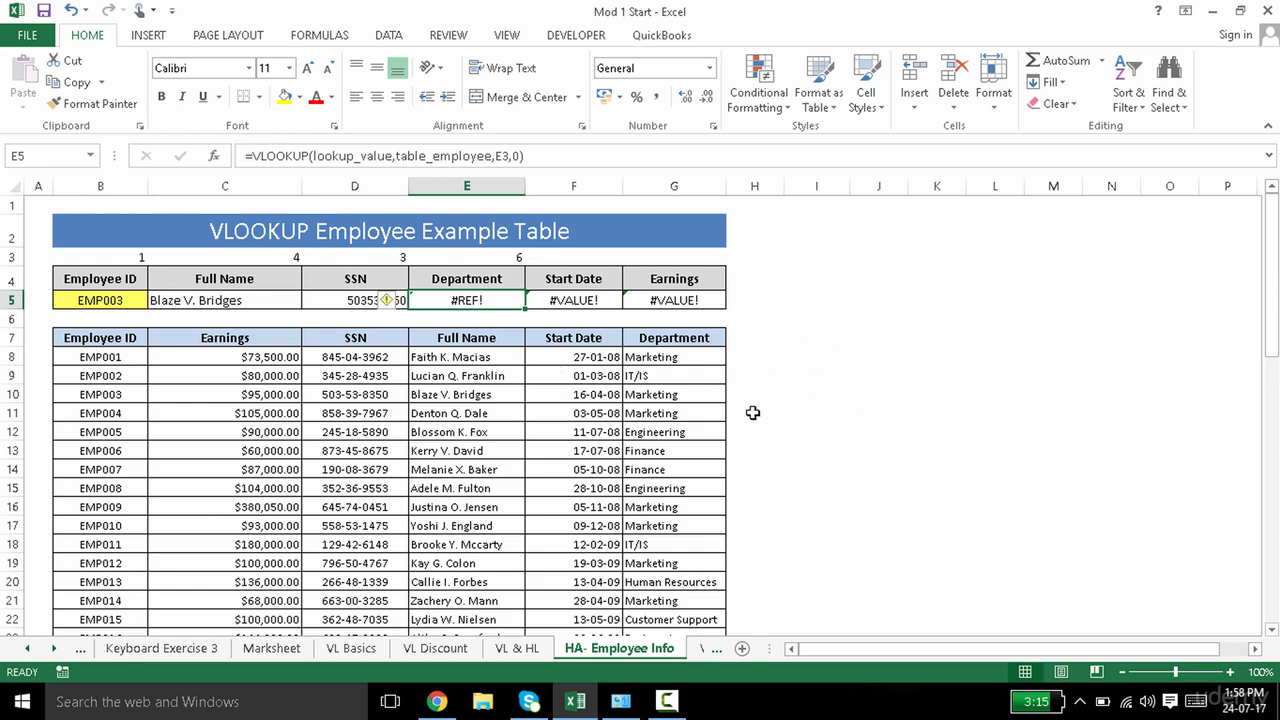
double_click(480, 300)
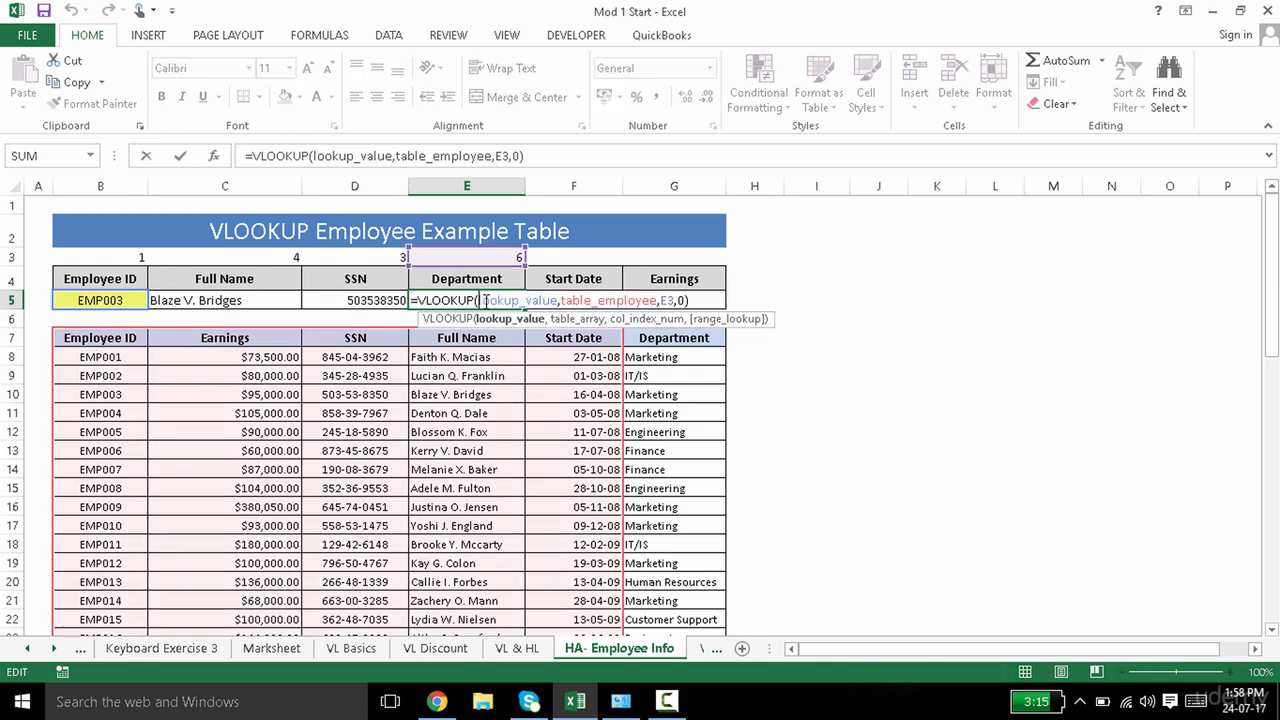
drag(566, 300, 652, 300)
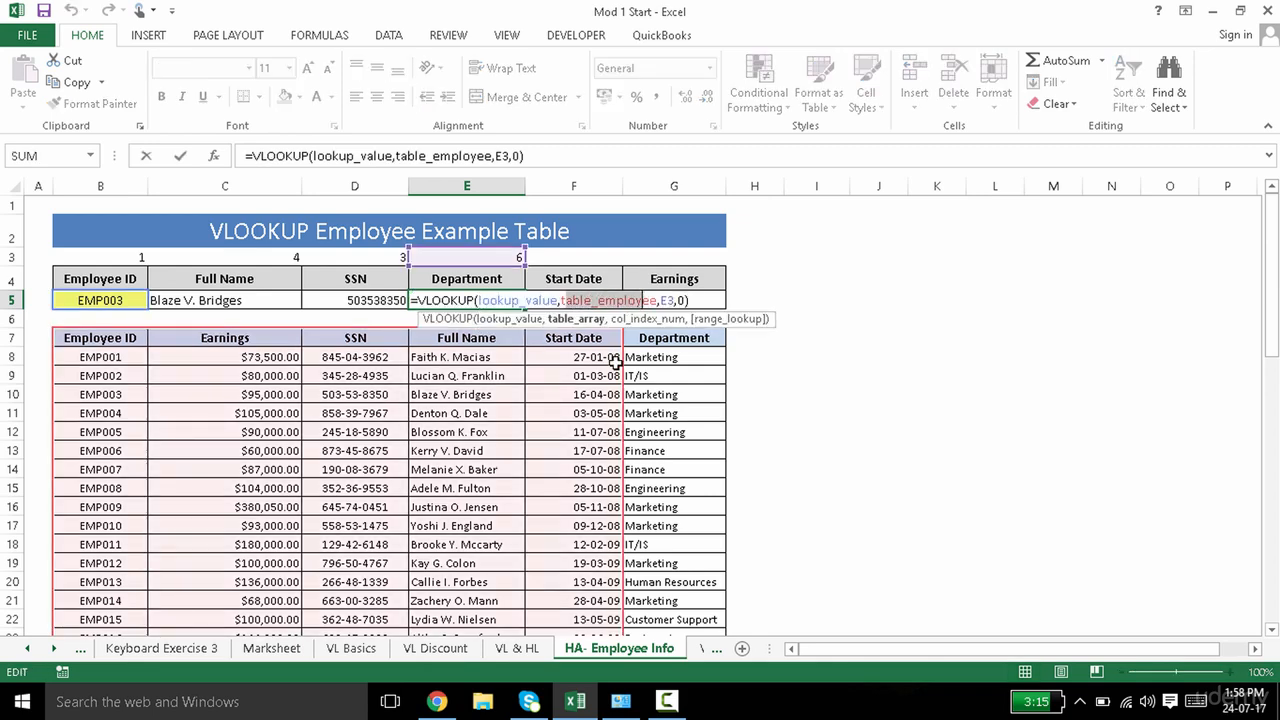
click(659, 307)
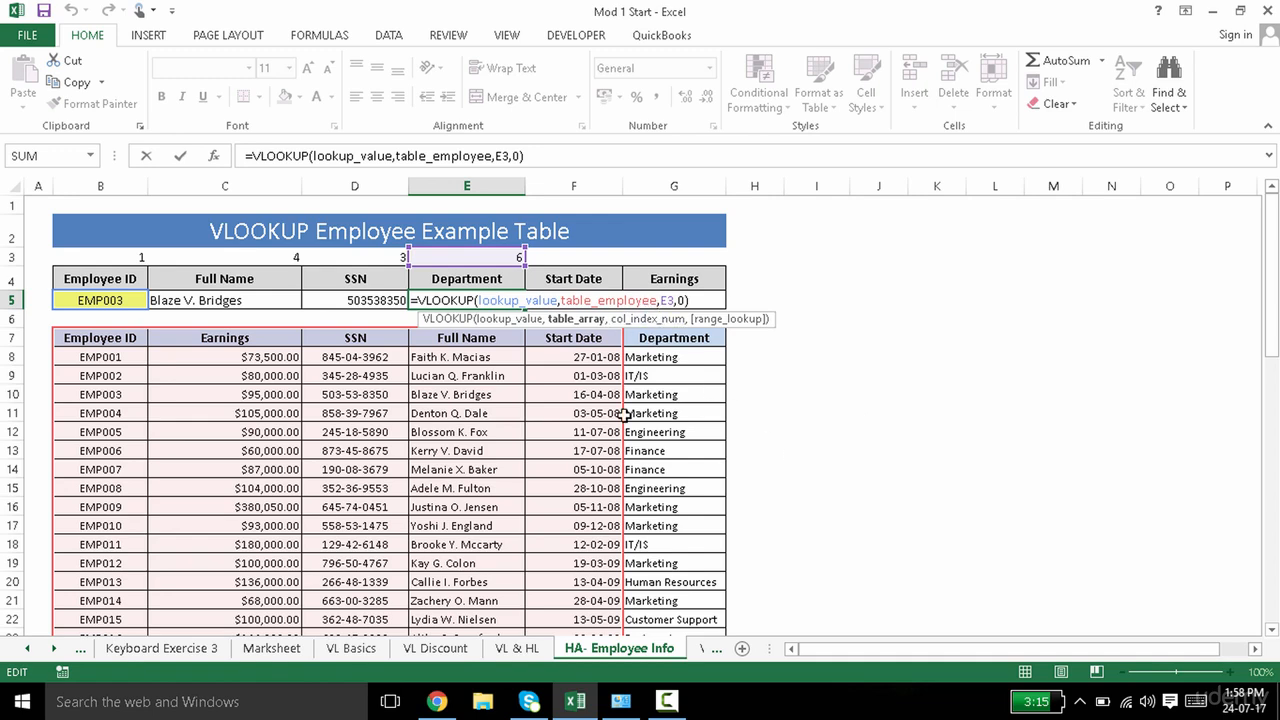
key(ctrl+Return)
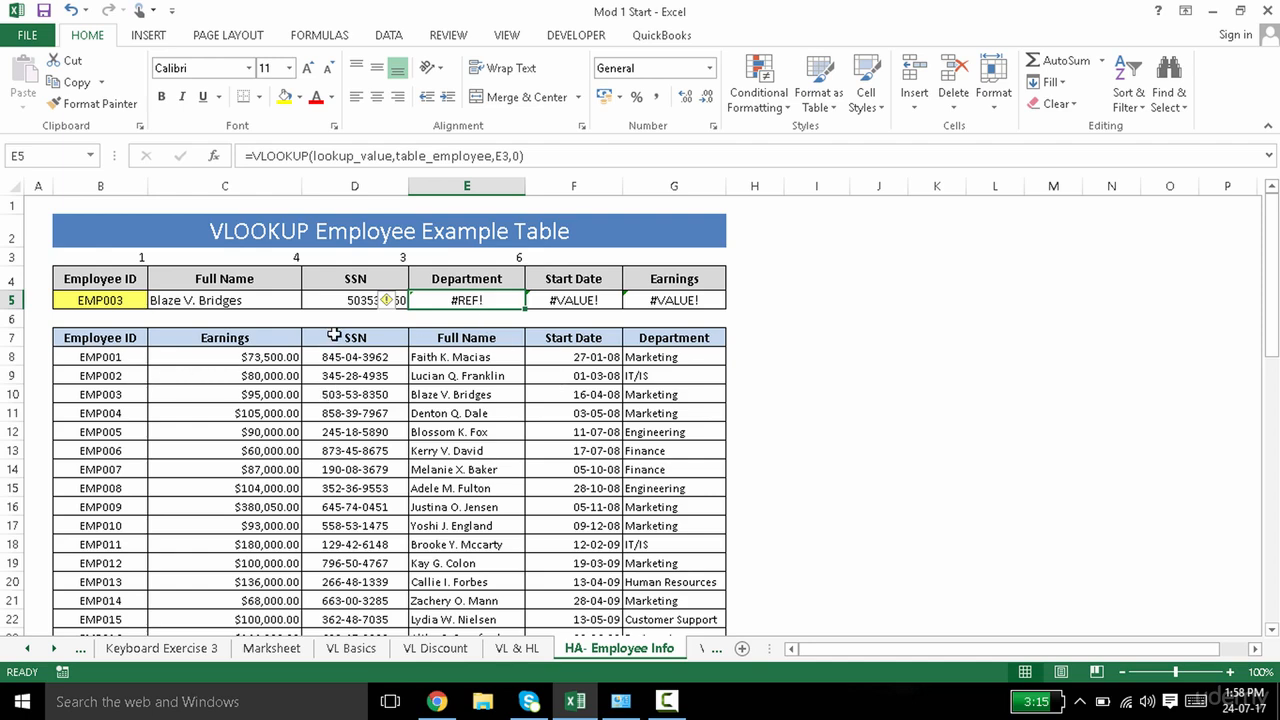
Redefine the table_employee named range to refer to $B$7:$G$57 on the HA- Employee Info sheet
click(388, 35)
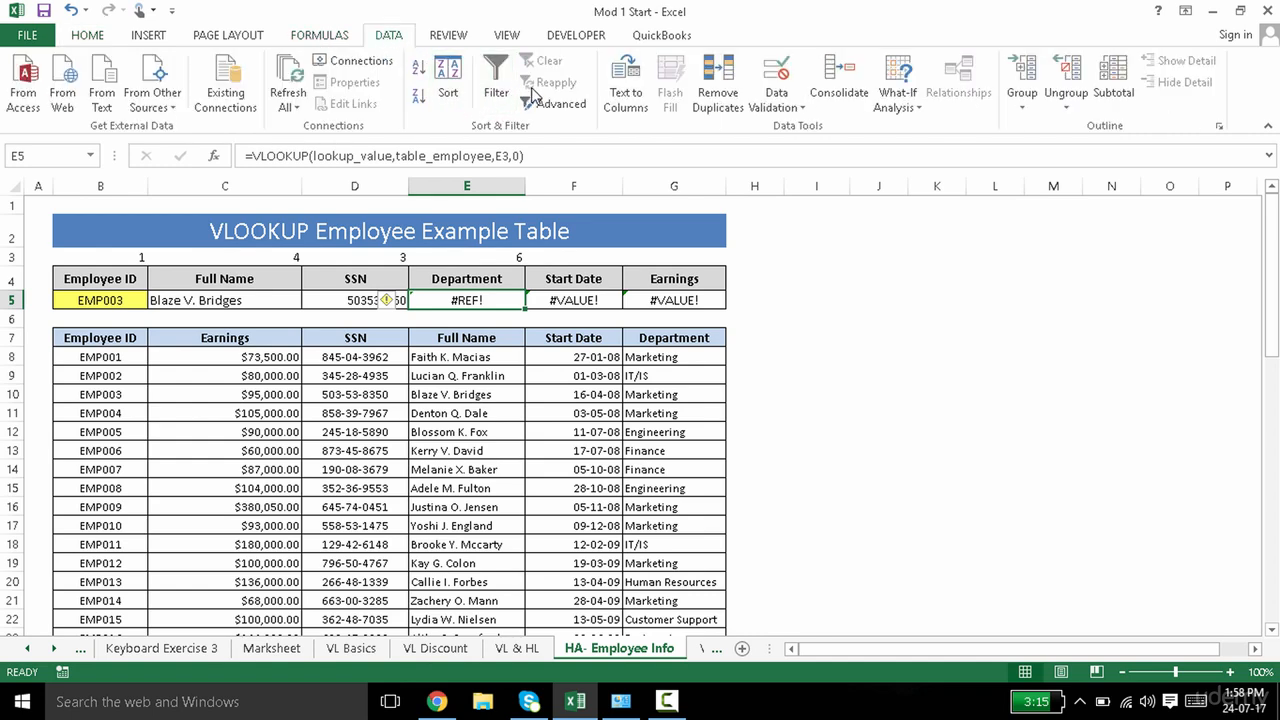
click(315, 35)
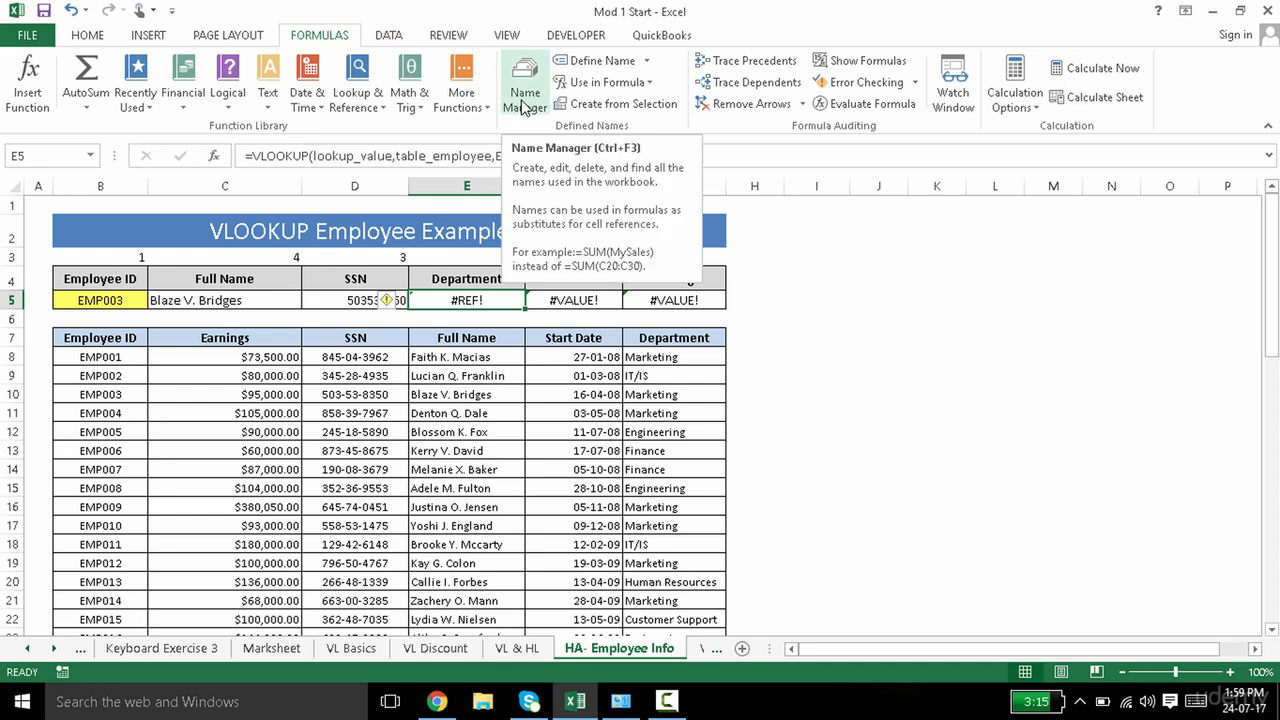
click(524, 100)
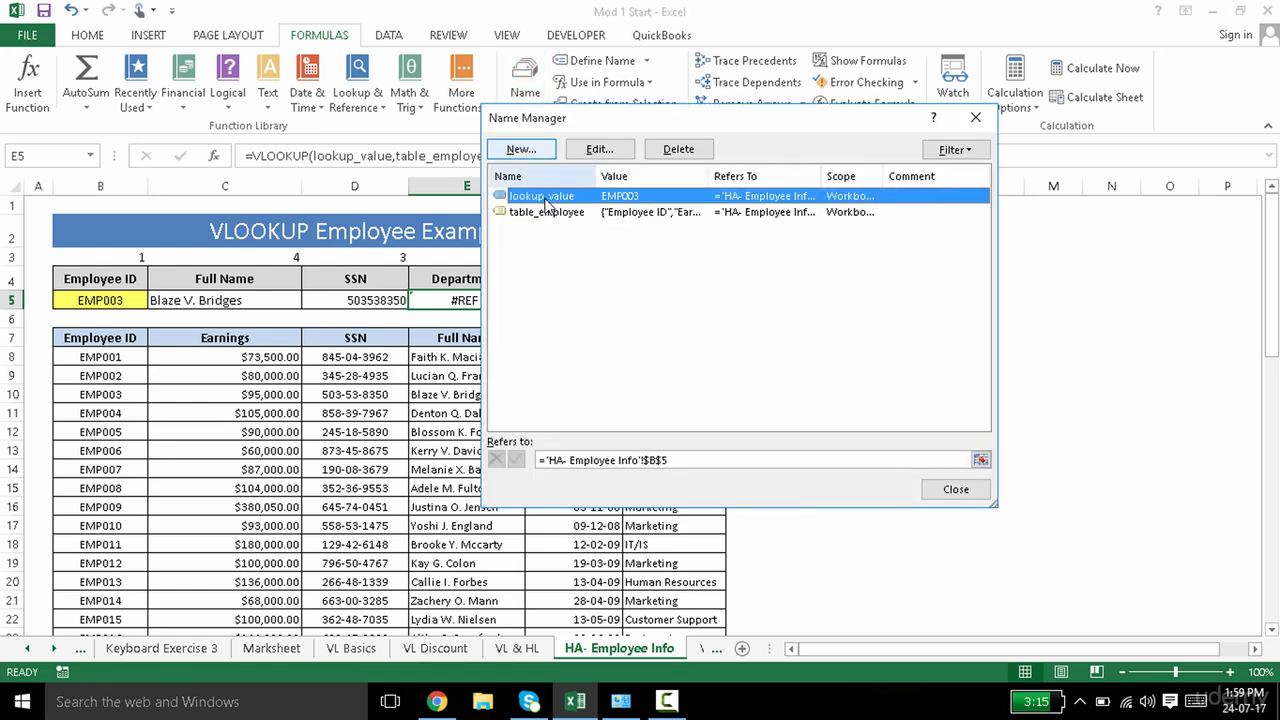
click(533, 213)
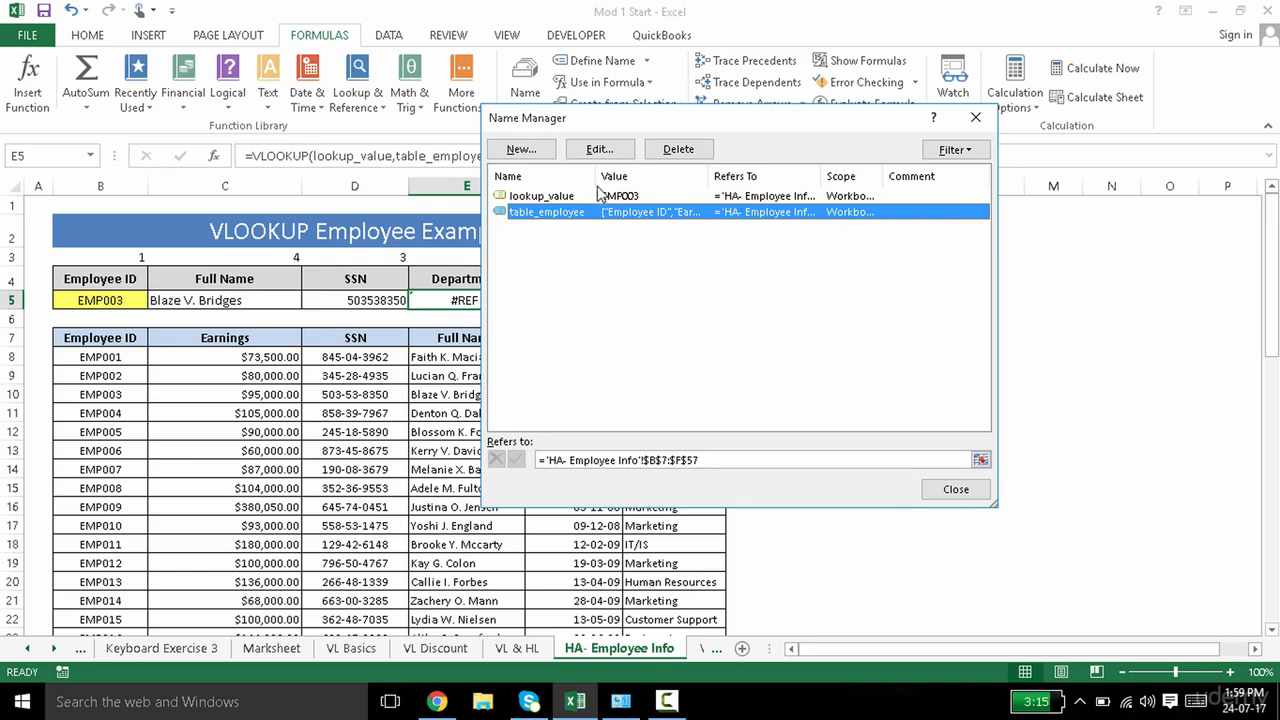
click(598, 149)
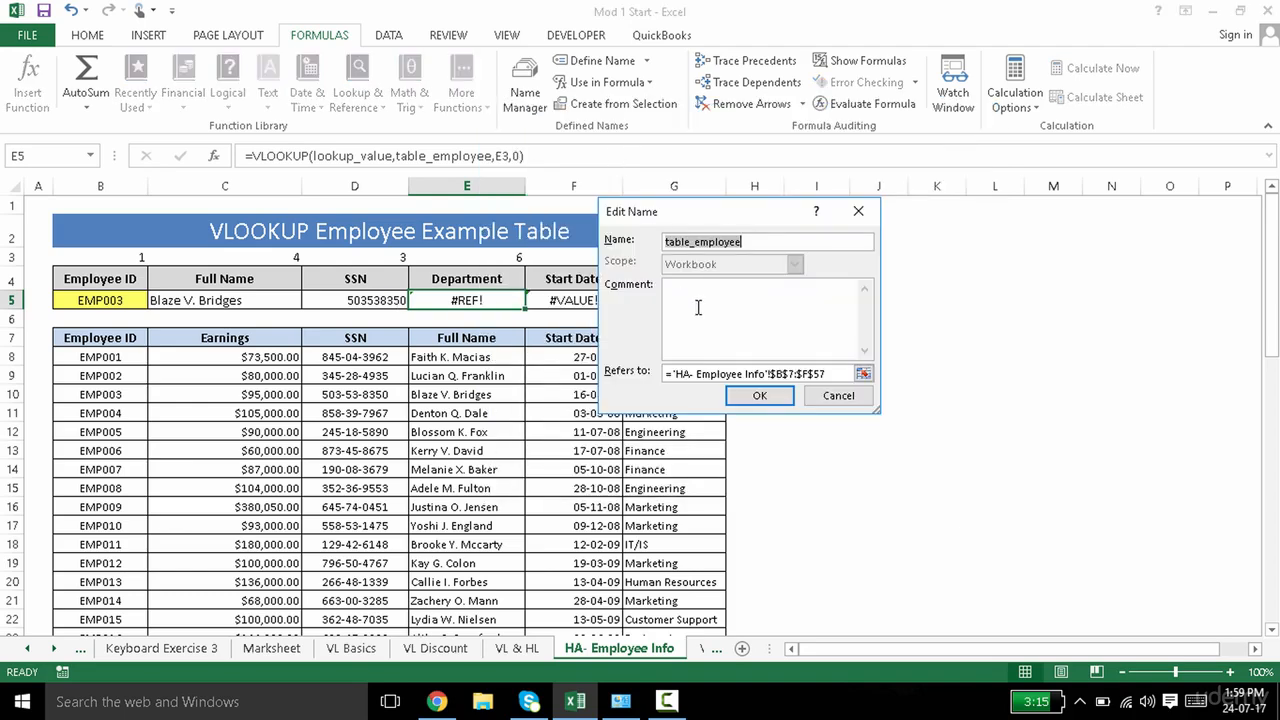
drag(836, 374, 666, 374)
key(BackSpace)
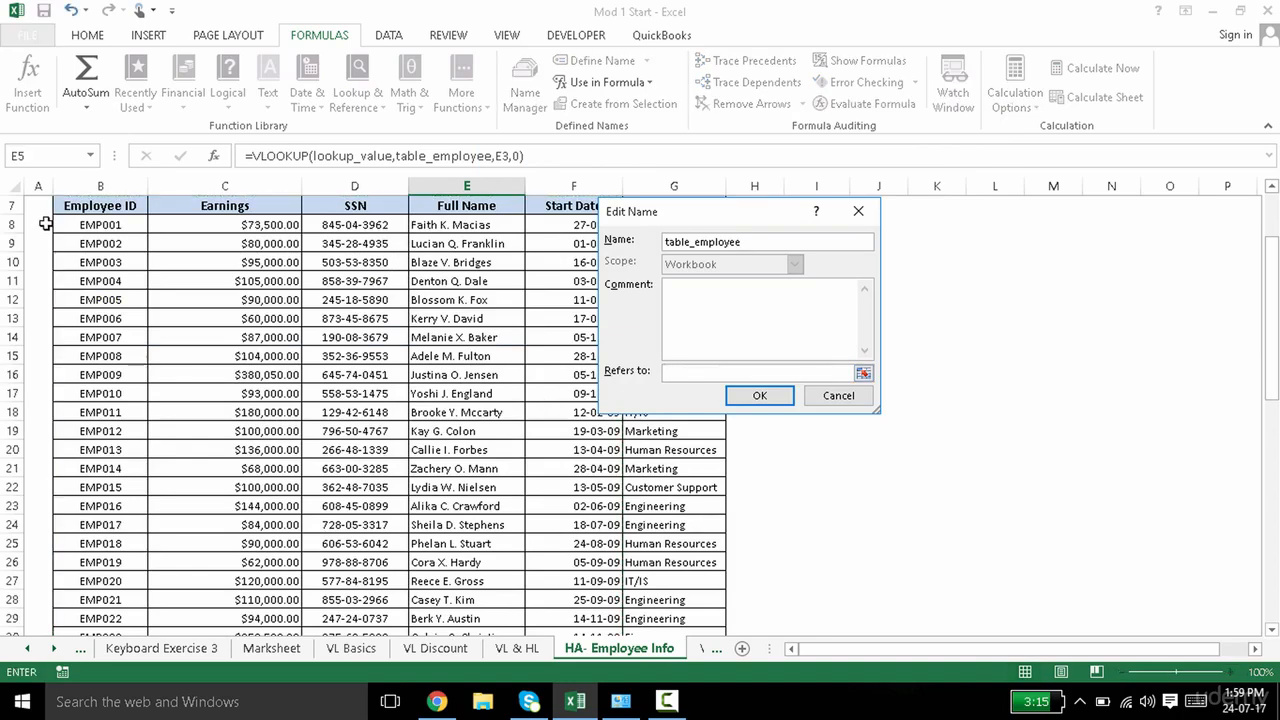
click(91, 206)
key(ctrl+shift+Right)
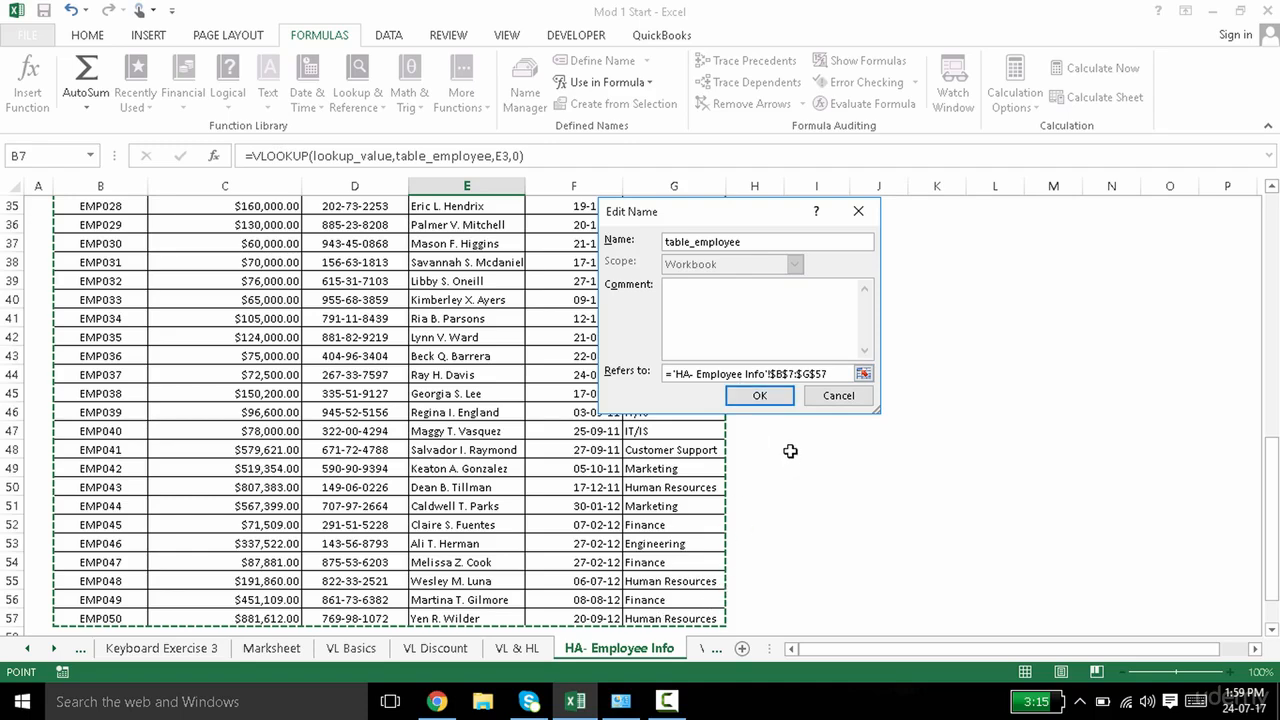
click(760, 396)
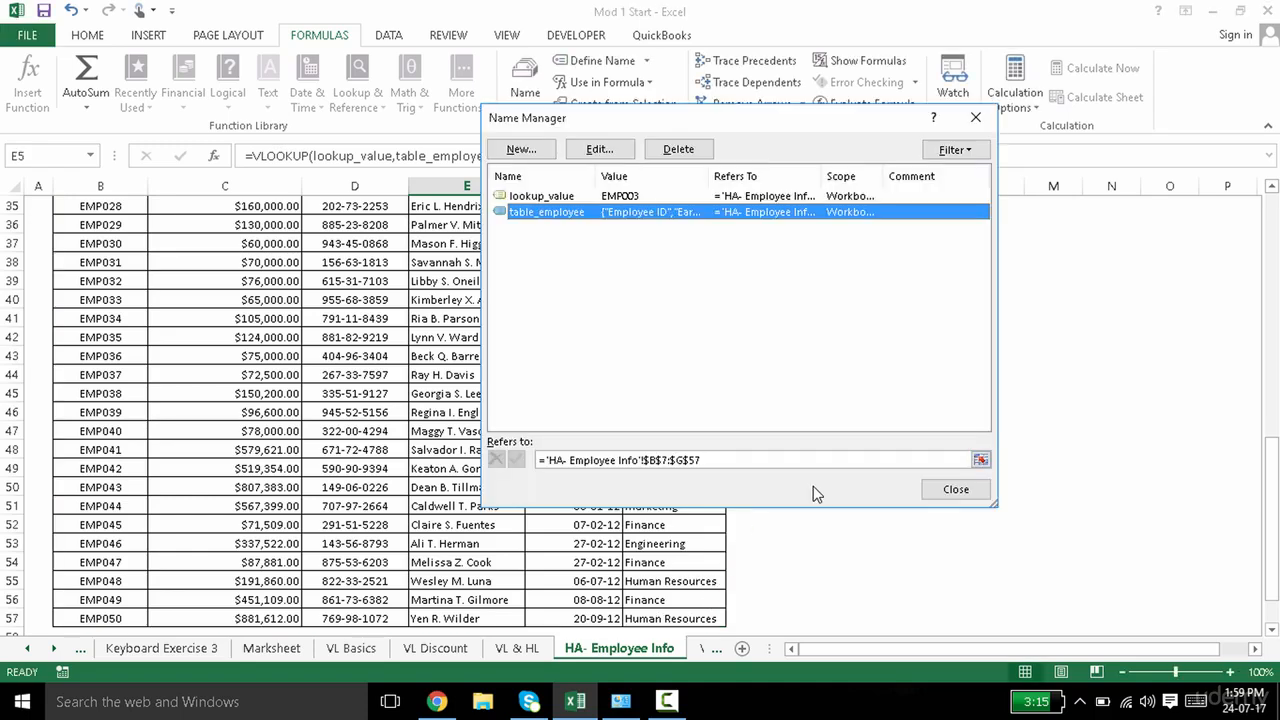
click(958, 490)
Check which table range the Department formula in E5 references with the redefined name
drag(1272, 519, 1272, 273)
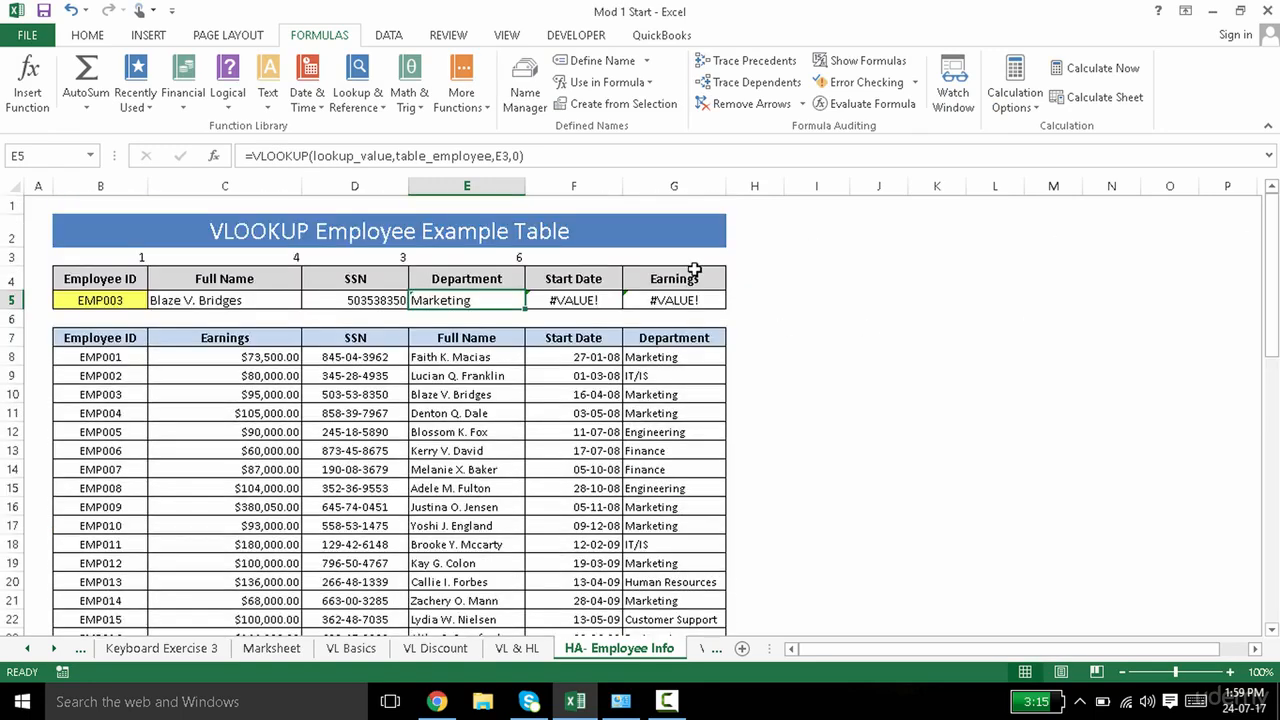
double_click(445, 300)
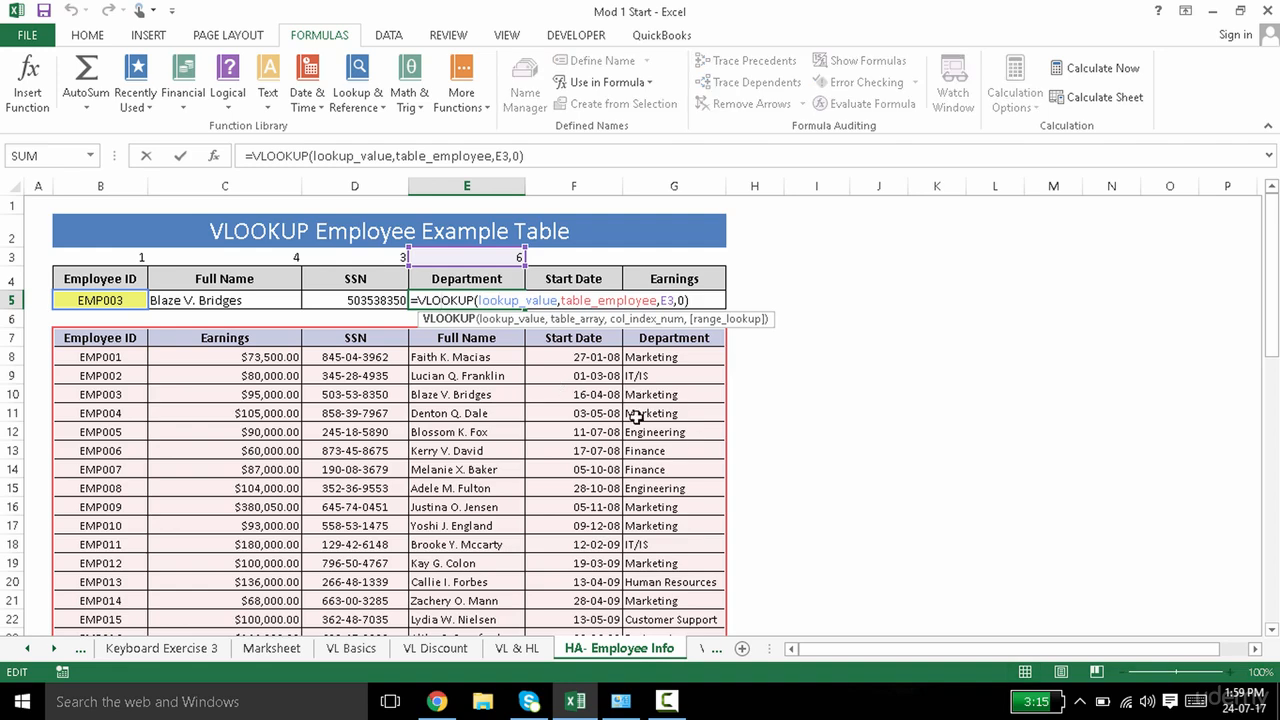
key(Tab)
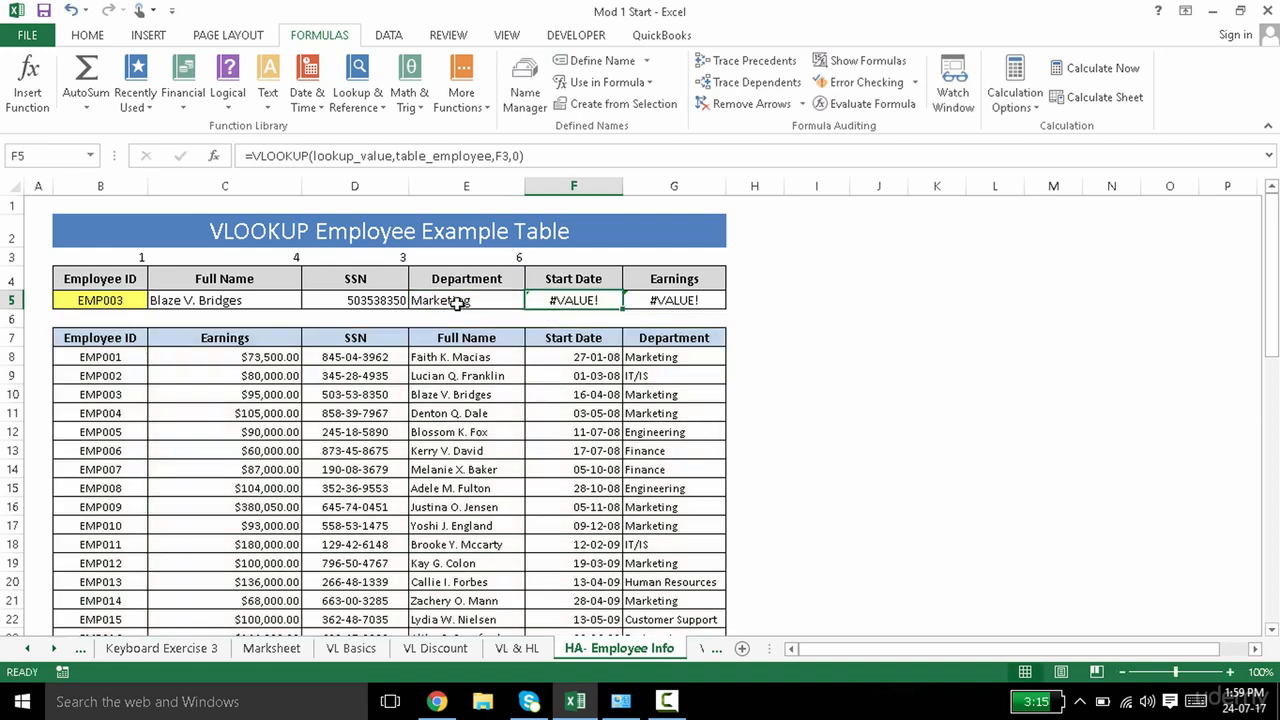
Fill the Department VLOOKUP formula from E5 across to G5
click(488, 305)
drag(521, 311, 737, 300)
click(288, 302)
click(460, 300)
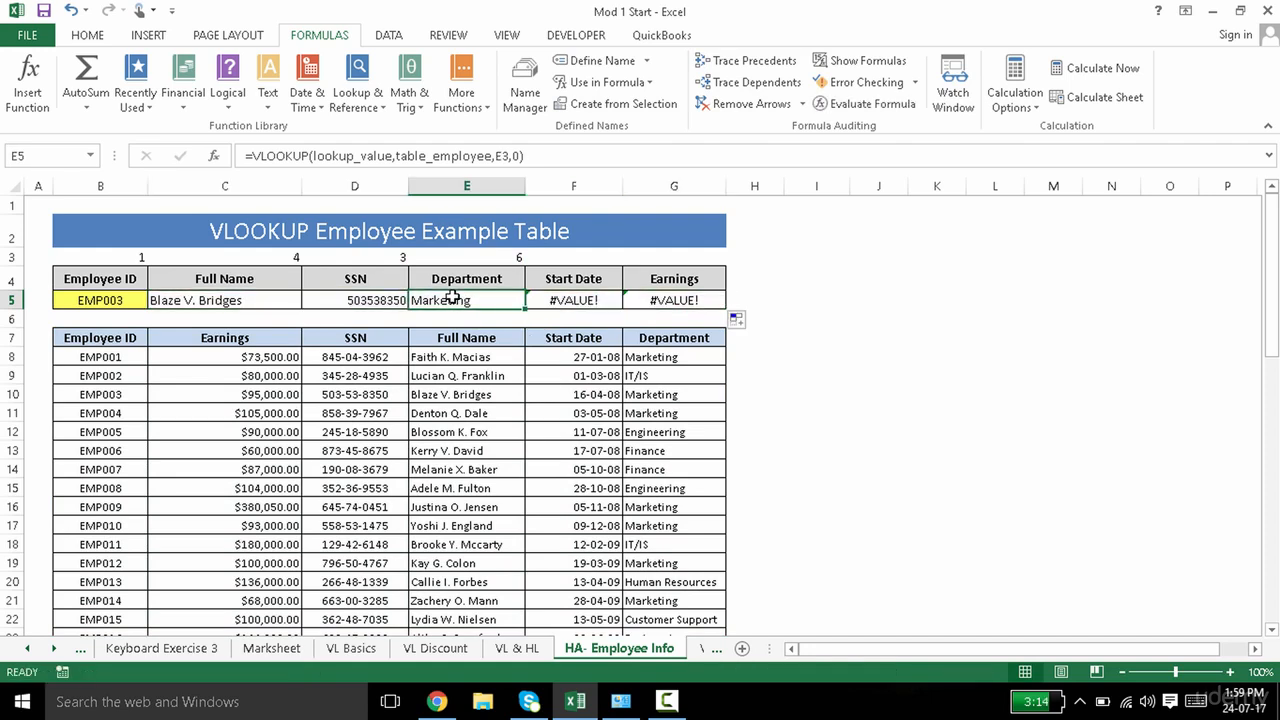
Enter 5 in F3 as the Start Date column index and 2 in G3 as the Earnings column index
click(573, 260)
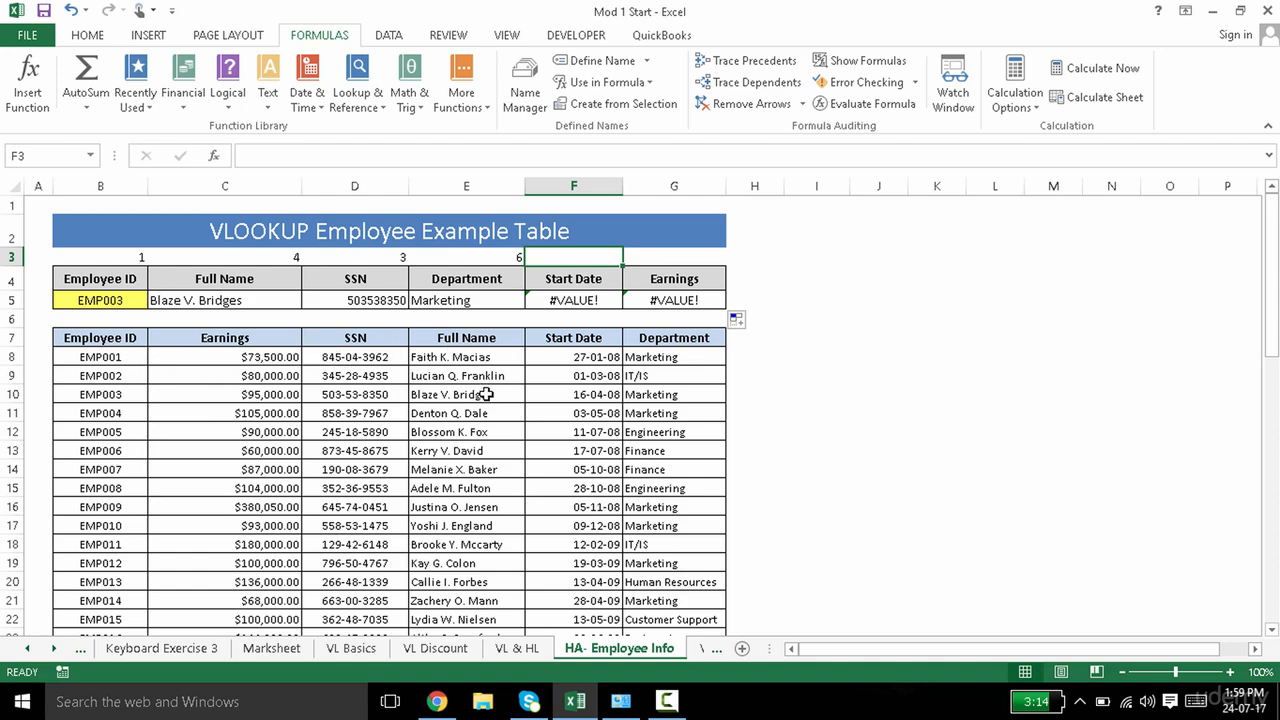
text(5)
key(Tab)
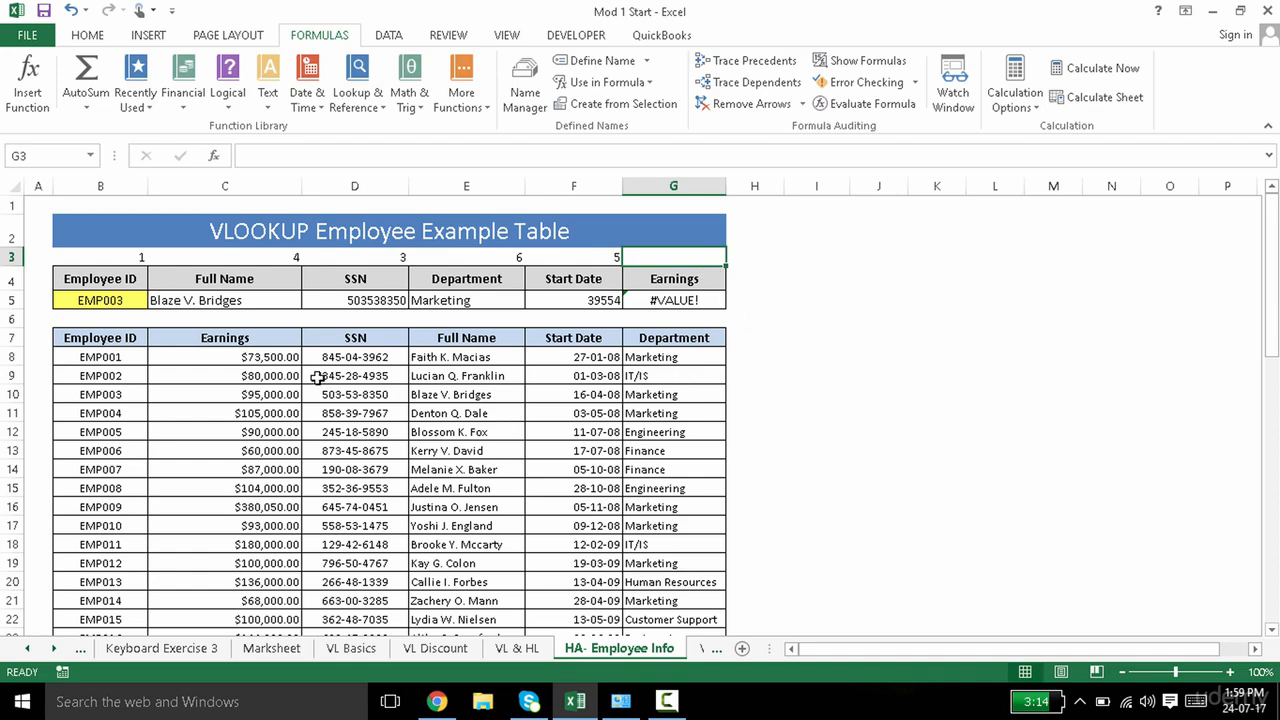
text(2)
click(573, 341)
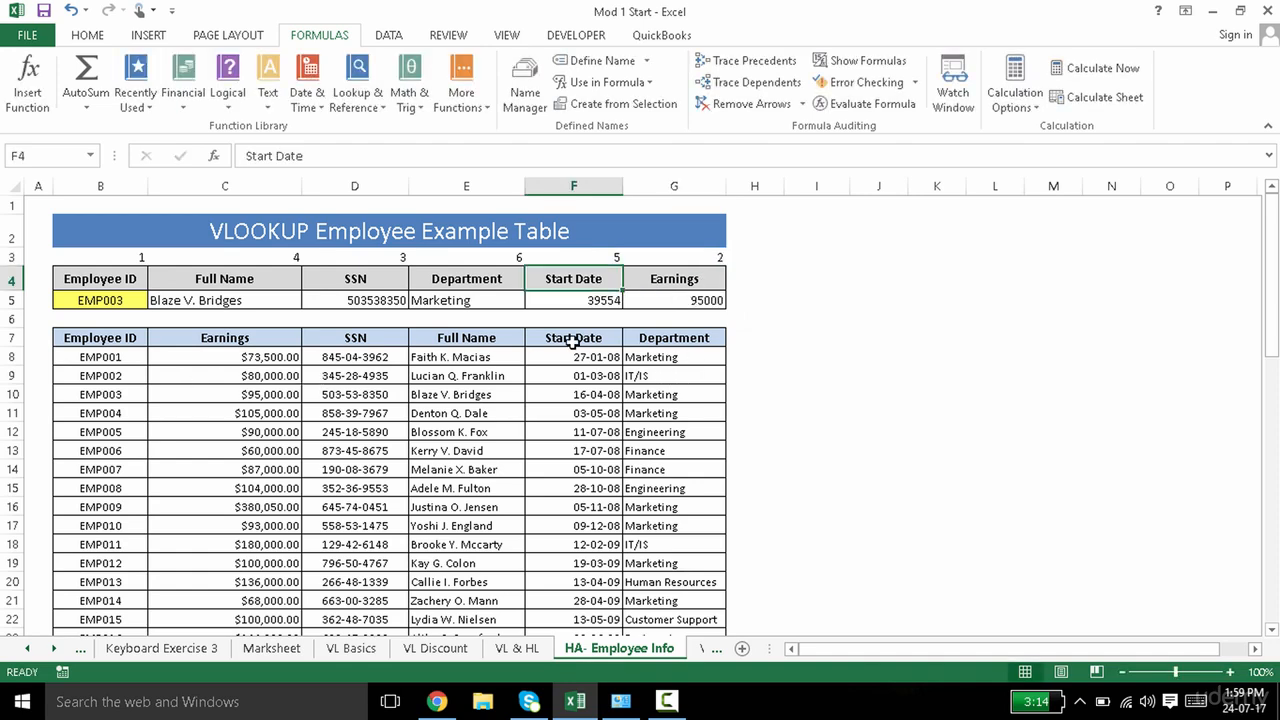
Review the column index numbers in B3:G3 against the lookup headers in B4:G4
click(558, 468)
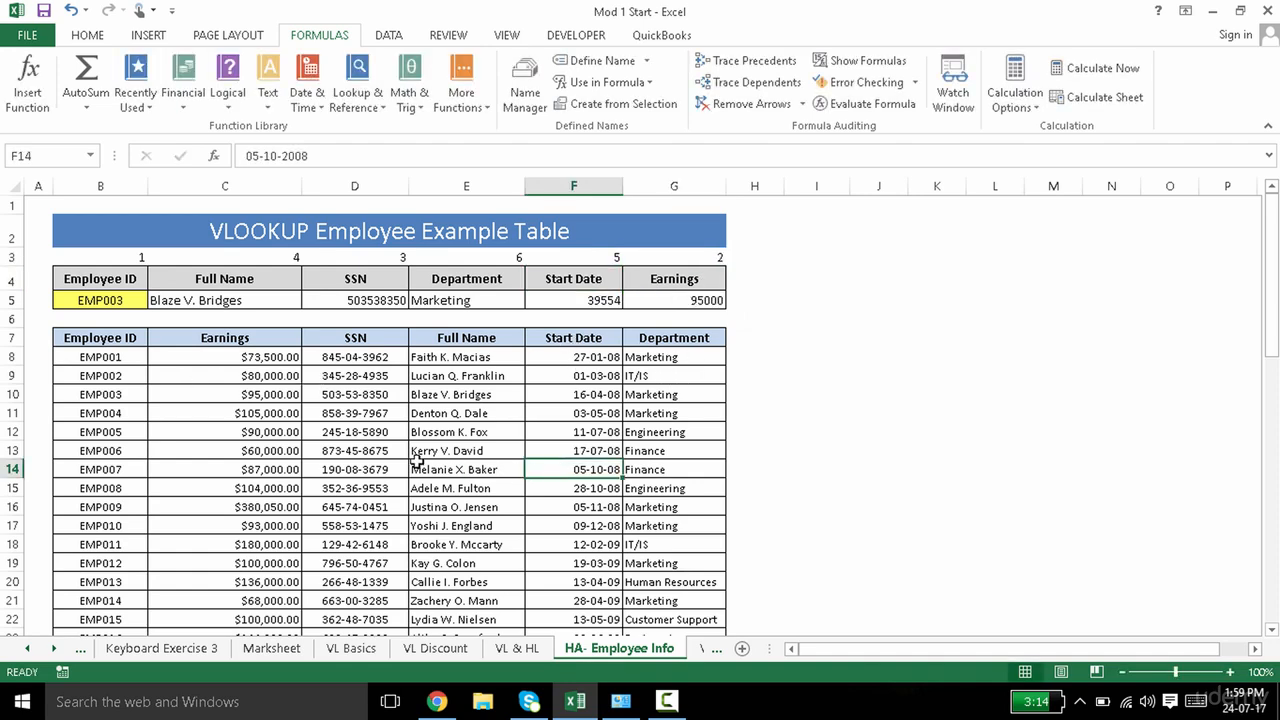
click(128, 258)
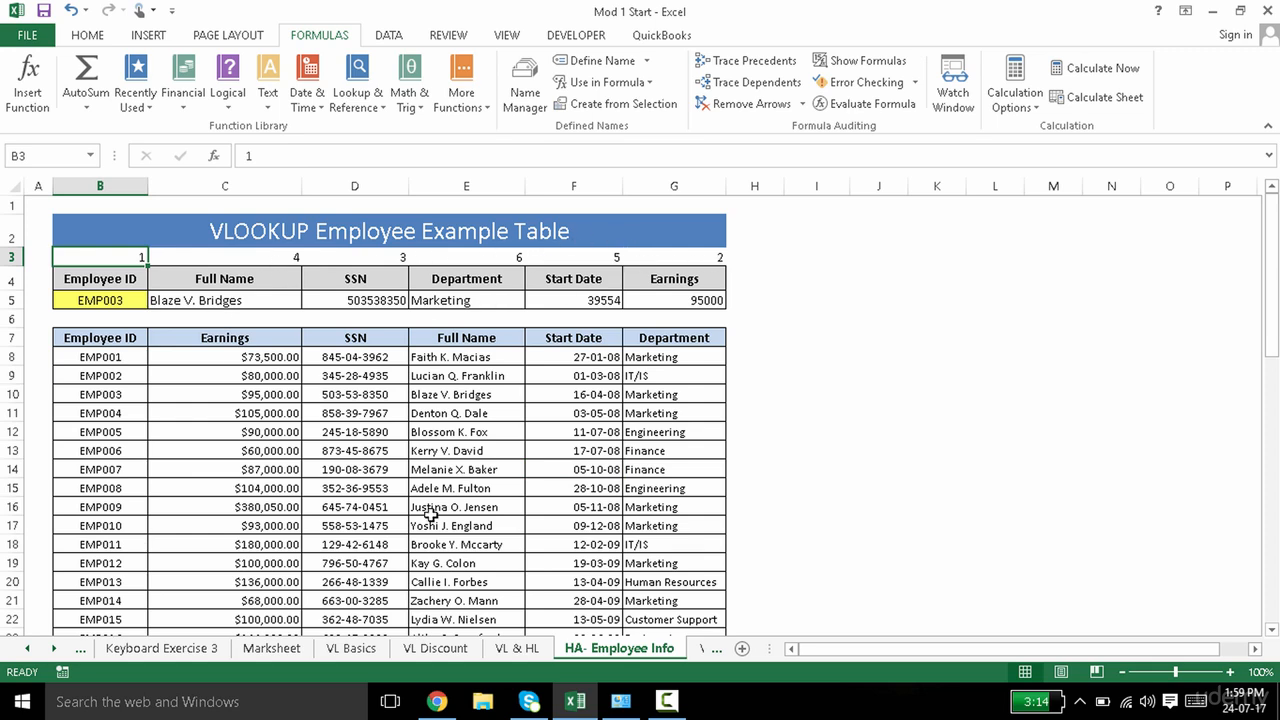
click(570, 545)
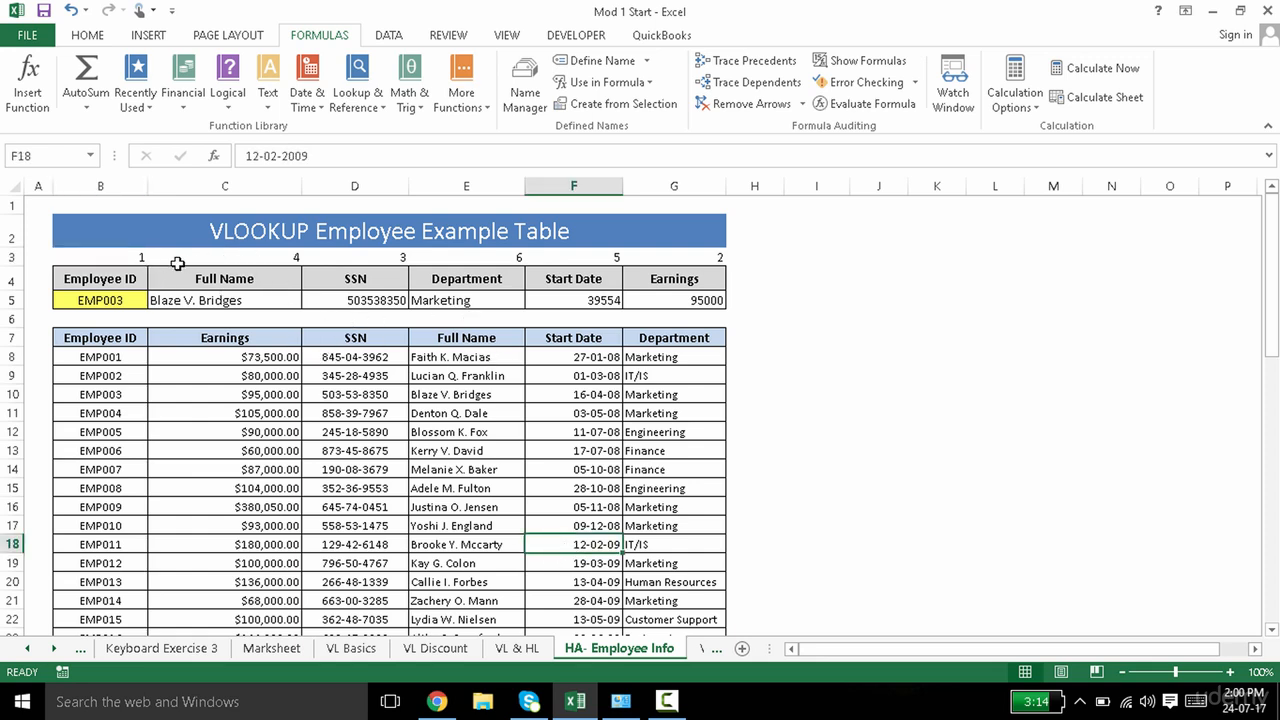
drag(130, 278, 669, 278)
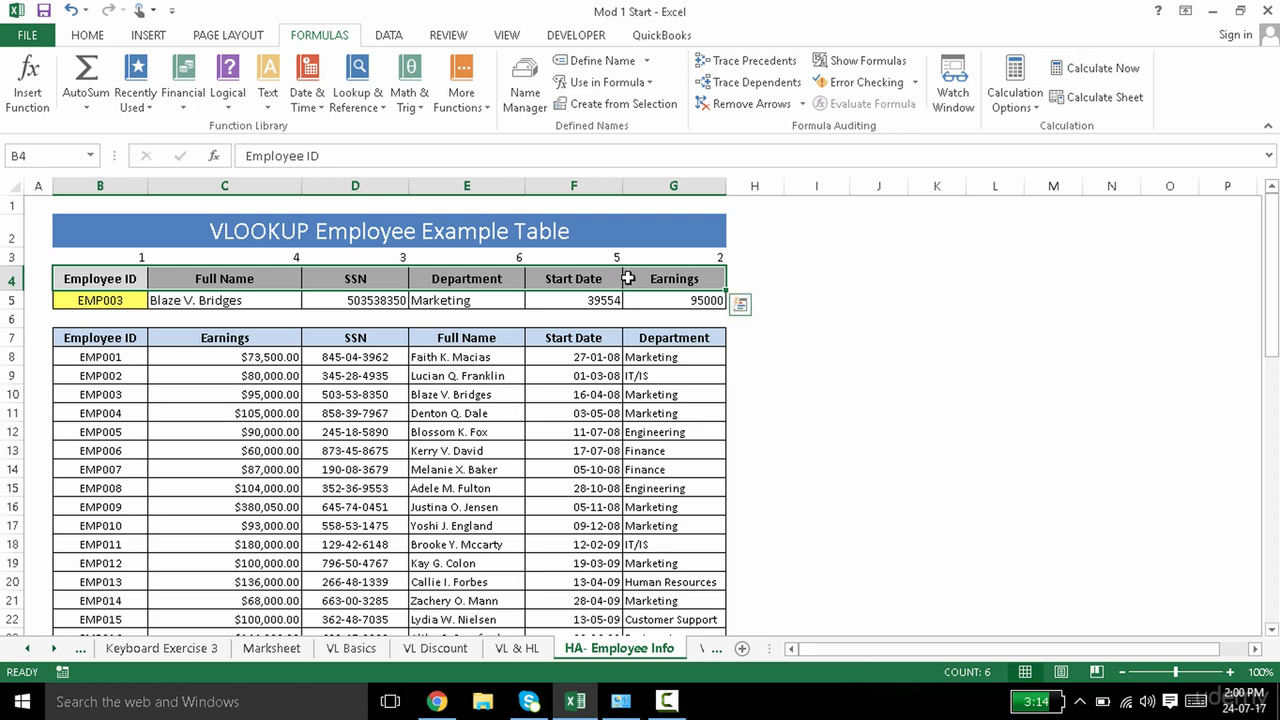
click(684, 254)
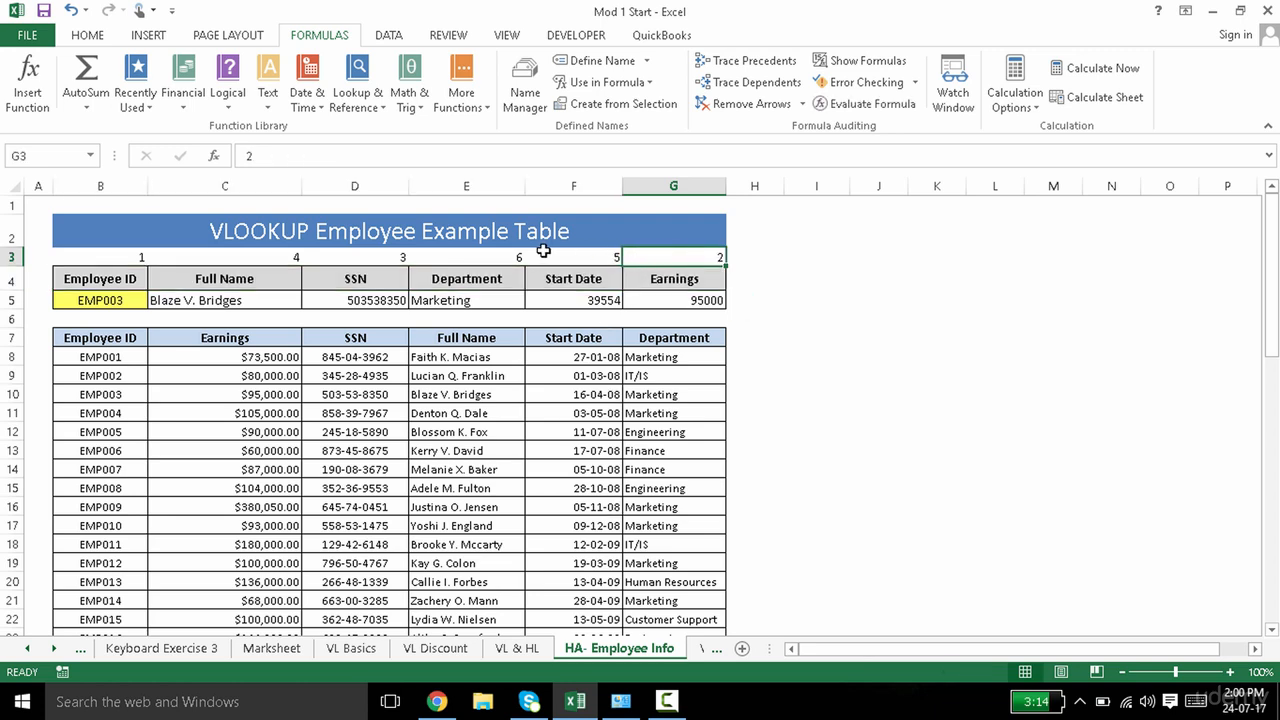
Enter the label Full Name in J8 and fit column J's width to the text
click(553, 428)
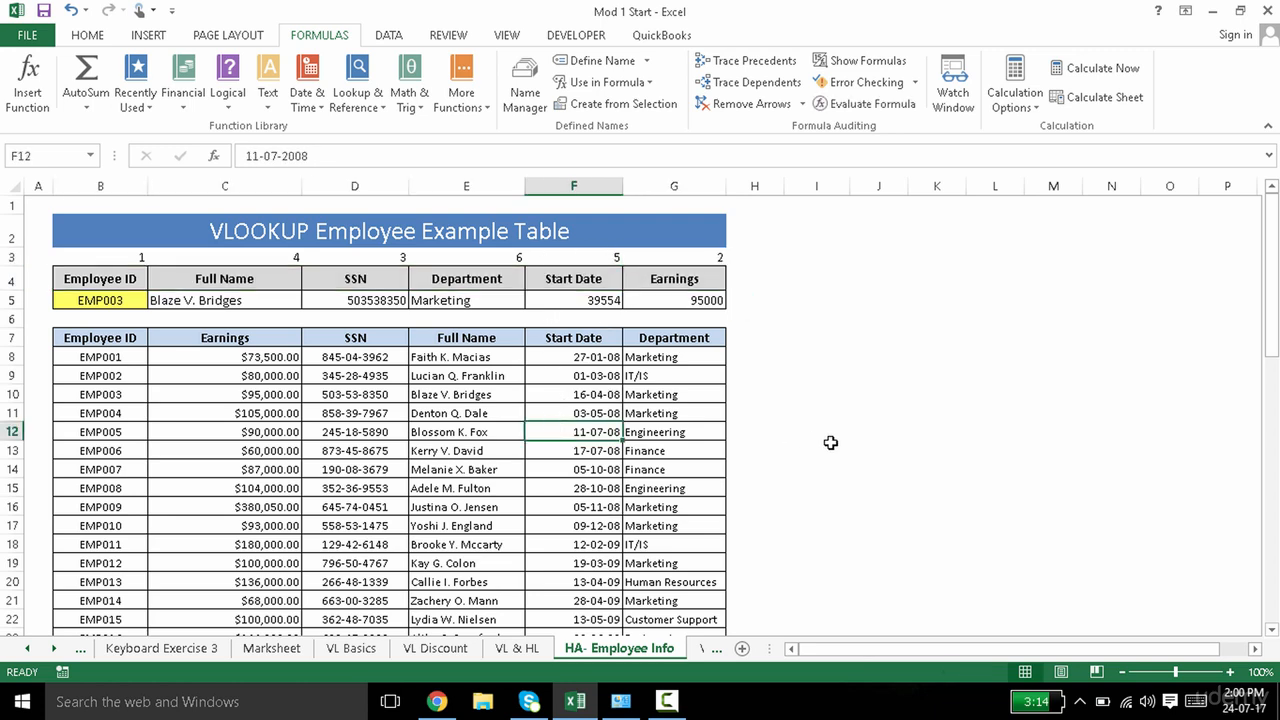
click(903, 392)
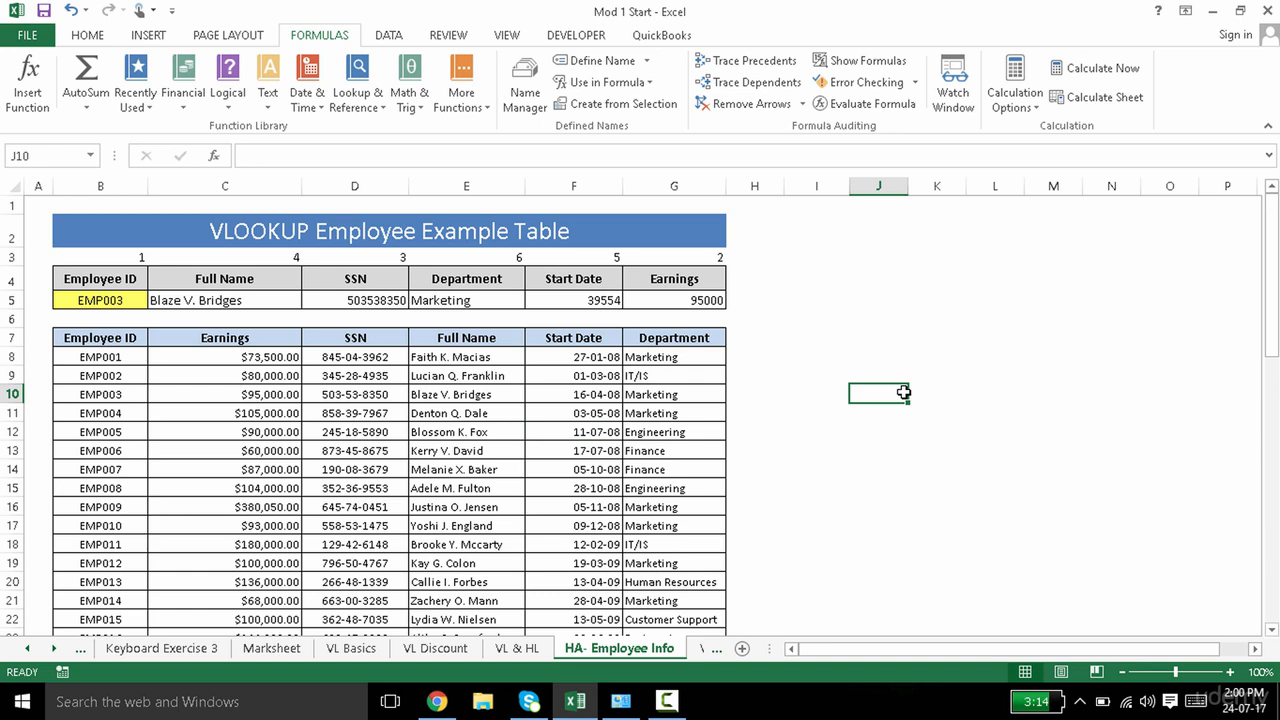
click(870, 360)
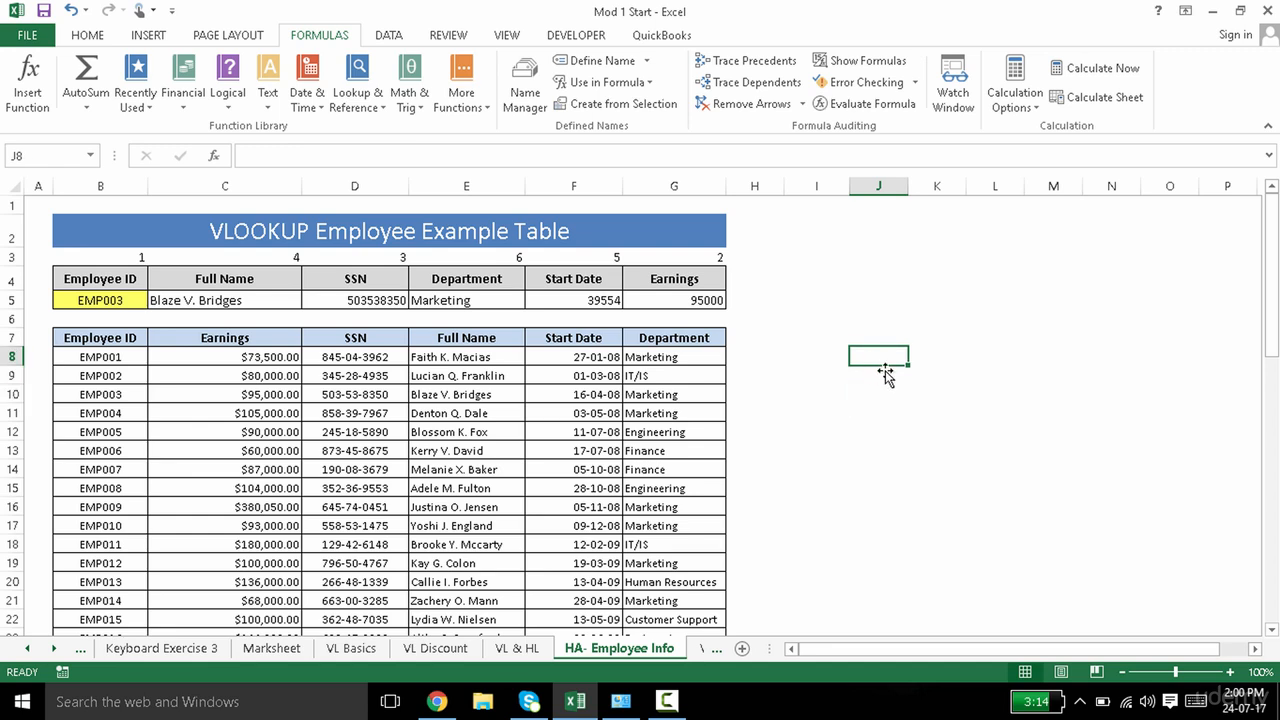
text(S)
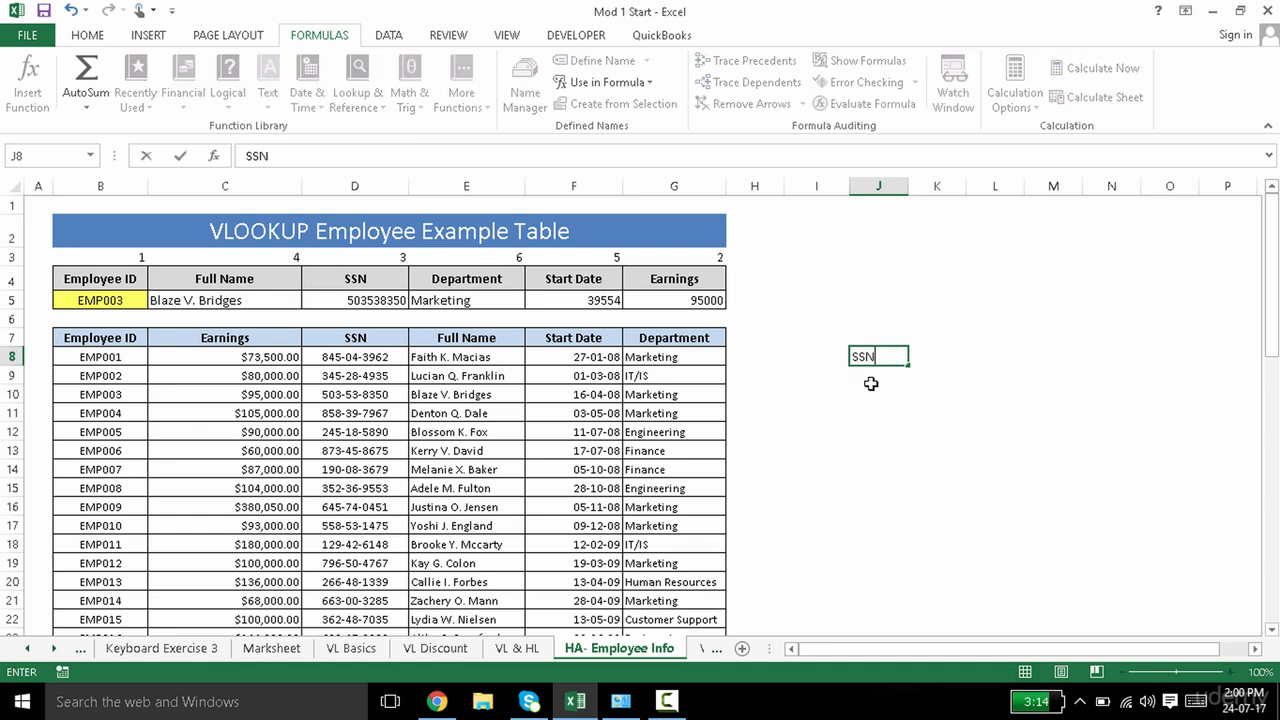
text(SN)
key(BackSpace)
key(BackSpace)
key(BackSpace)
text(FDu)
key(BackSpace)
key(BackSpace)
key(BackSpace)
text(Full Nam)
key(Tab)
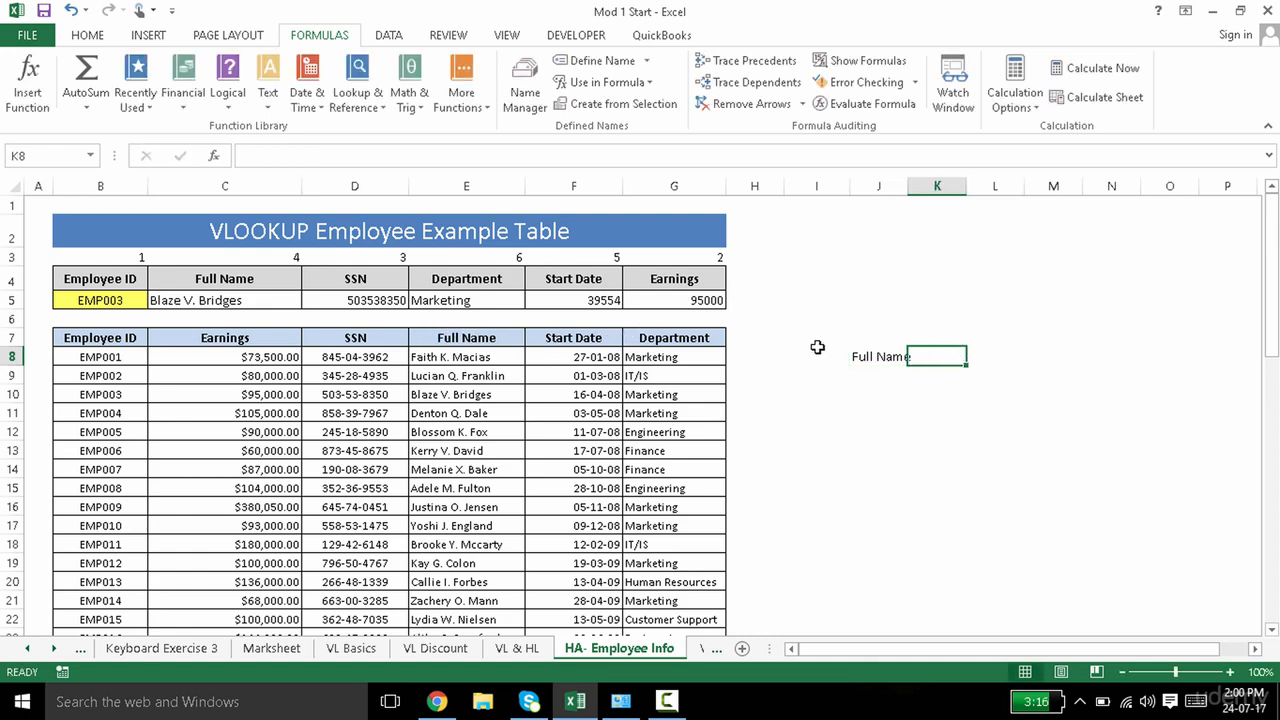
double_click(908, 191)
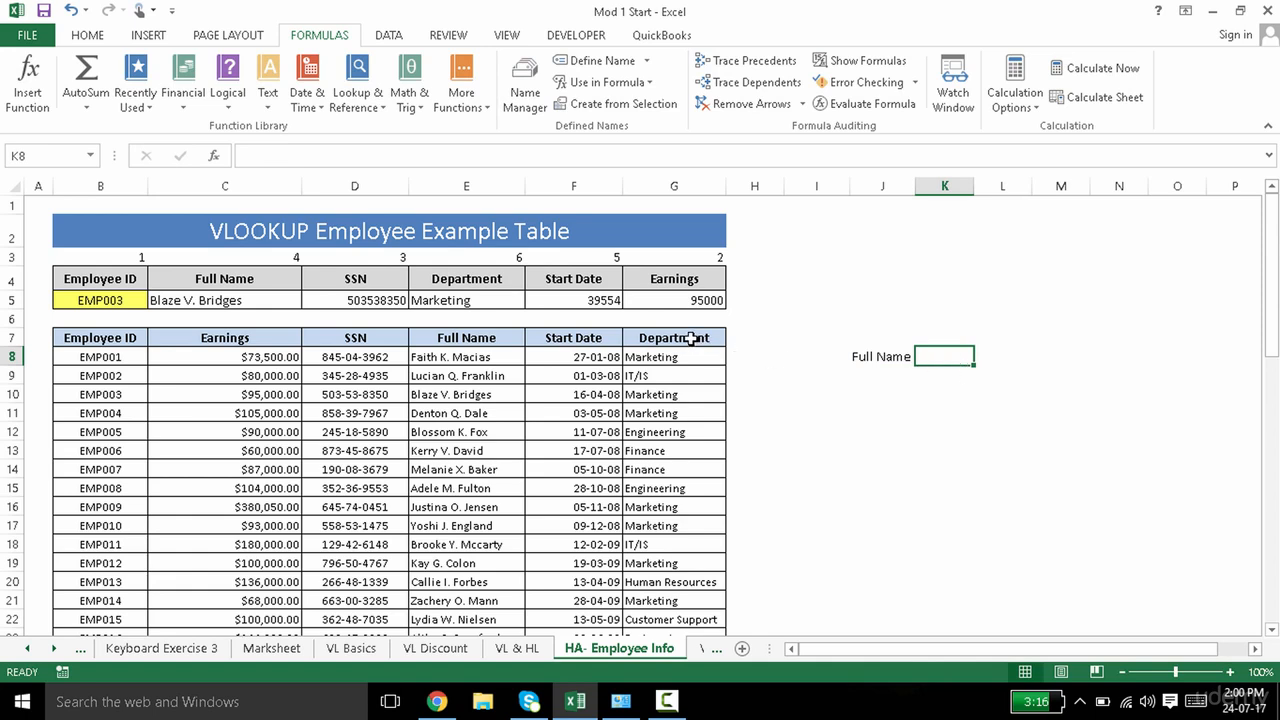
Enter =MATCH(J8,B7:G7,0) in K8 to find the exact position of J8's label within the data table headers
drag(680, 340, 570, 338)
drag(463, 338, 128, 337)
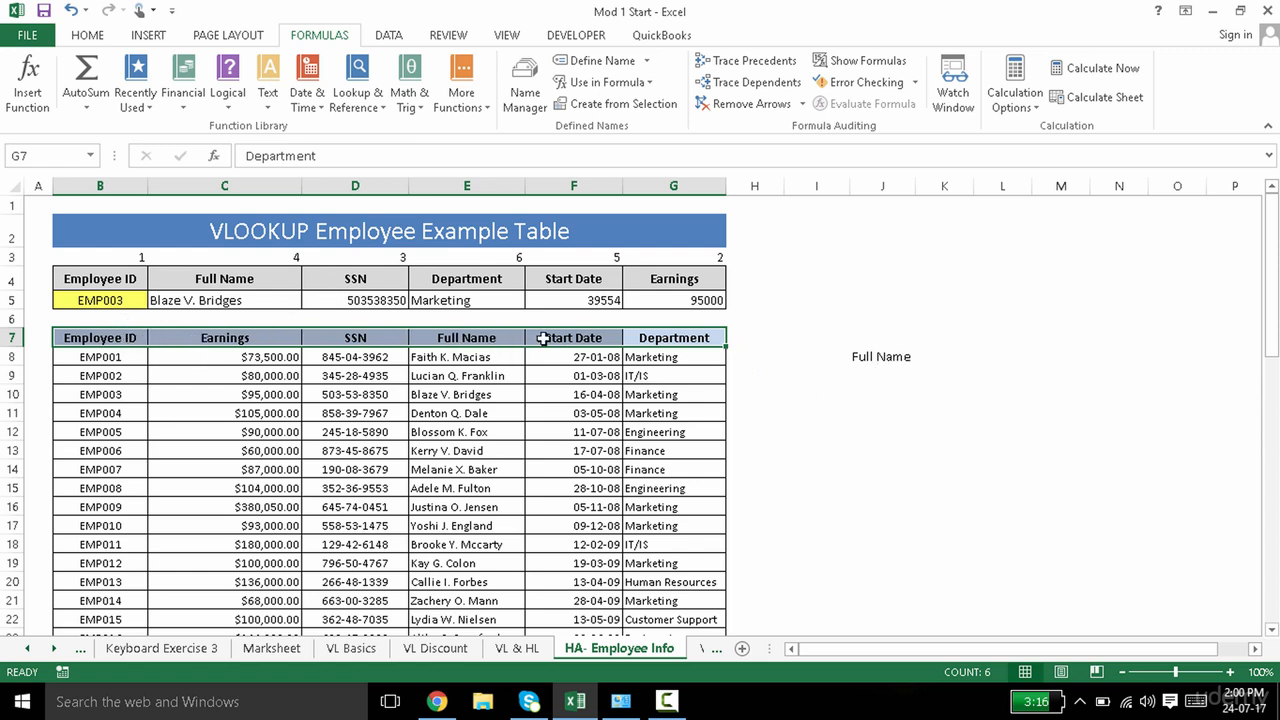
click(957, 359)
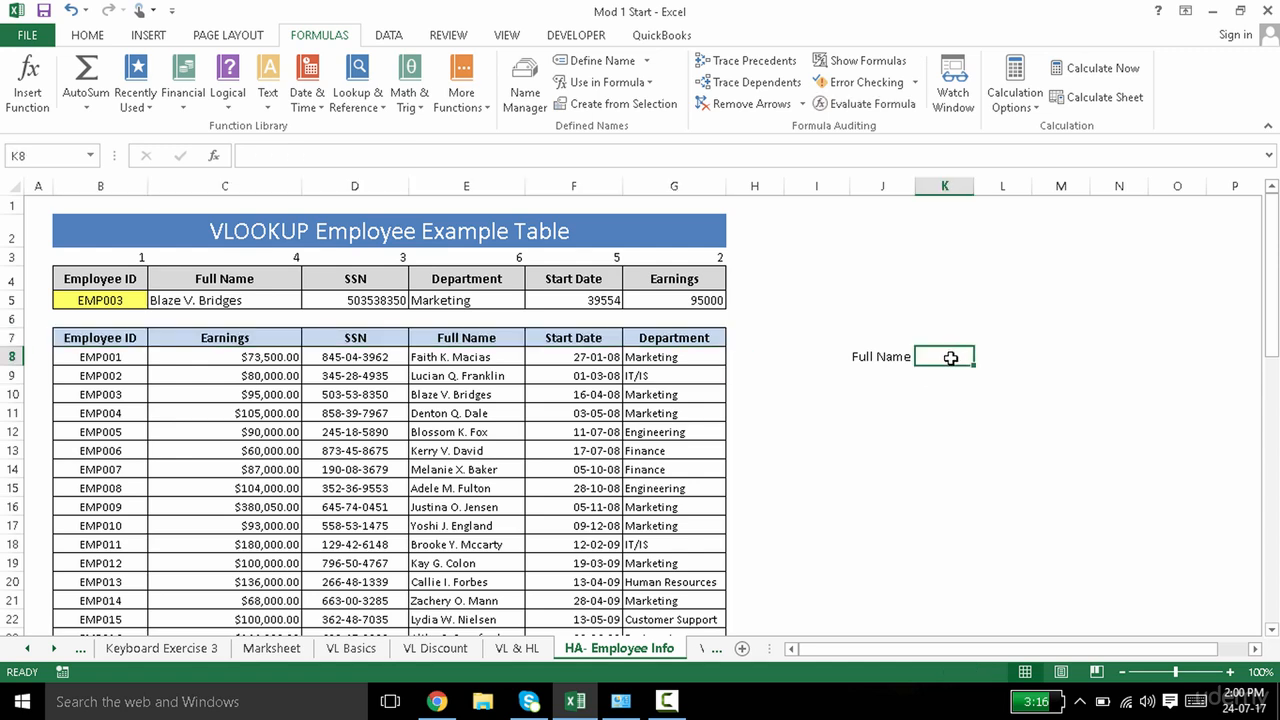
drag(130, 258, 690, 255)
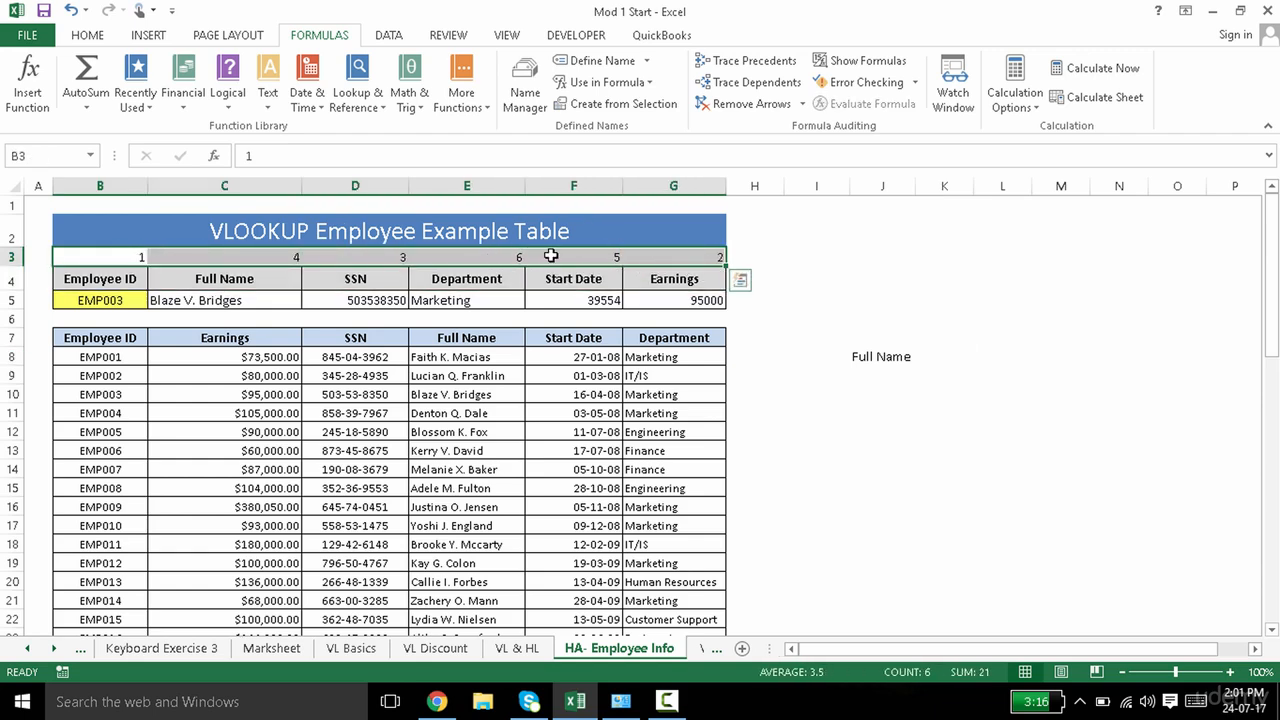
click(945, 356)
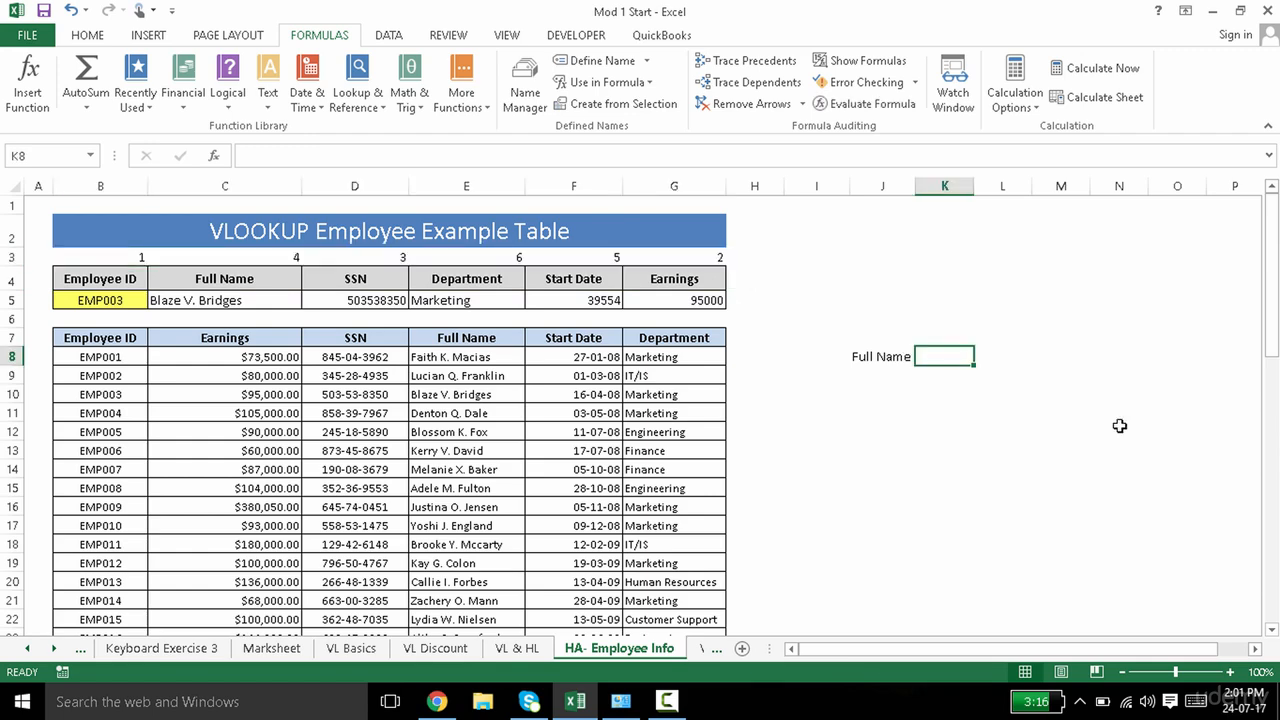
text(=mat)
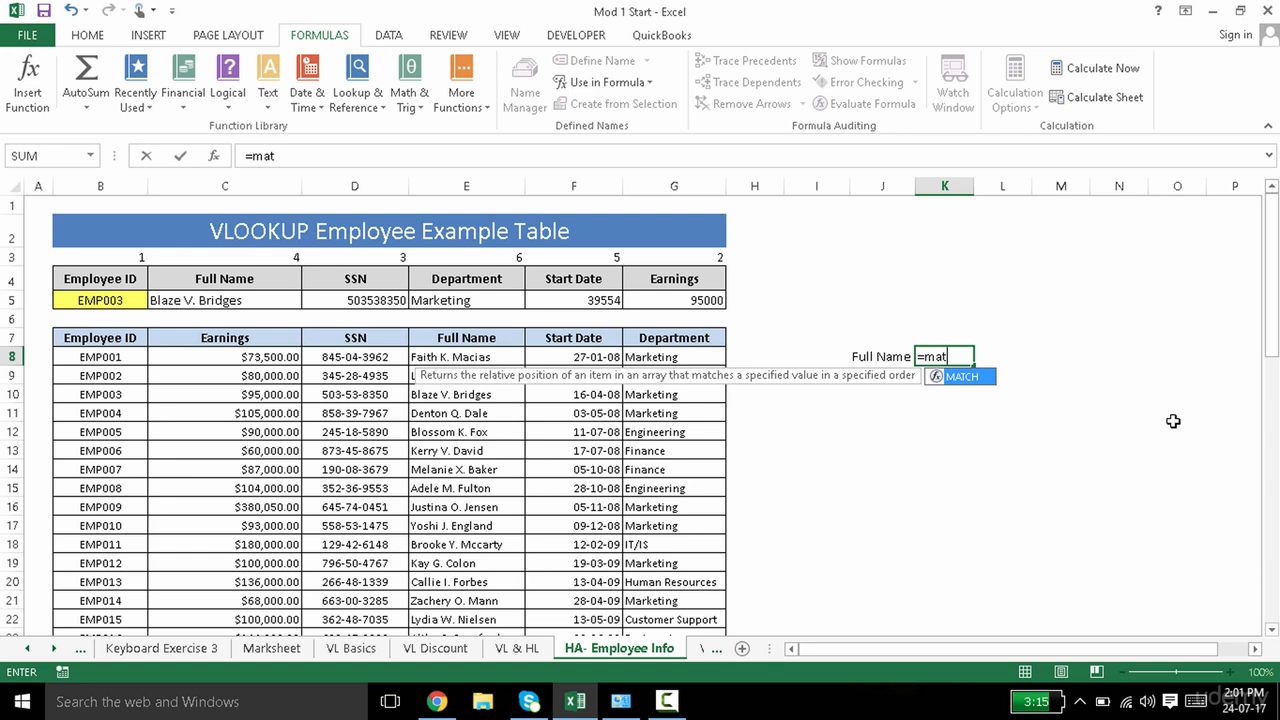
key(Tab)
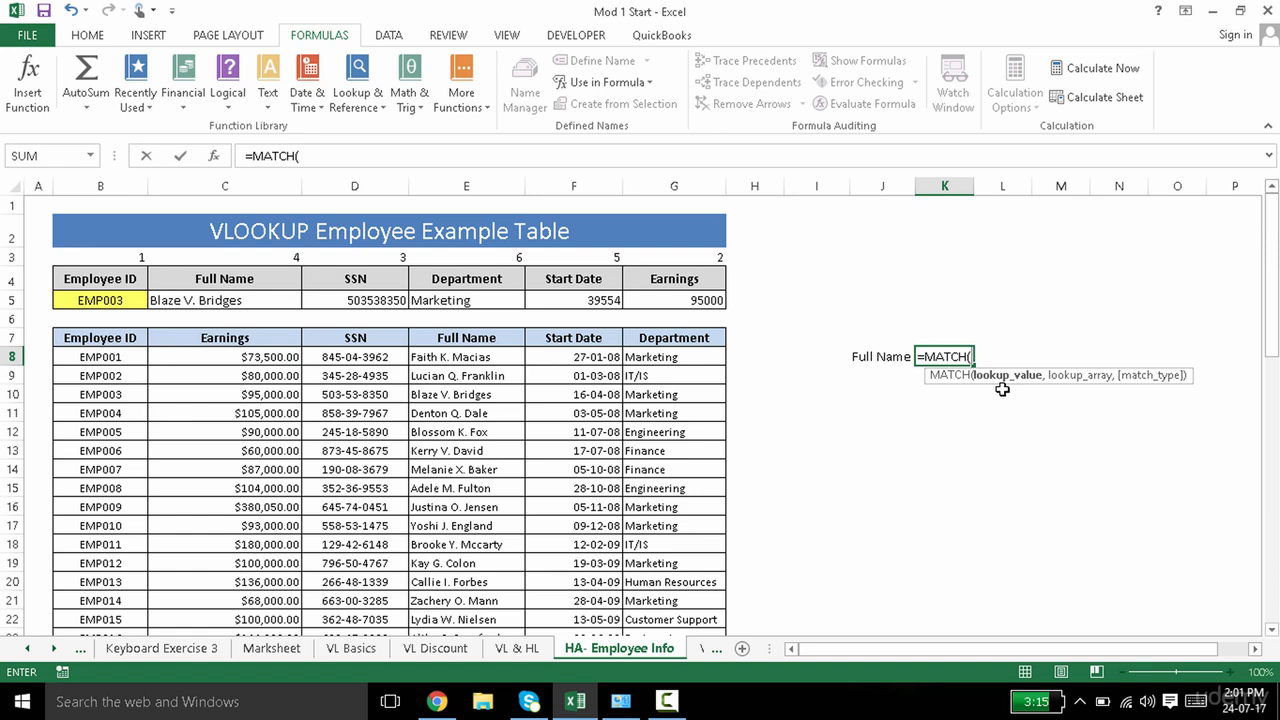
key(BackSpace)
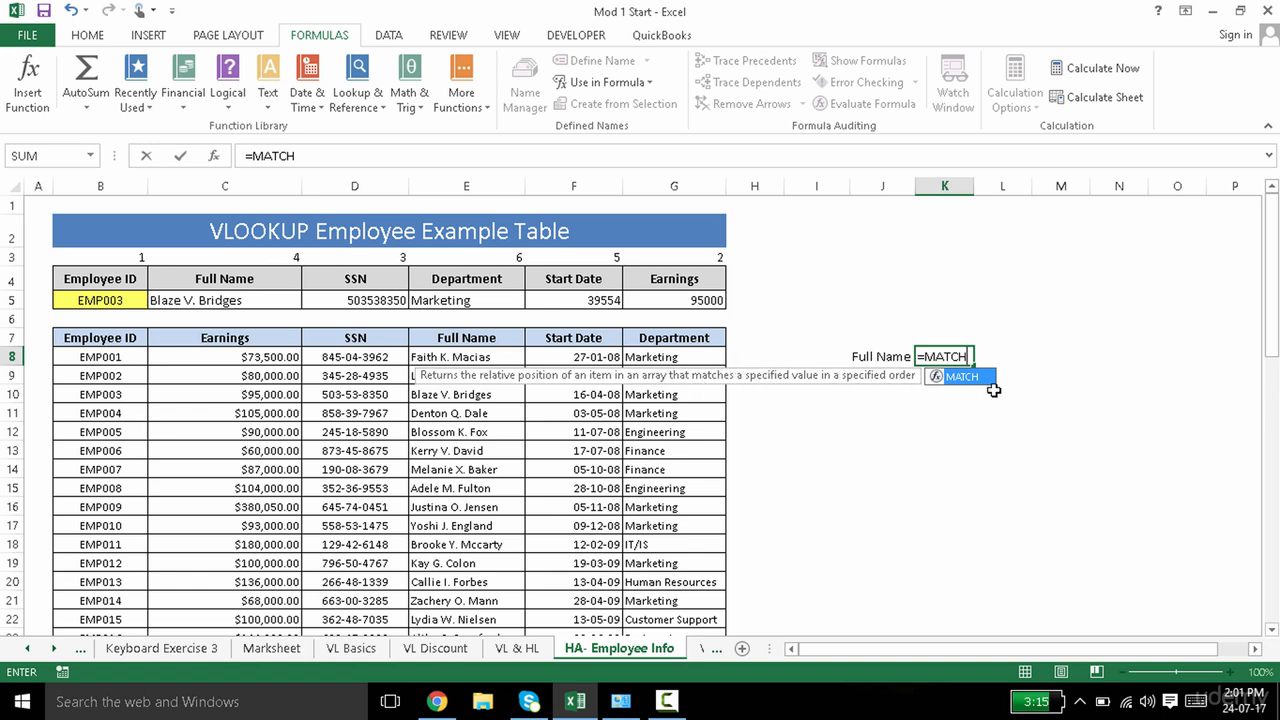
text(()
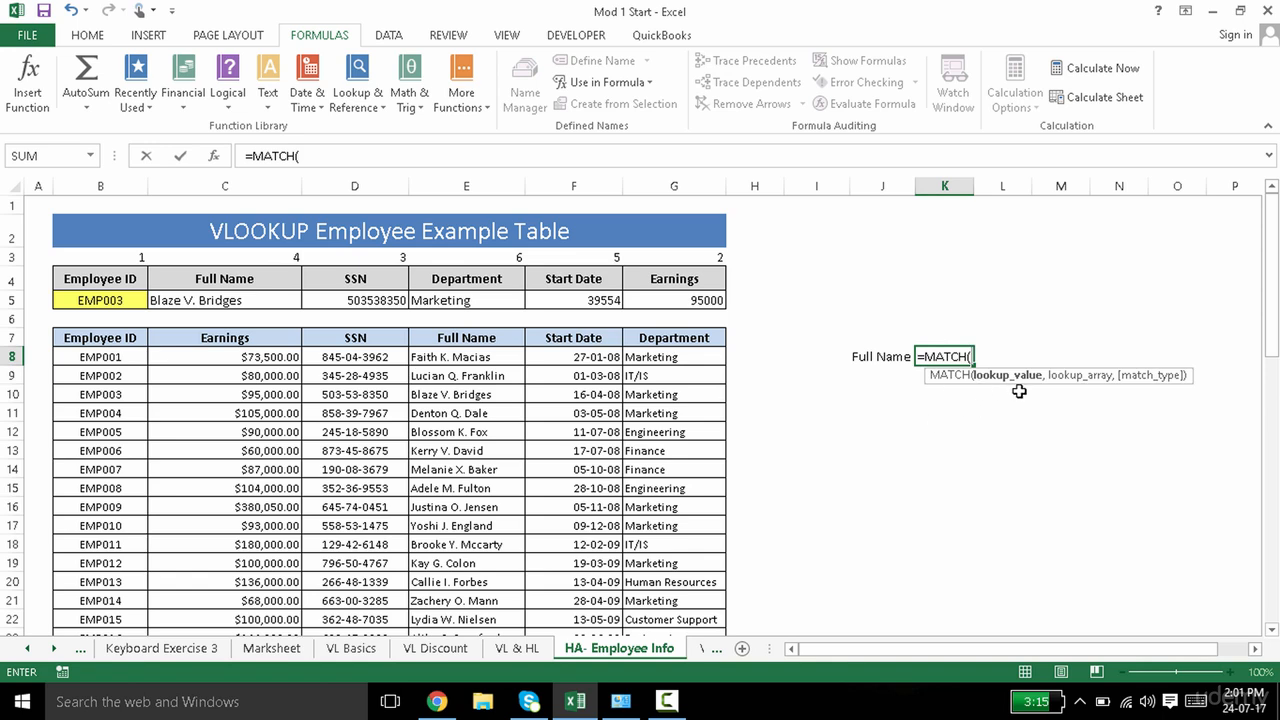
click(883, 359)
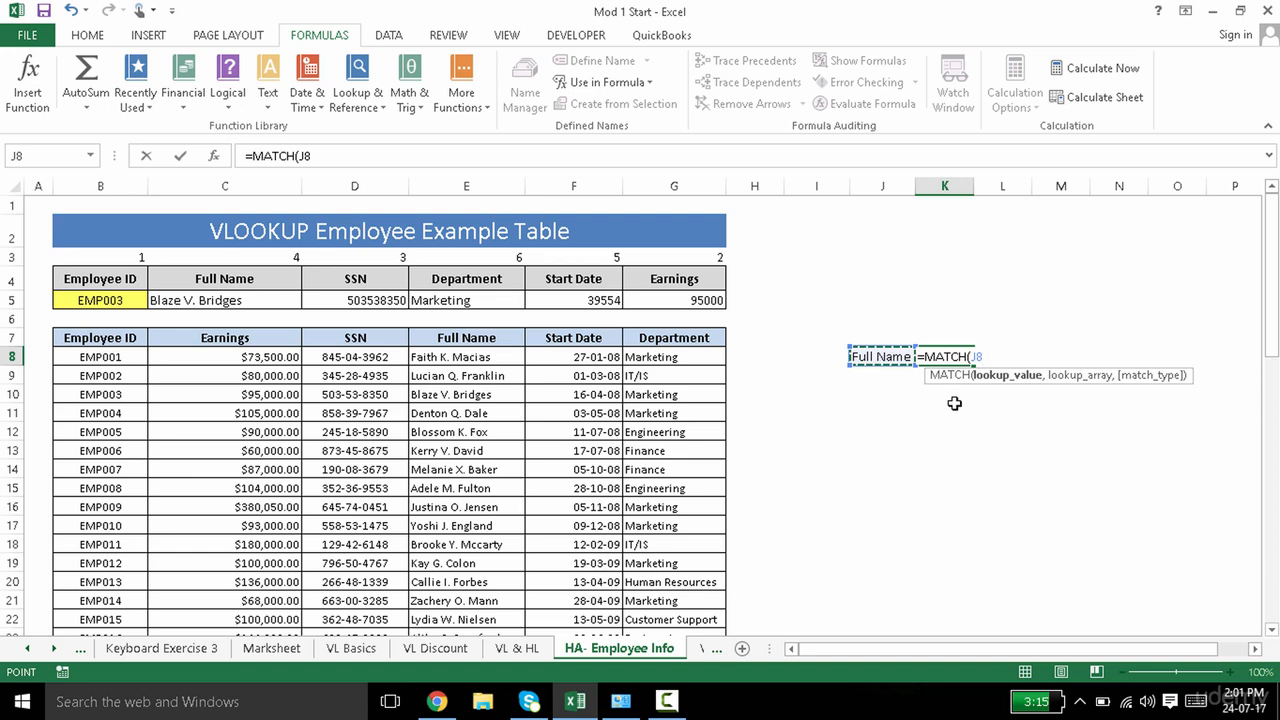
text(,)
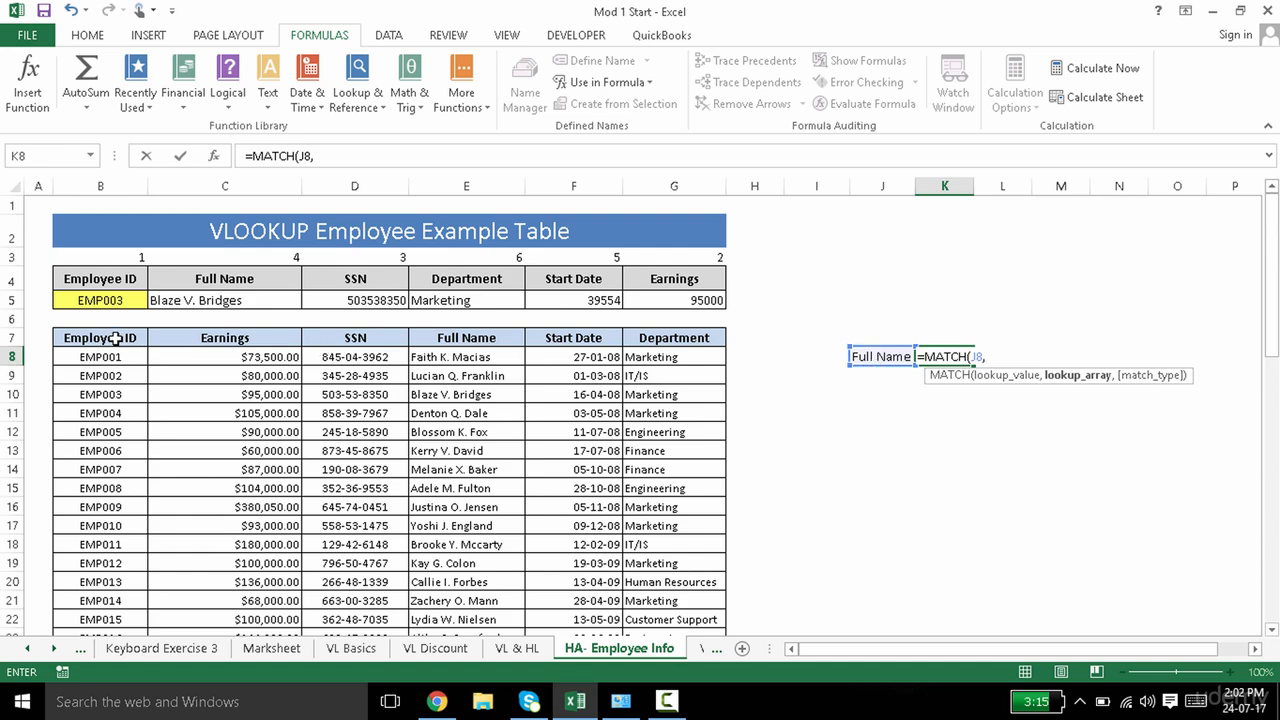
drag(116, 338, 686, 339)
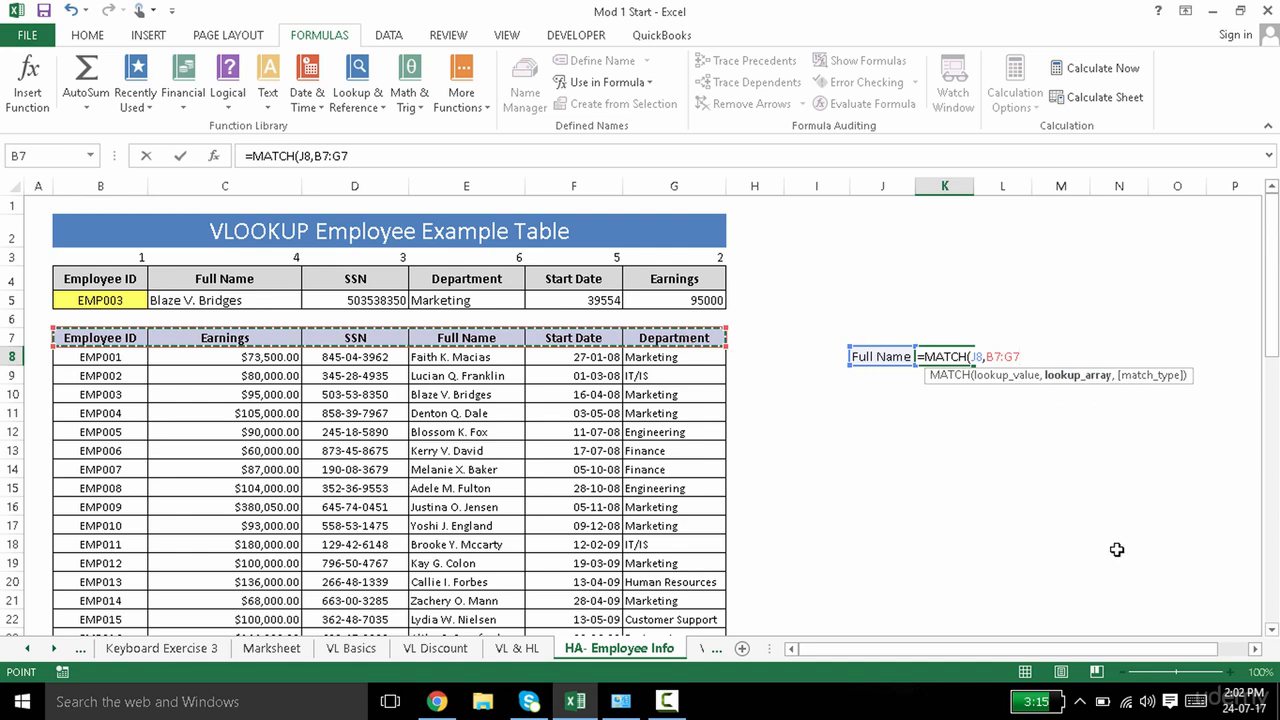
text(,0)
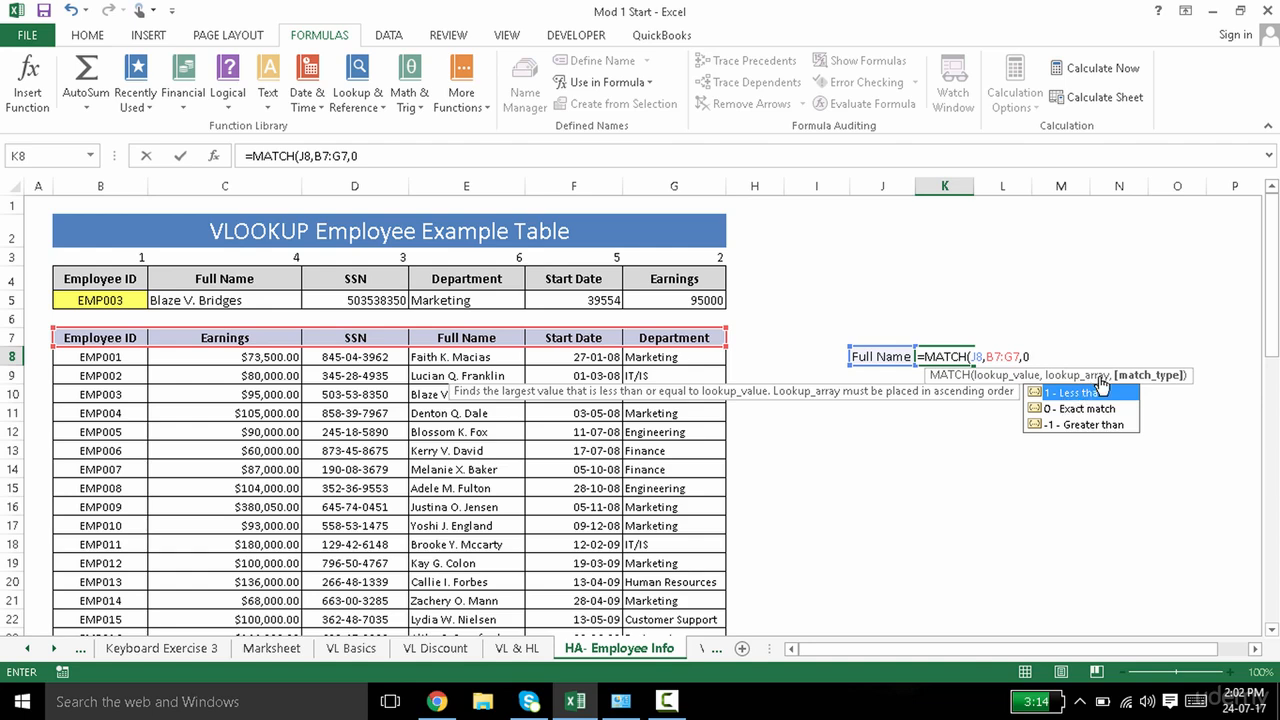
key(Return)
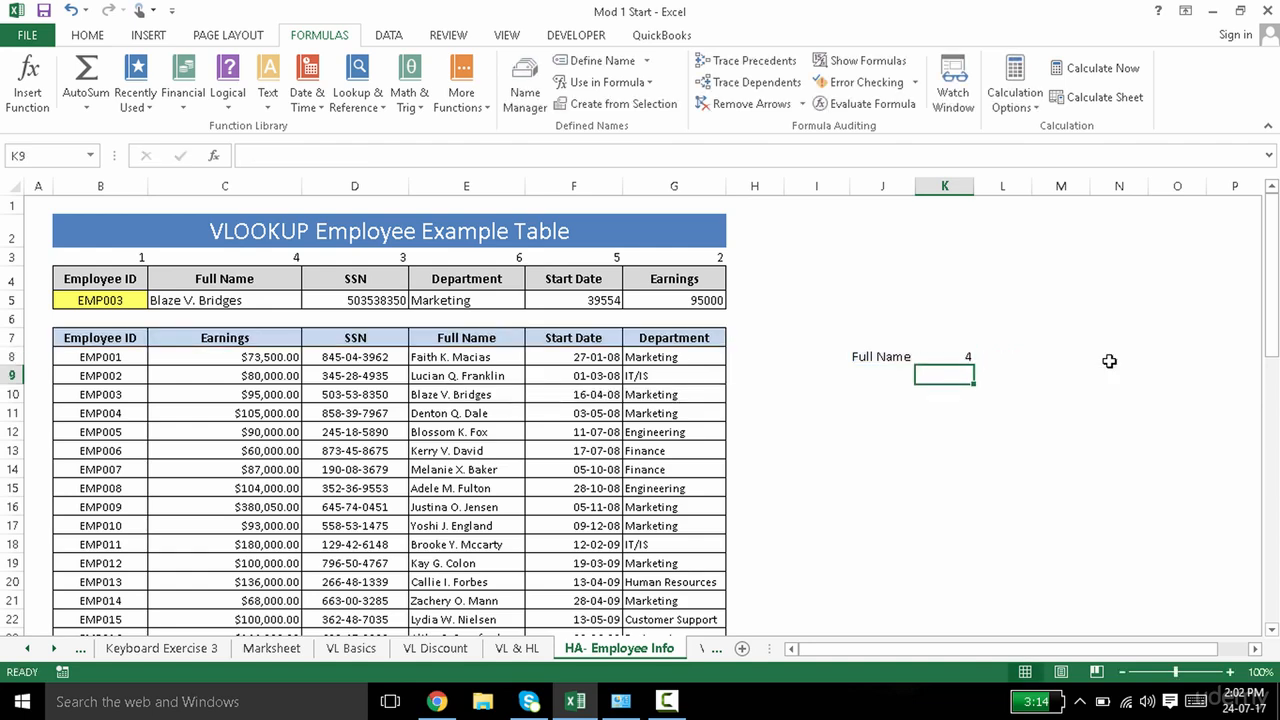
Replace the label in J8 with SSN and check the MATCH result in K8
click(945, 360)
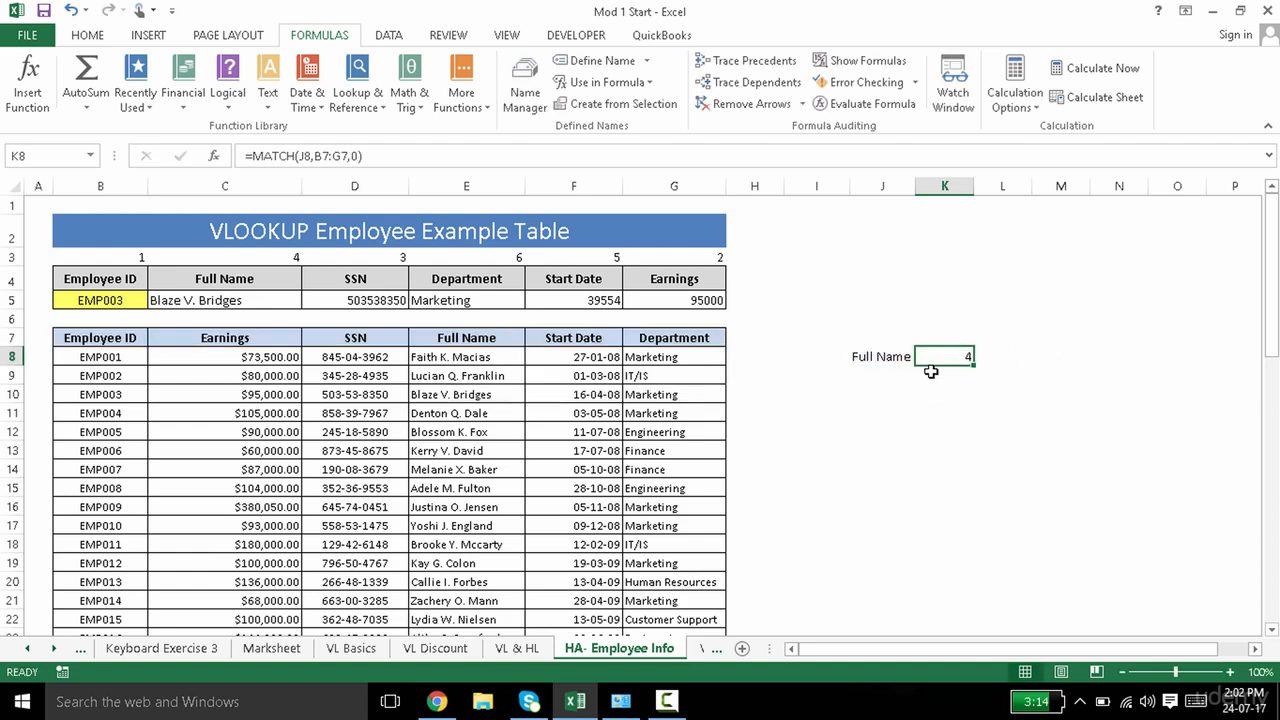
click(879, 360)
text(SS)
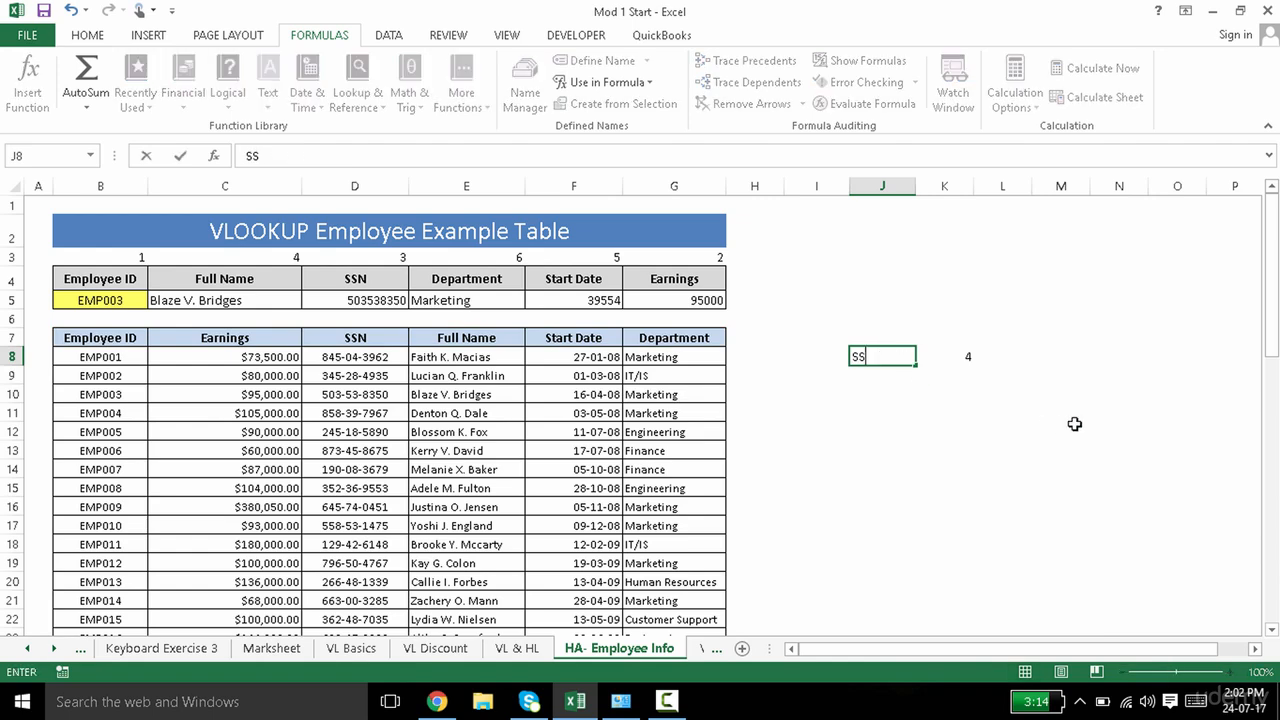
text(N)
key(Return)
click(956, 364)
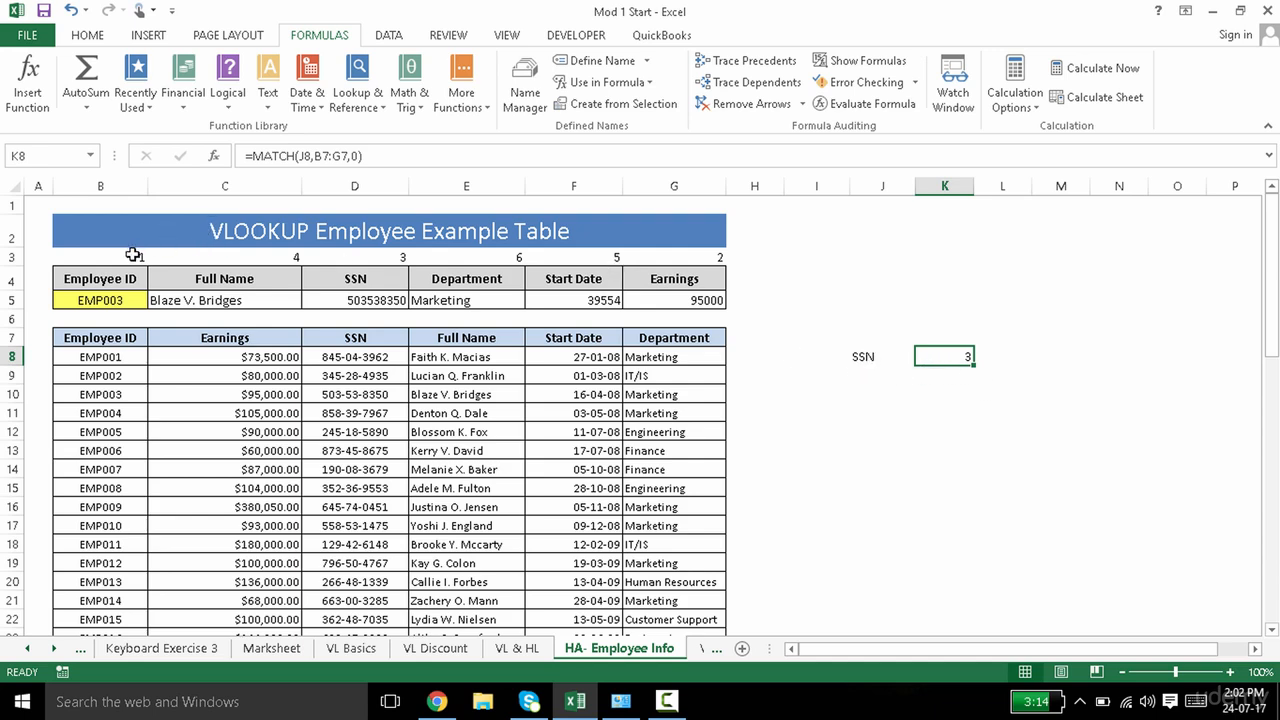
Clear the manually entered column index numbers from B3:G3 above the lookup headers
drag(132, 256, 690, 257)
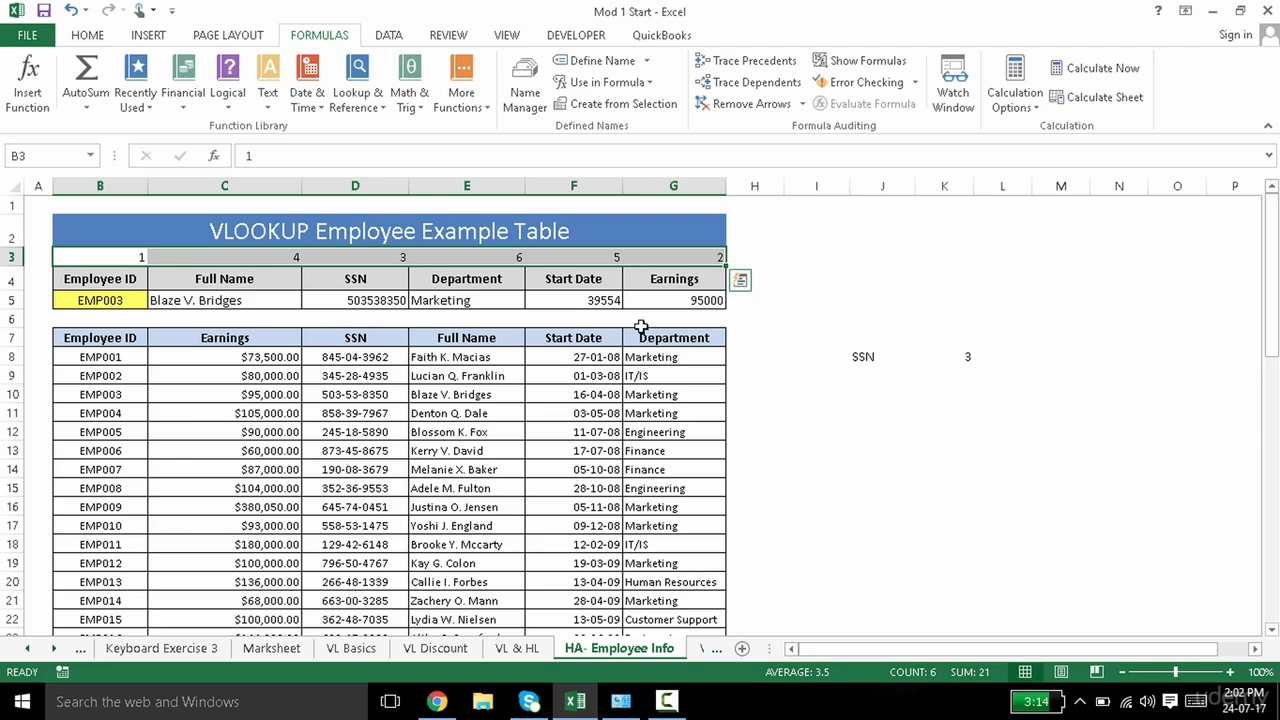
key(Delete)
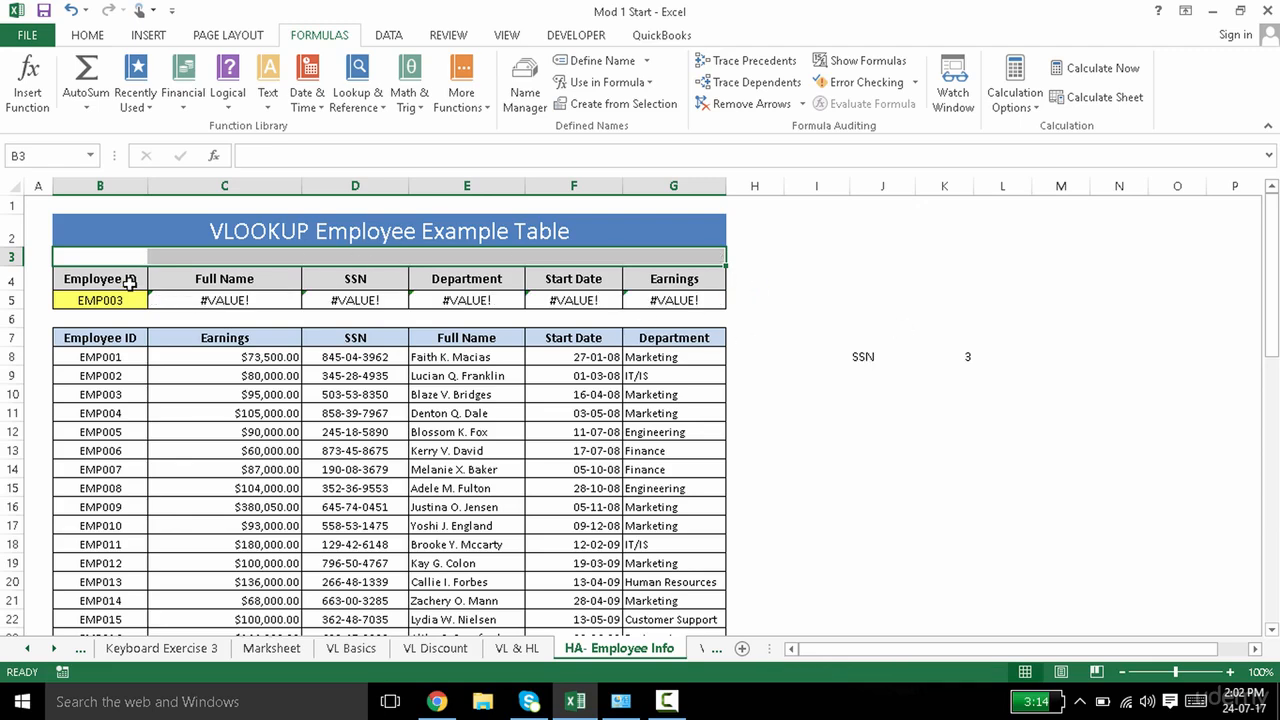
drag(116, 256, 691, 260)
click(1230, 672)
click(1230, 672)
click(1230, 672)
click(1230, 672)
drag(1061, 652, 899, 632)
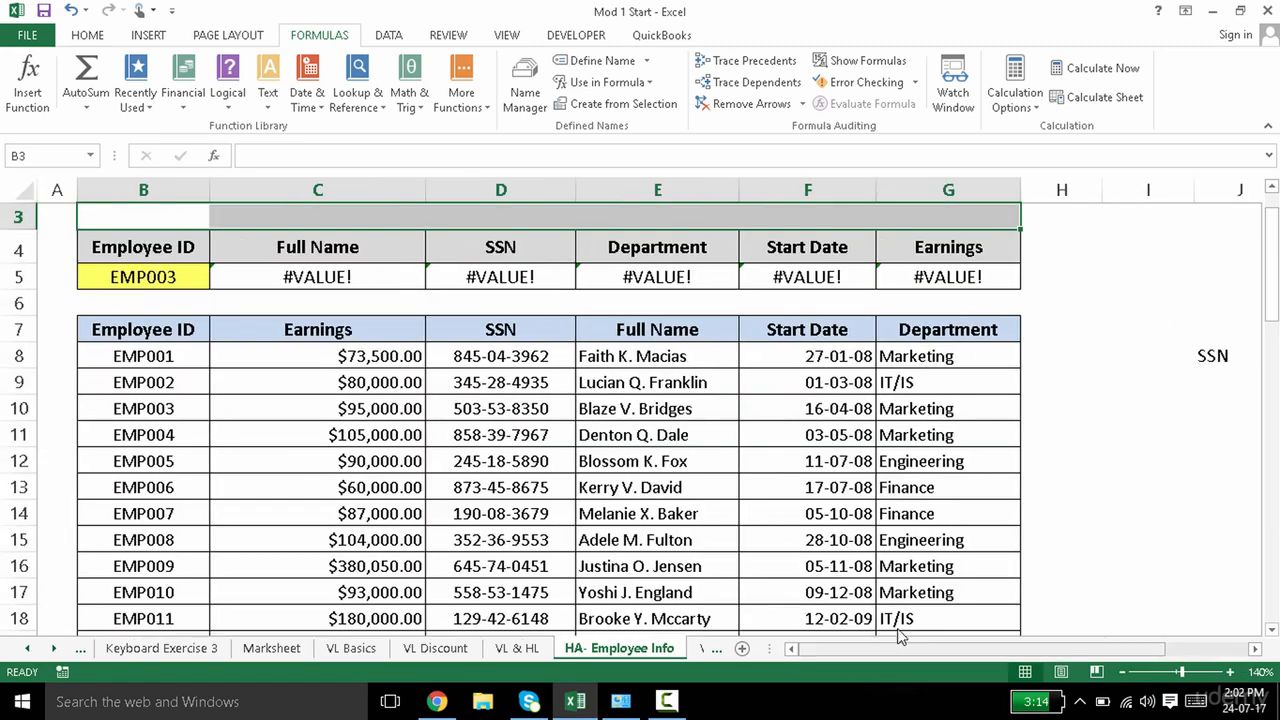
drag(1274, 293, 1274, 235)
click(241, 424)
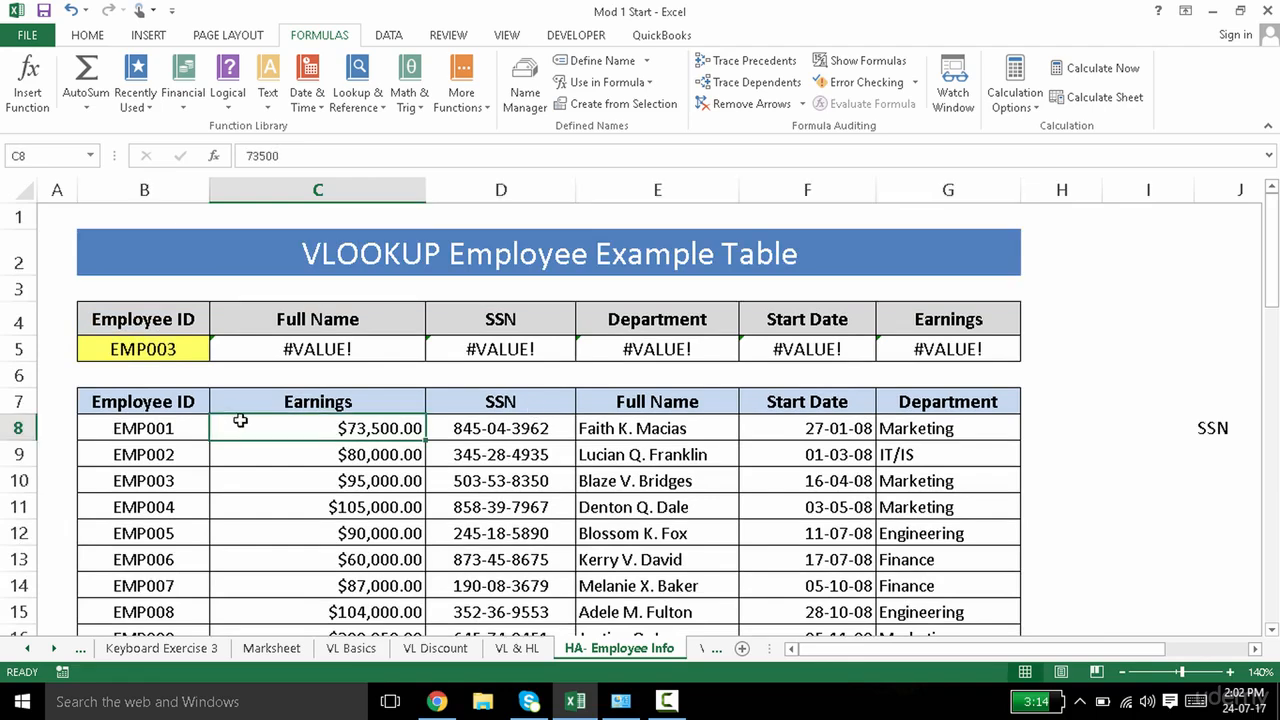
click(173, 288)
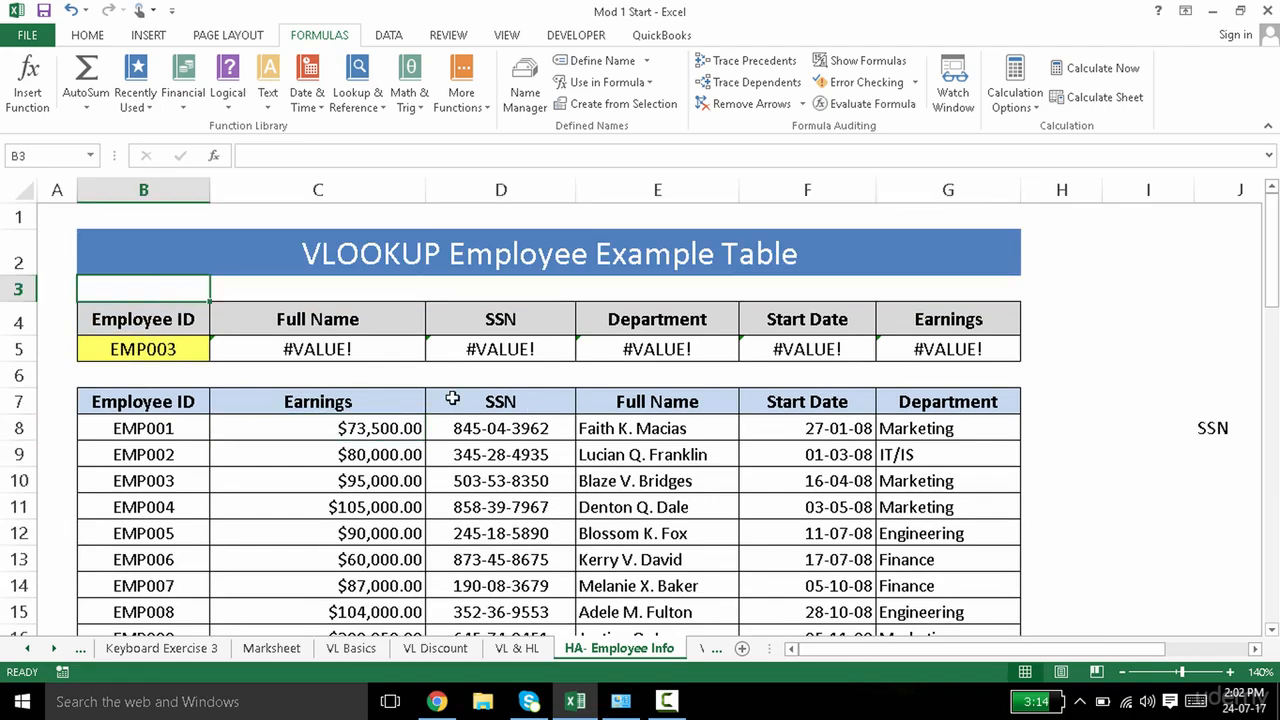
text(=ma)
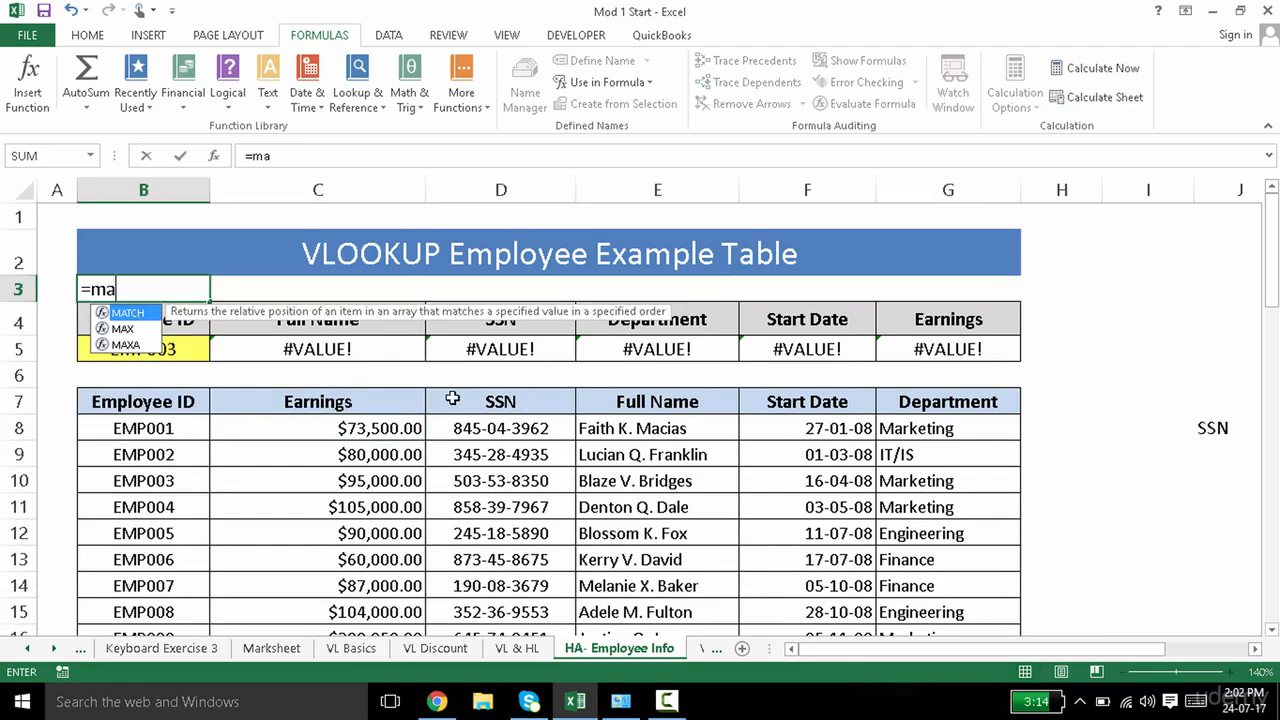
key(Tab)
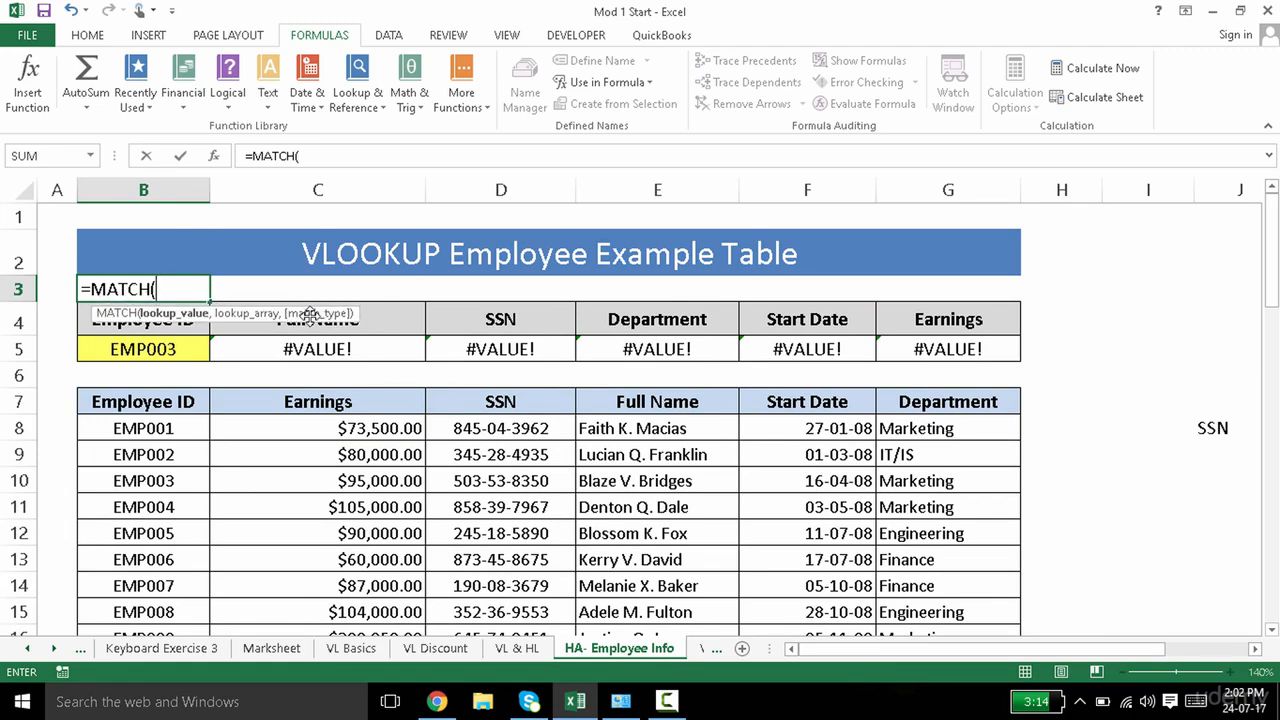
drag(288, 318, 295, 253)
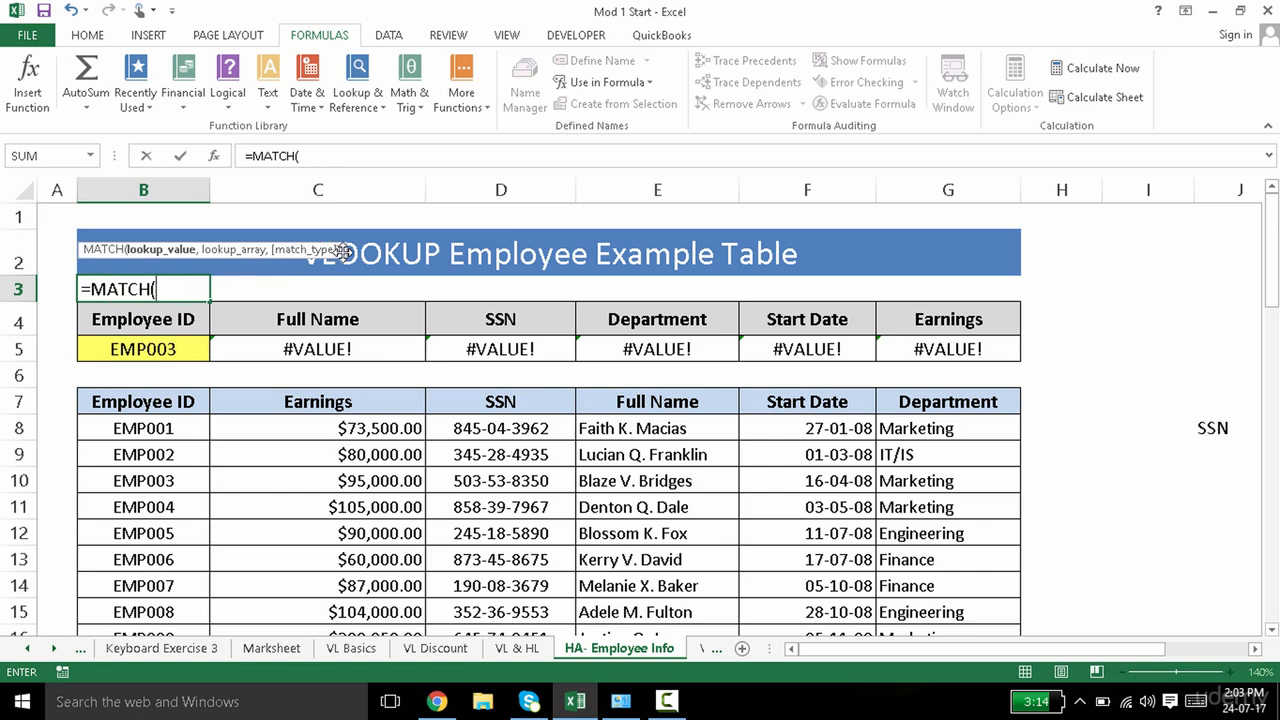
mouse_move(342, 251)
mouse_down()
mouse_move(340, 324)
mouse_move(323, 242)
mouse_up()
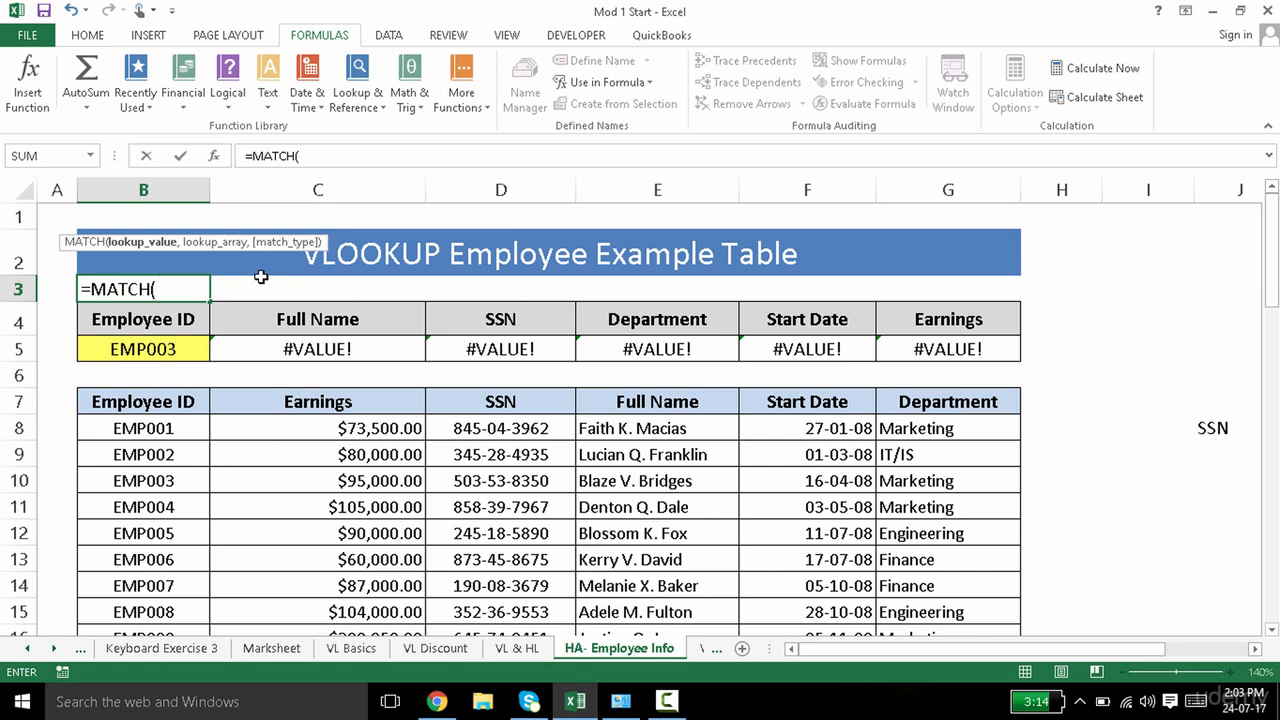
click(162, 322)
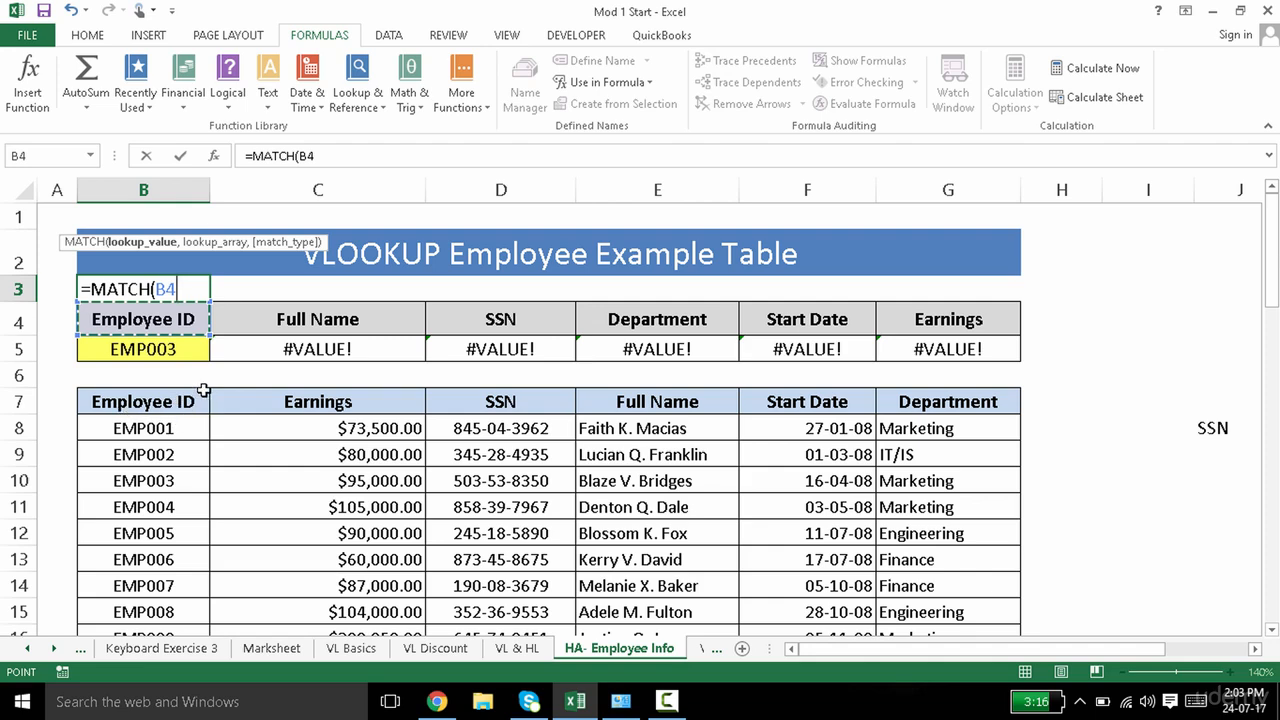
key(Escape)
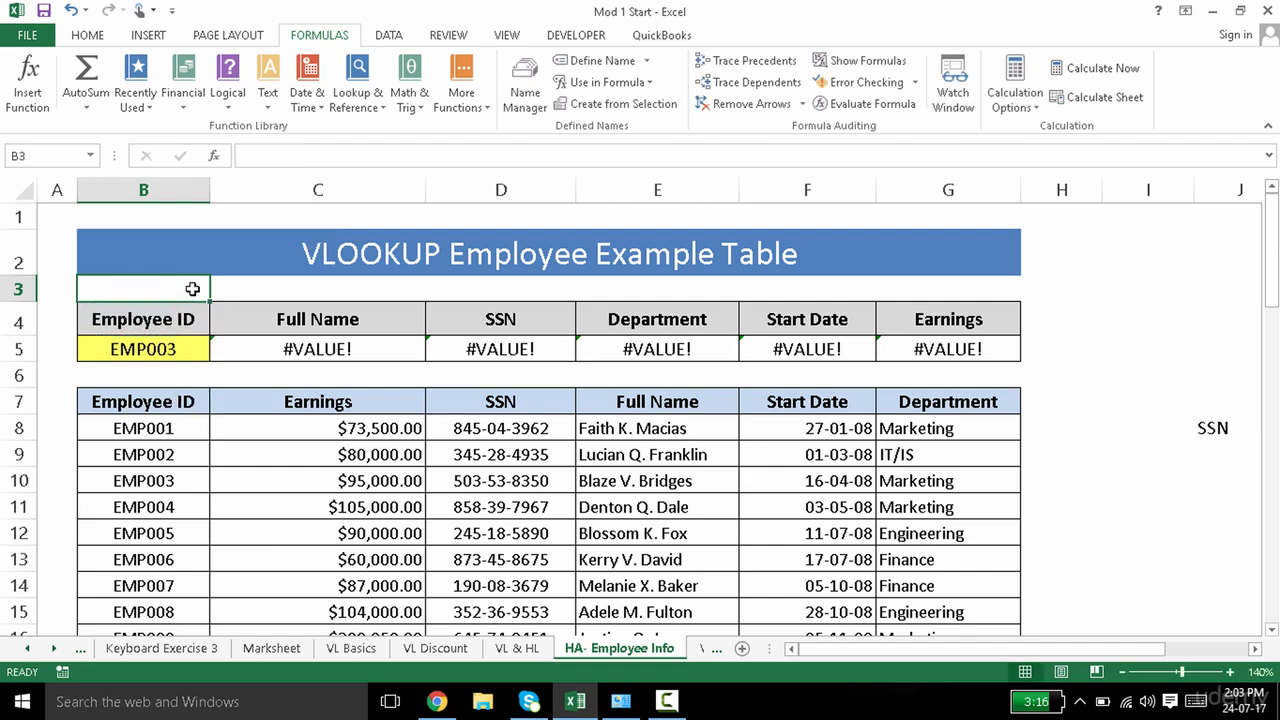
Write a MATCH formula in B3 that looks up B4 in the data table headers B7:G7 with match type 0
text(=ma)
key(Tab)
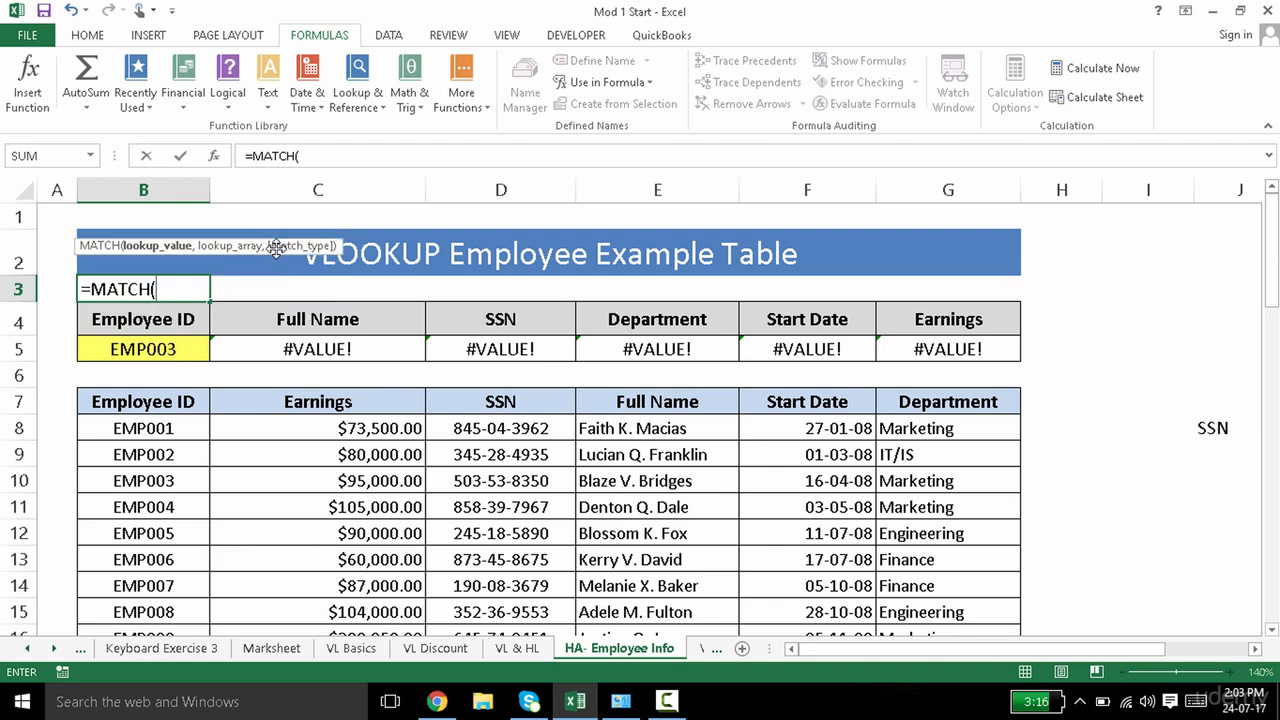
click(176, 328)
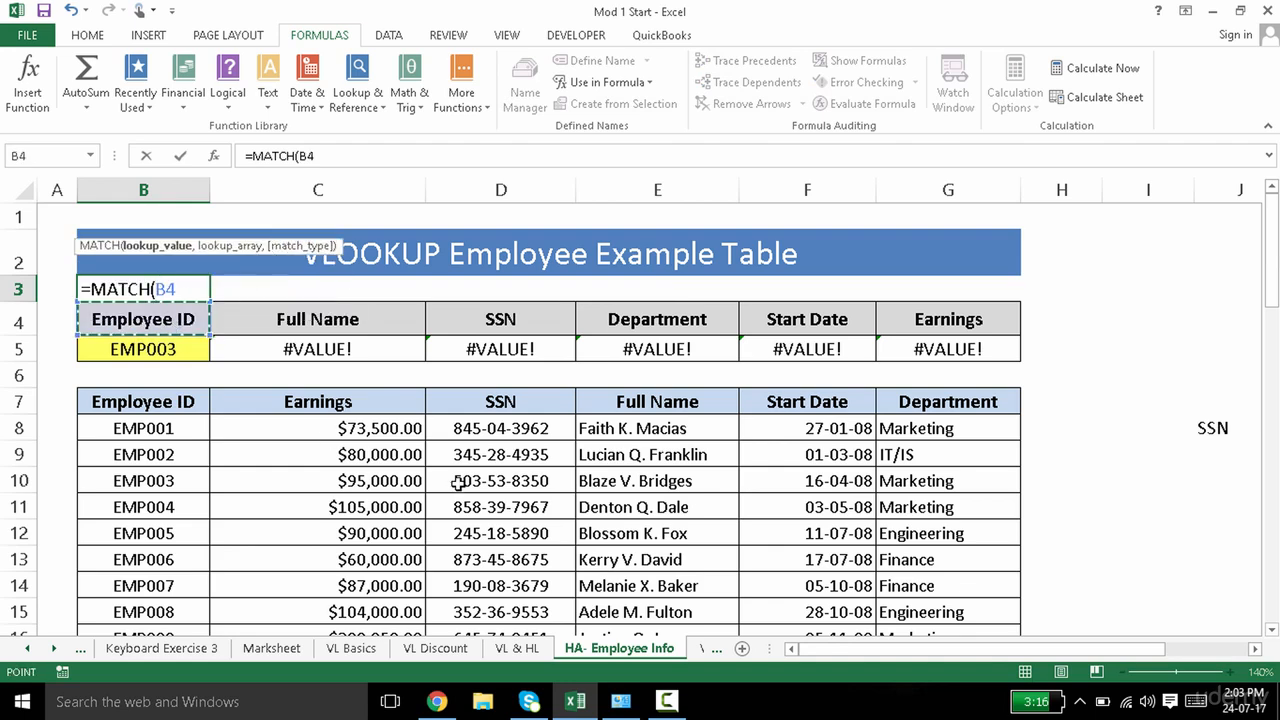
text(,)
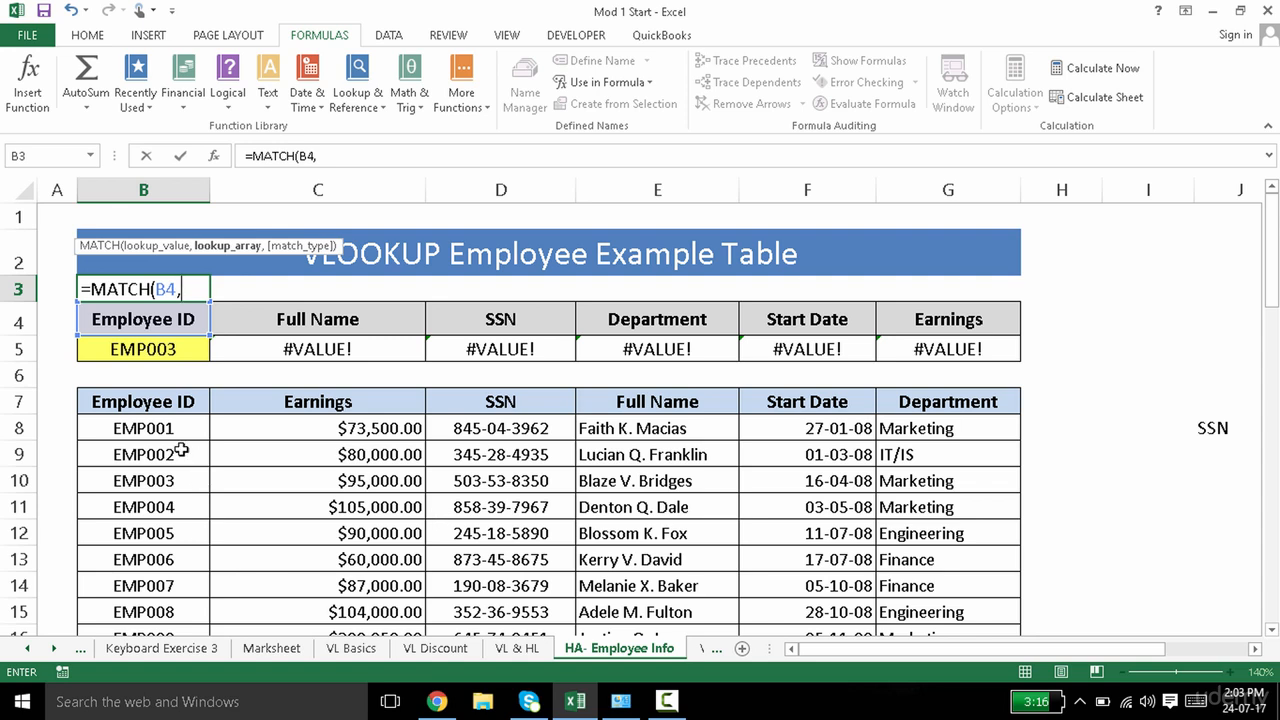
drag(146, 403, 950, 401)
text(,0)
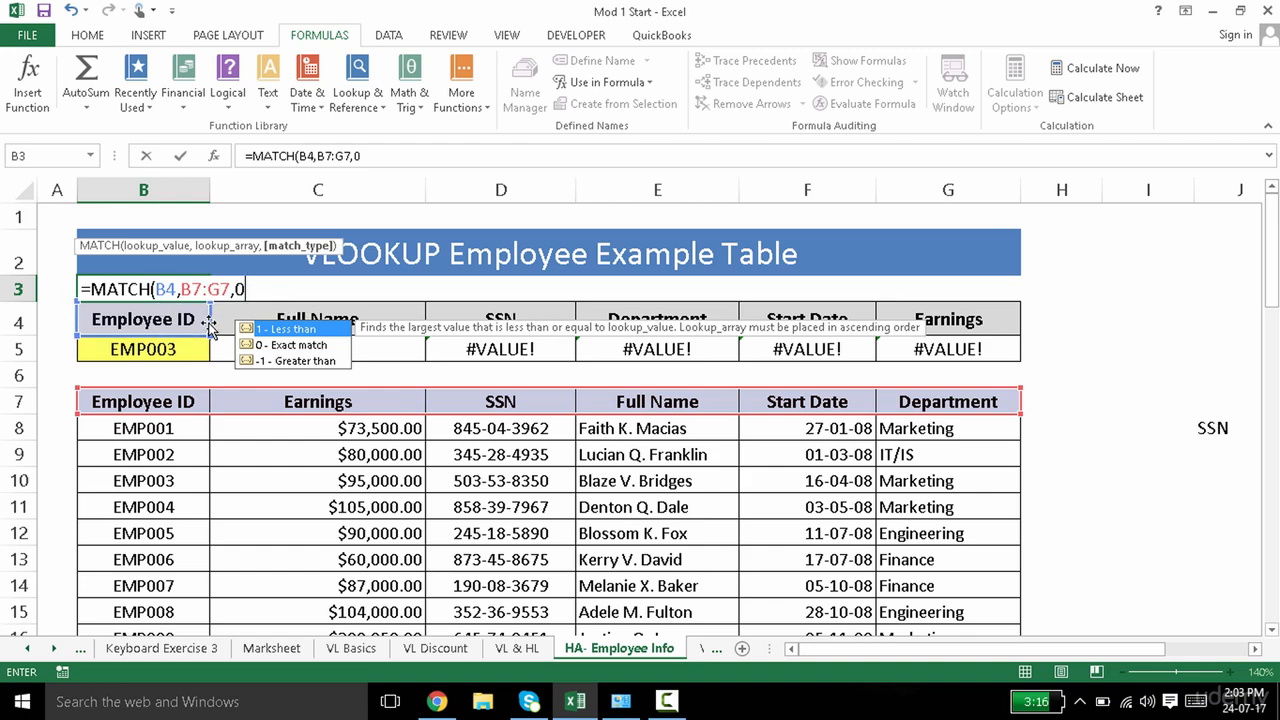
Make the lookup array absolute as $B$7:$G$7 and enter the MATCH formula in B3
mouse_move(209, 322)
mouse_down()
mouse_move(241, 327)
mouse_move(188, 323)
mouse_move(188, 310)
mouse_up()
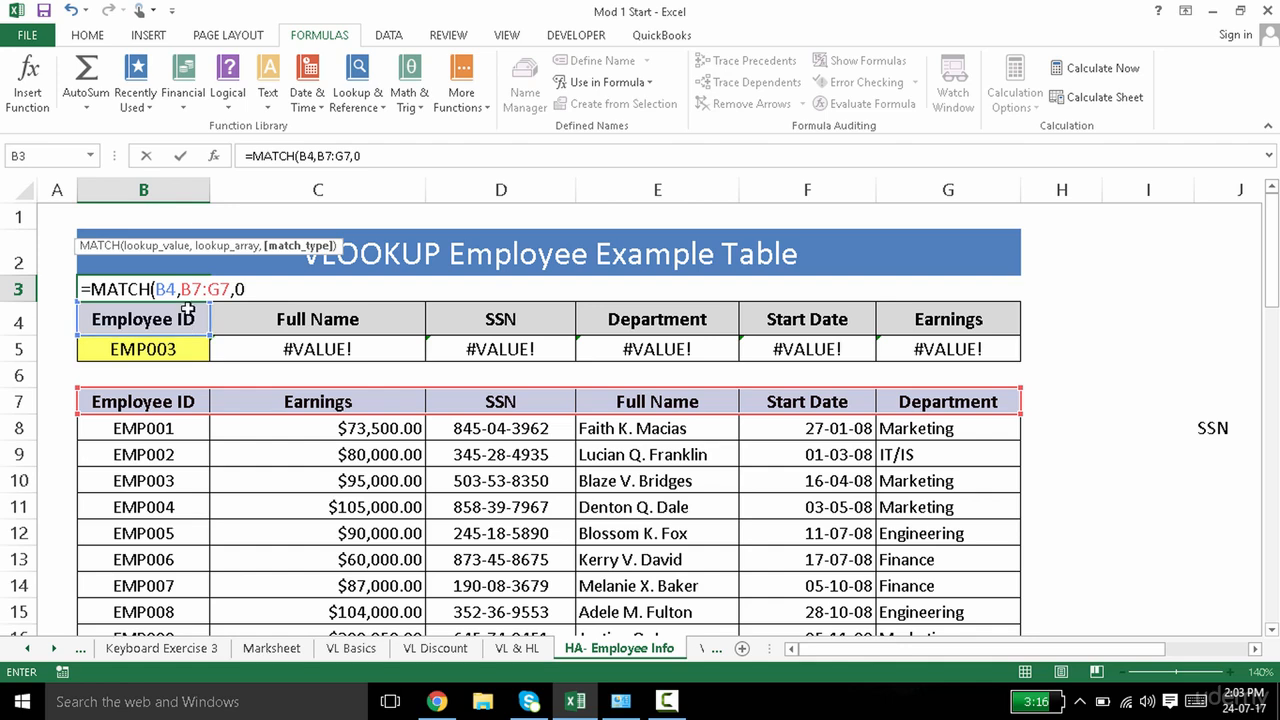
drag(203, 392, 368, 408)
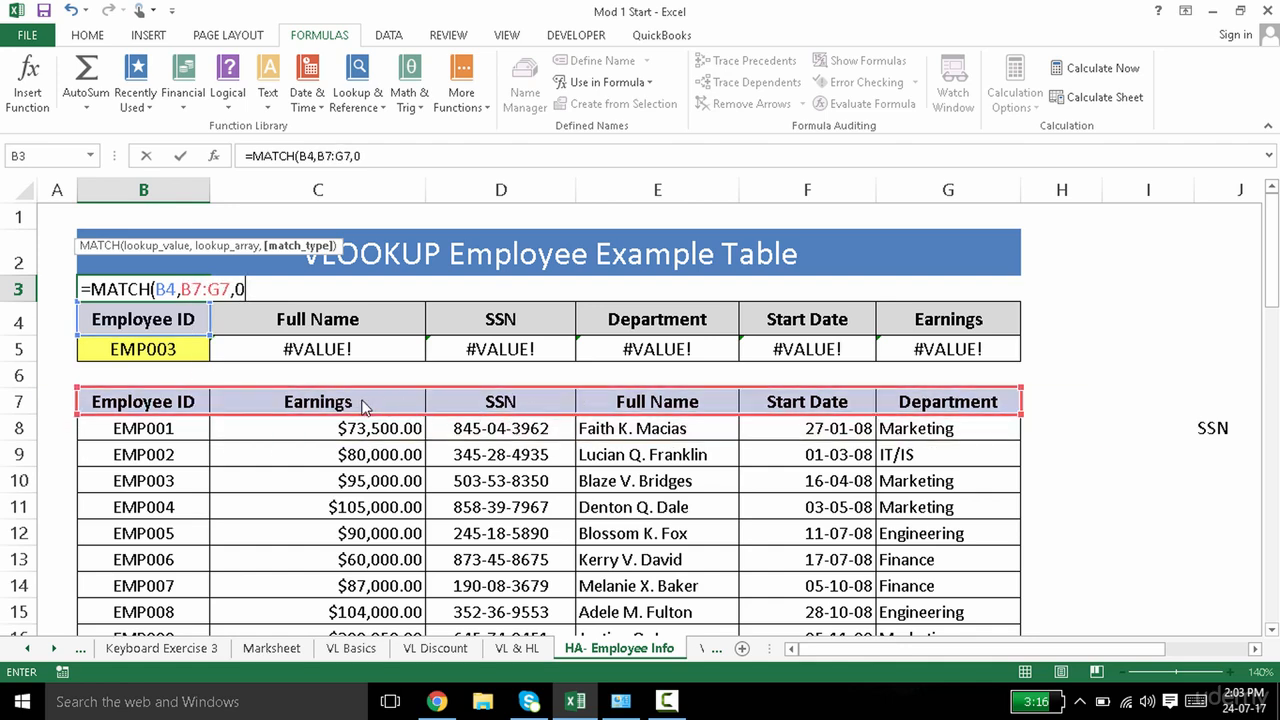
drag(237, 289, 178, 289)
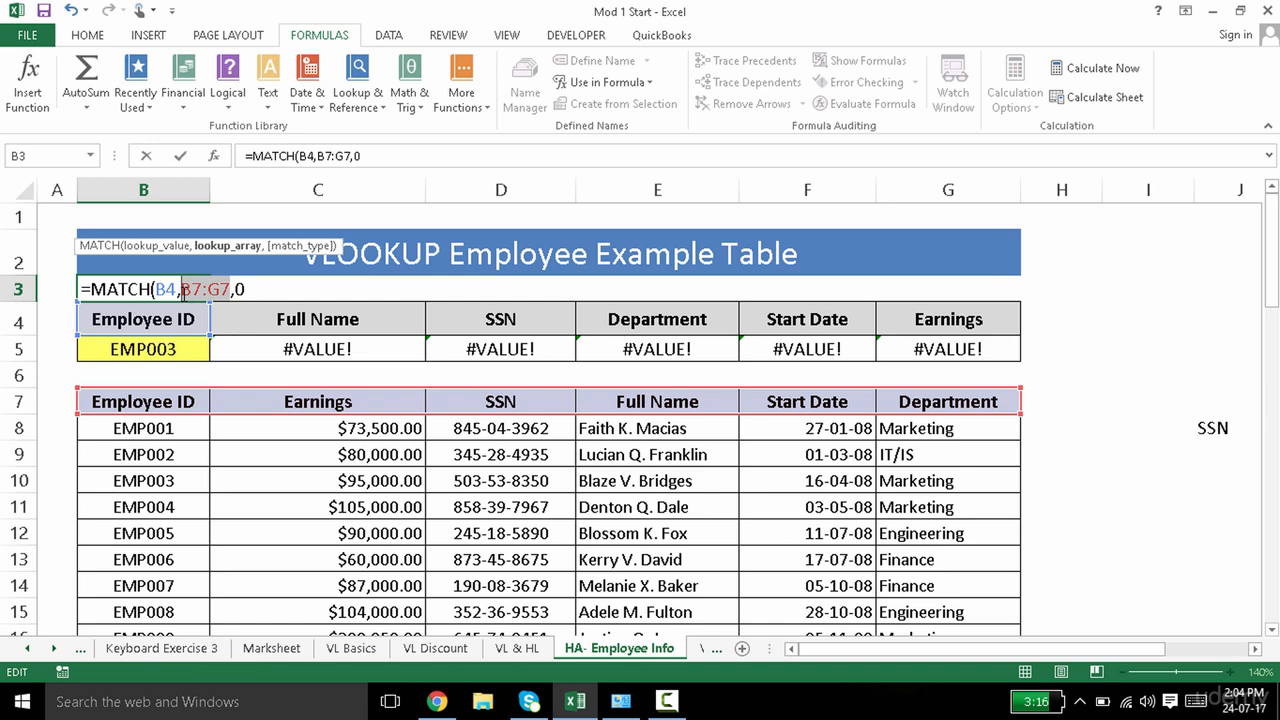
key(F4)
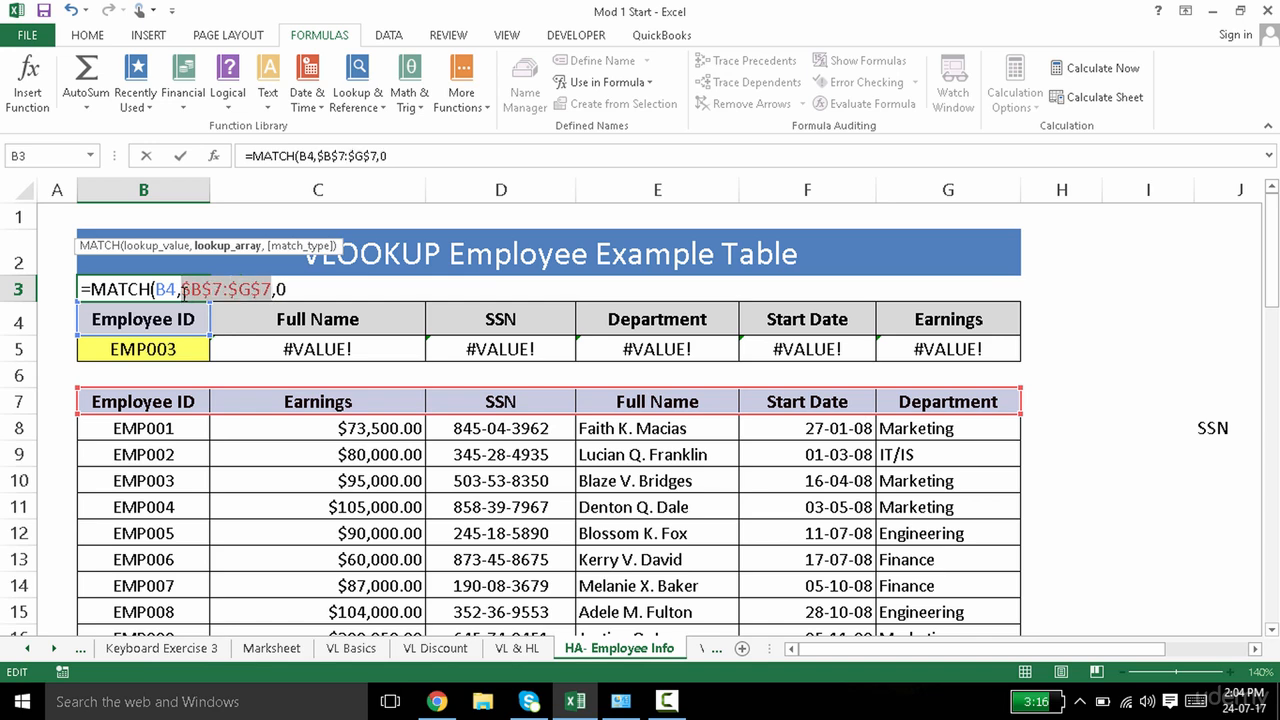
click(309, 290)
key(Return)
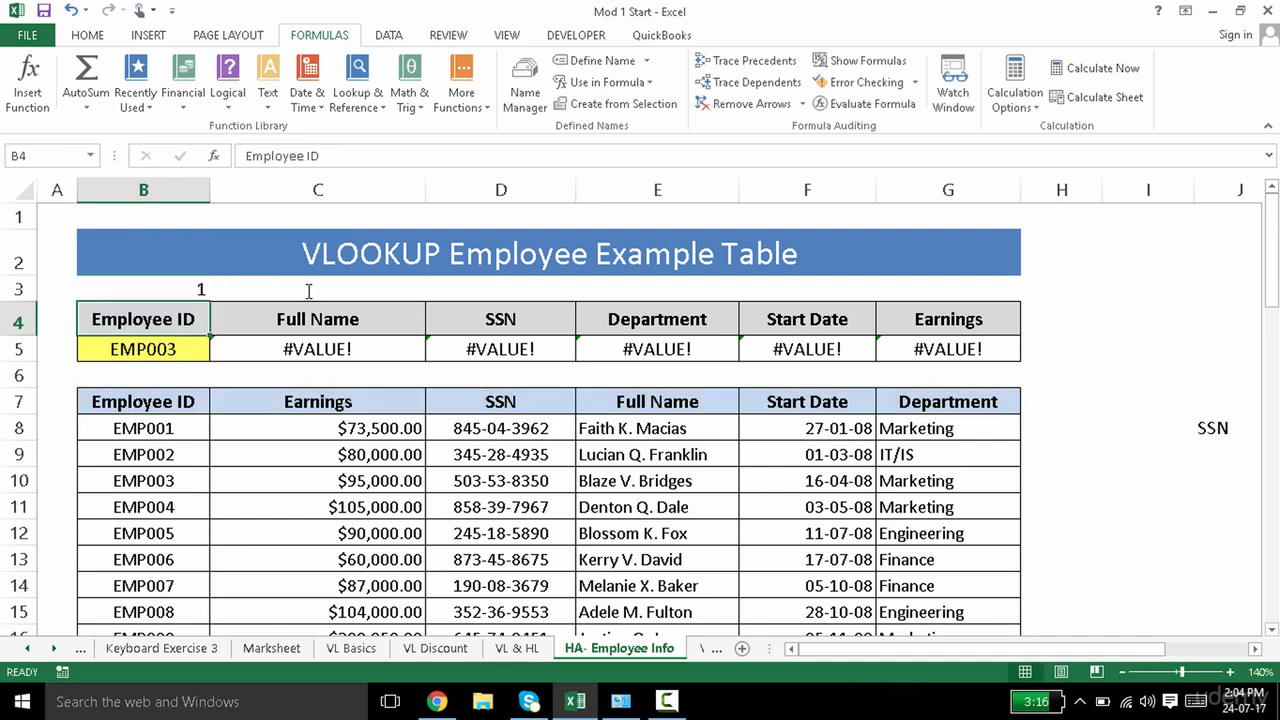
Copy the MATCH formula from B3 across row 3 to G3
click(193, 290)
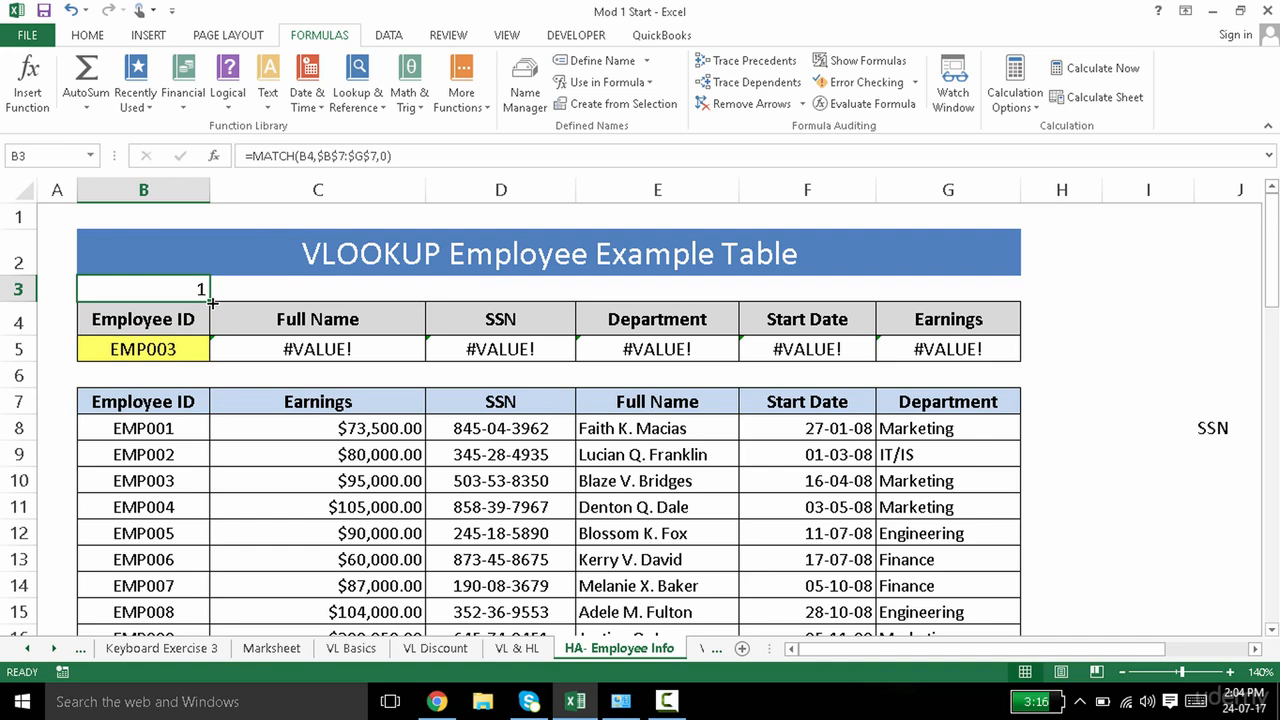
drag(211, 300, 578, 312)
drag(788, 299, 1011, 299)
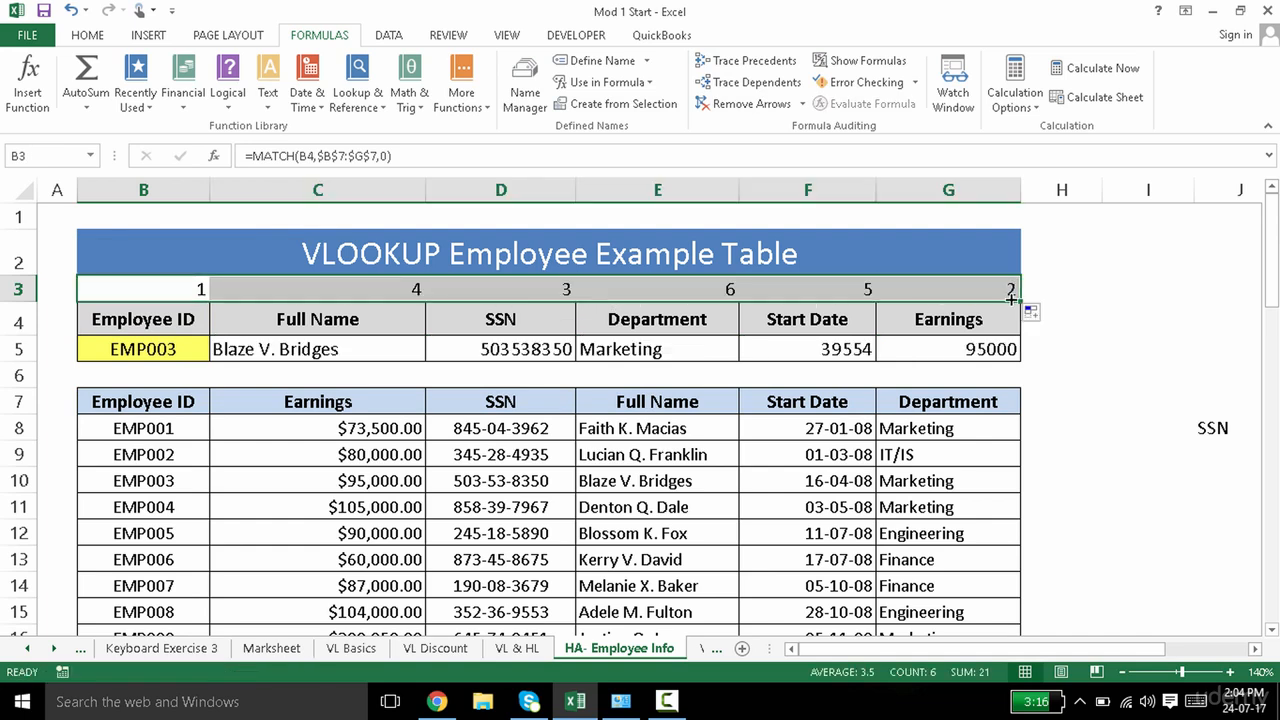
click(540, 375)
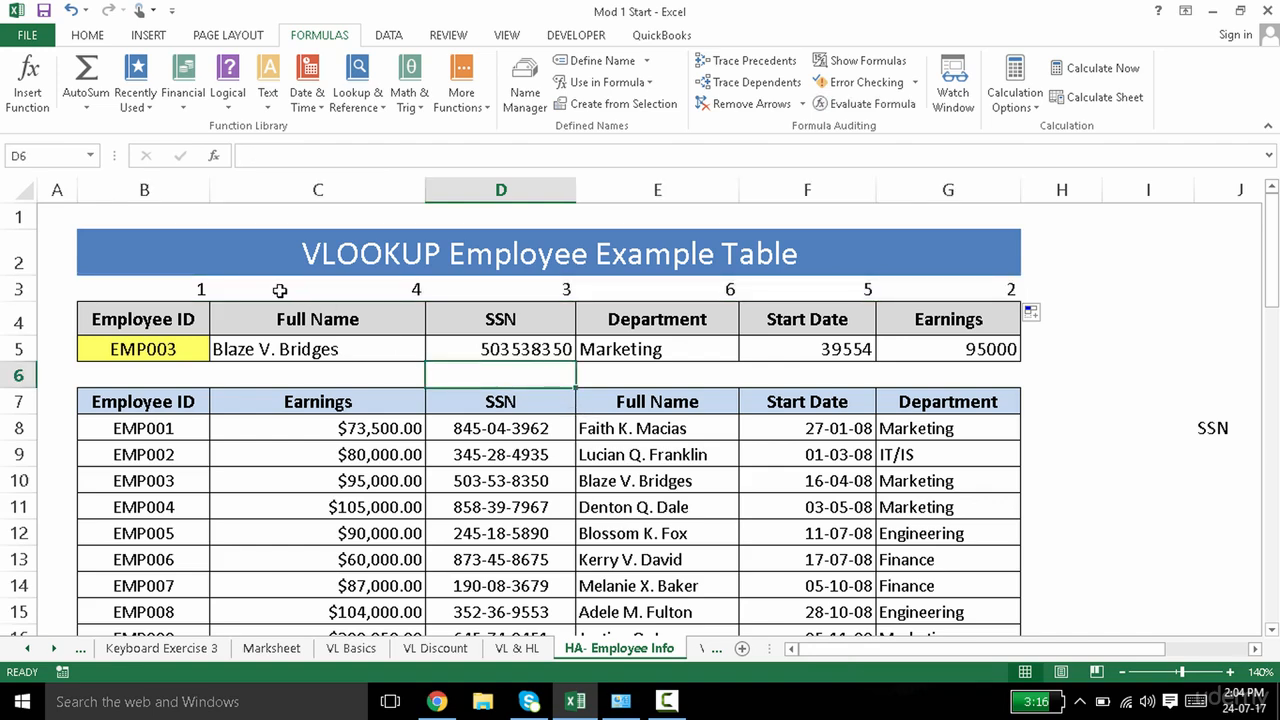
Inspect the copied MATCH formulas in C3 and D3, and compare the lookup results with the data table
click(182, 288)
double_click(340, 288)
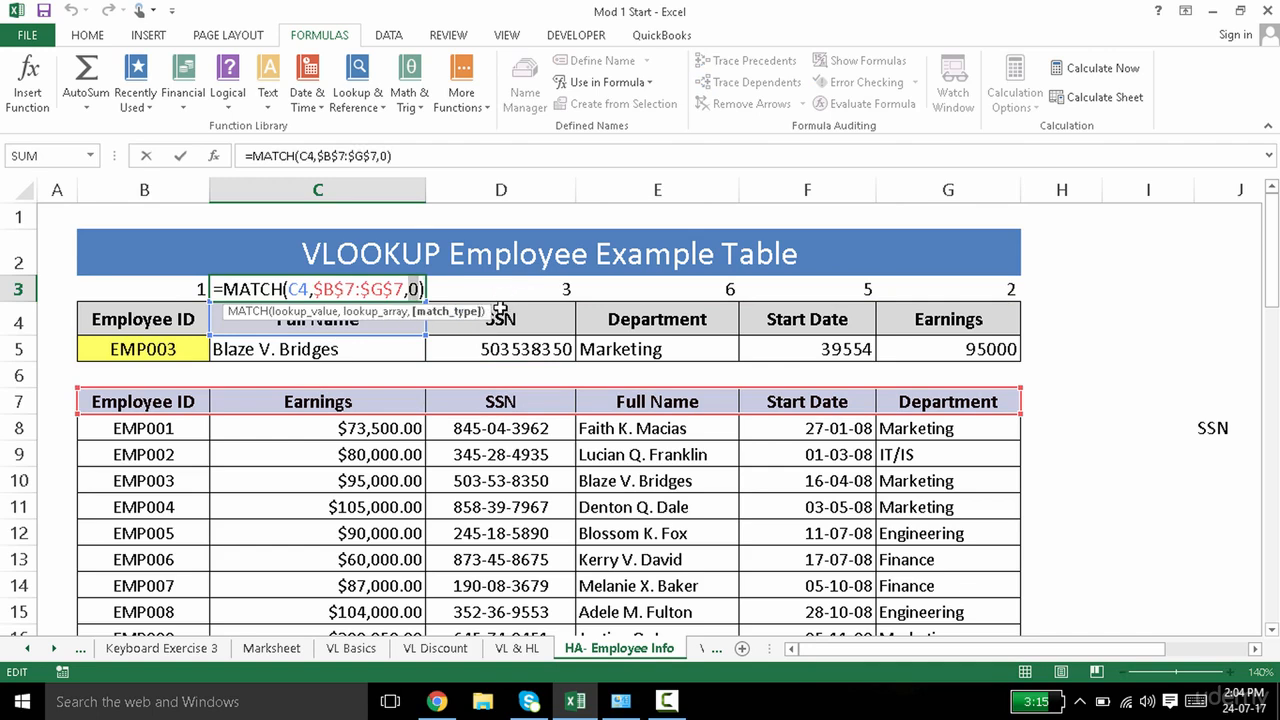
drag(489, 311, 592, 210)
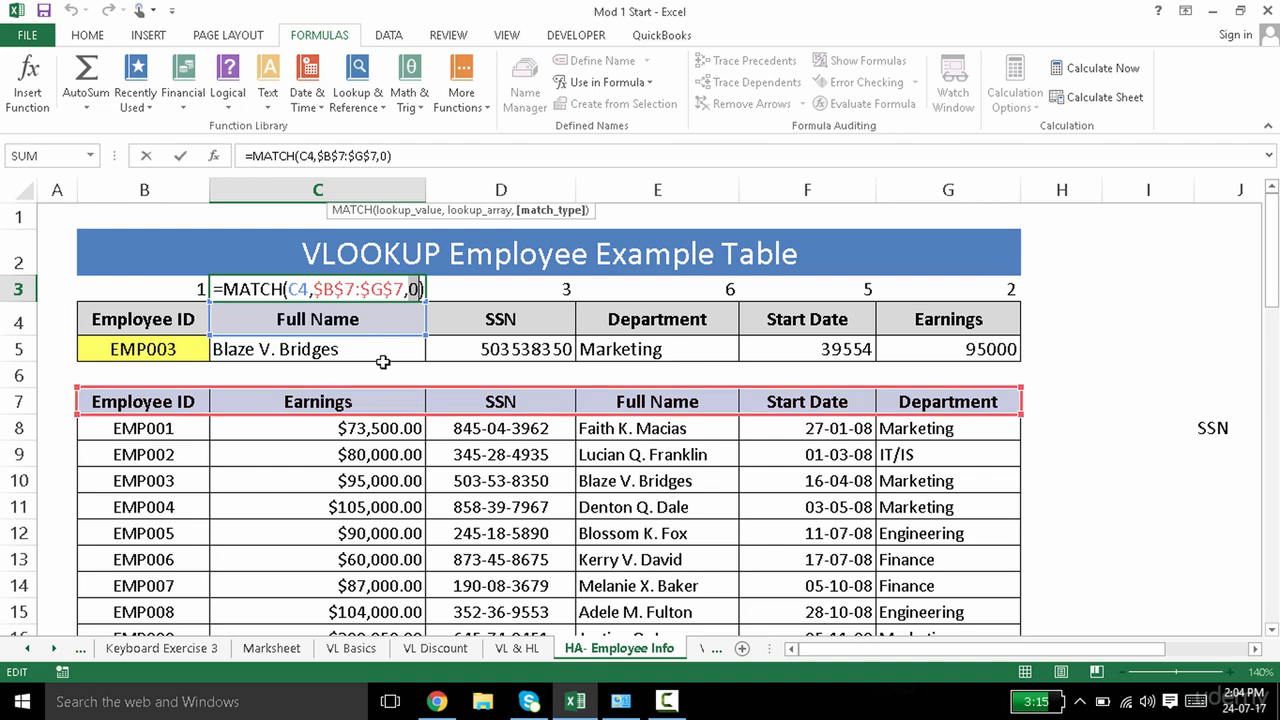
click(462, 289)
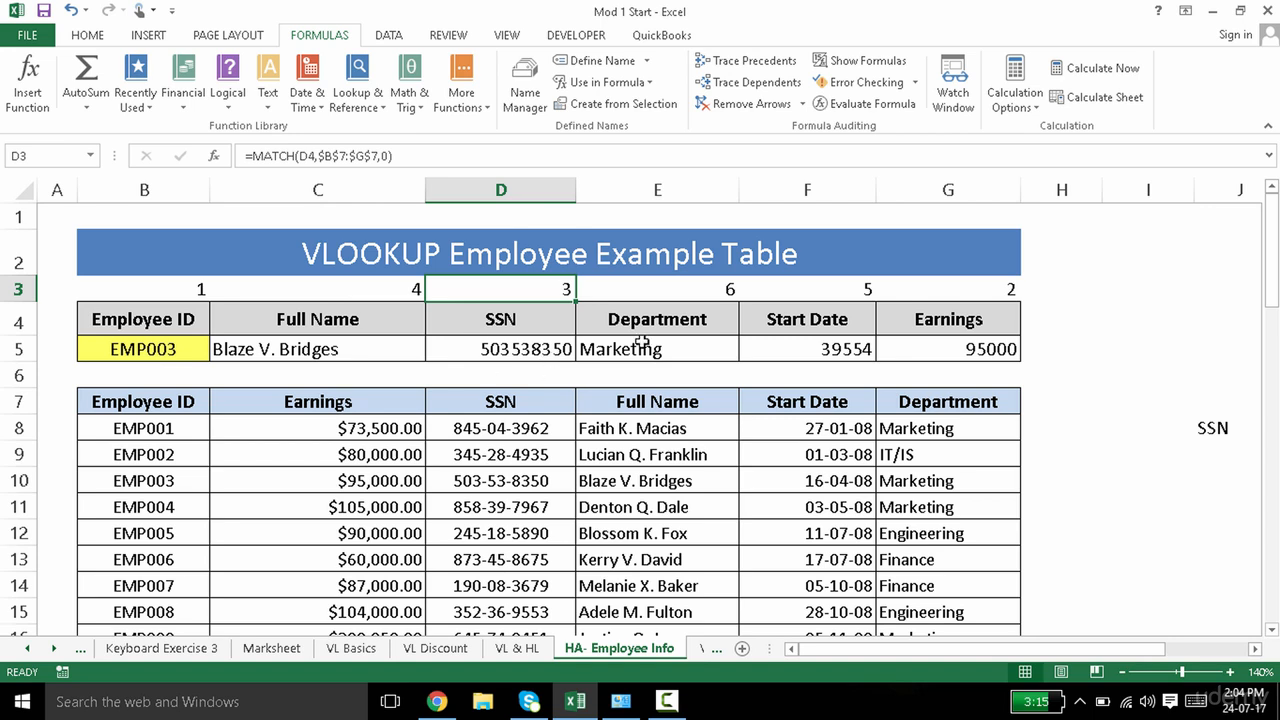
click(690, 358)
click(668, 455)
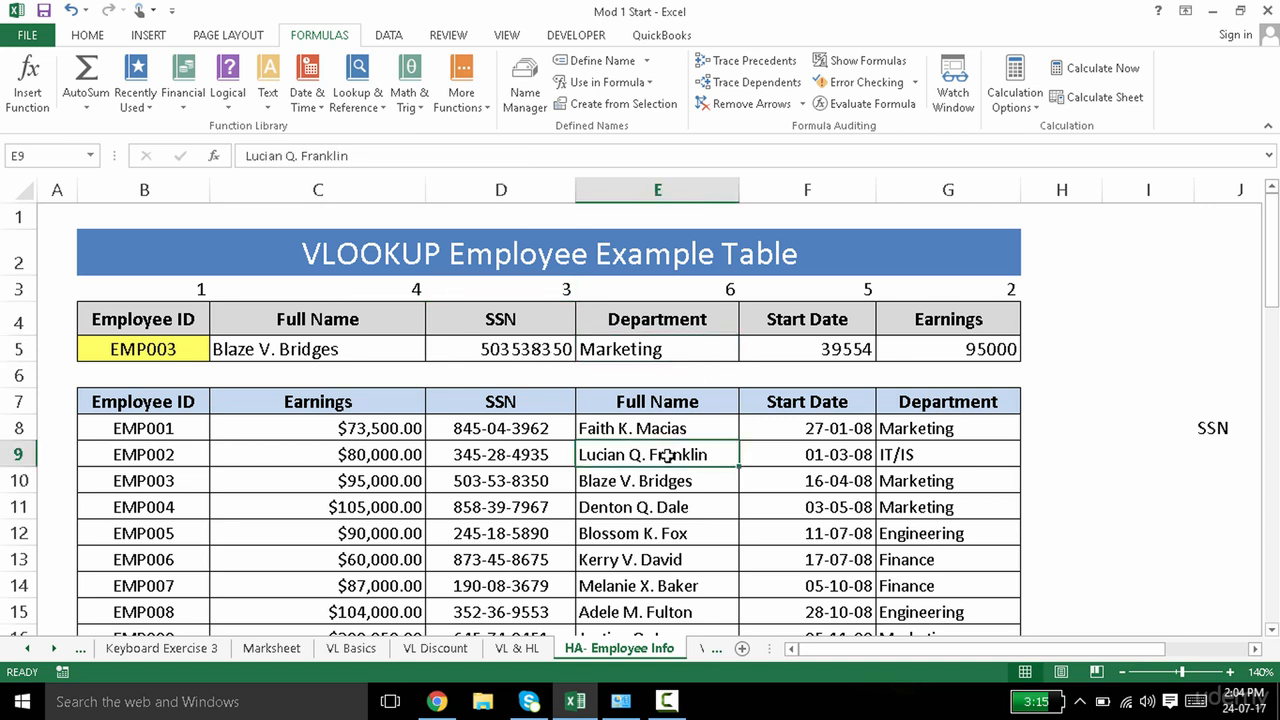
click(175, 352)
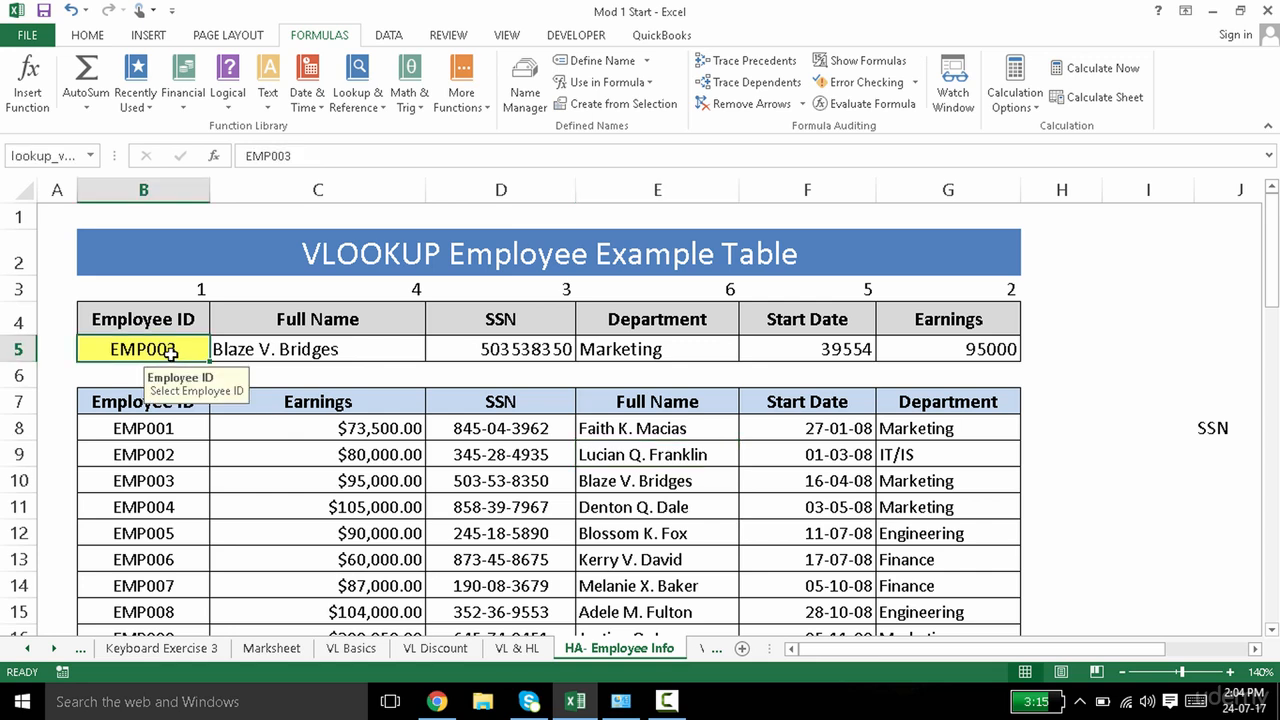